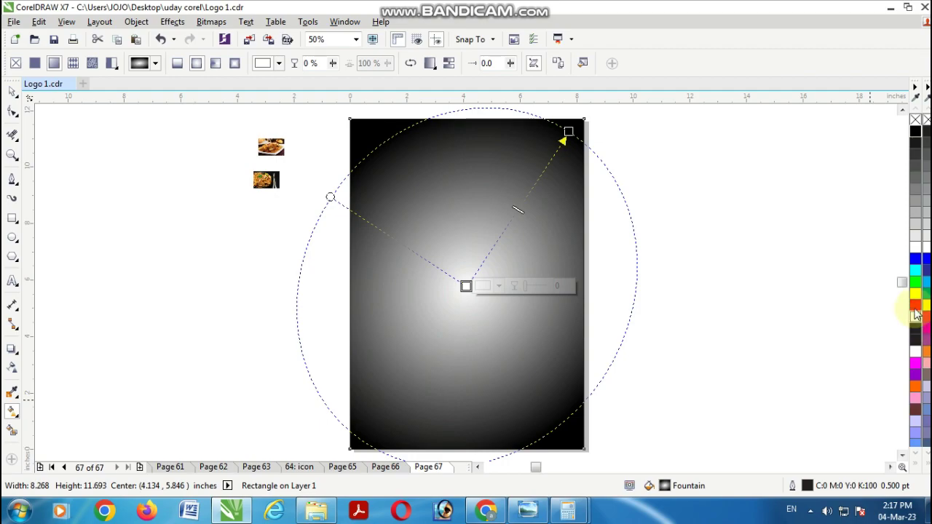
# Step: Recolour the centre of the background's elliptical fountain fill to red, shift its centre lower and extend its outer end beyond the page's upper edge
pyautogui.click(466, 286)
pyautogui.moveTo(466, 286); pyautogui.dragTo(499, 307)
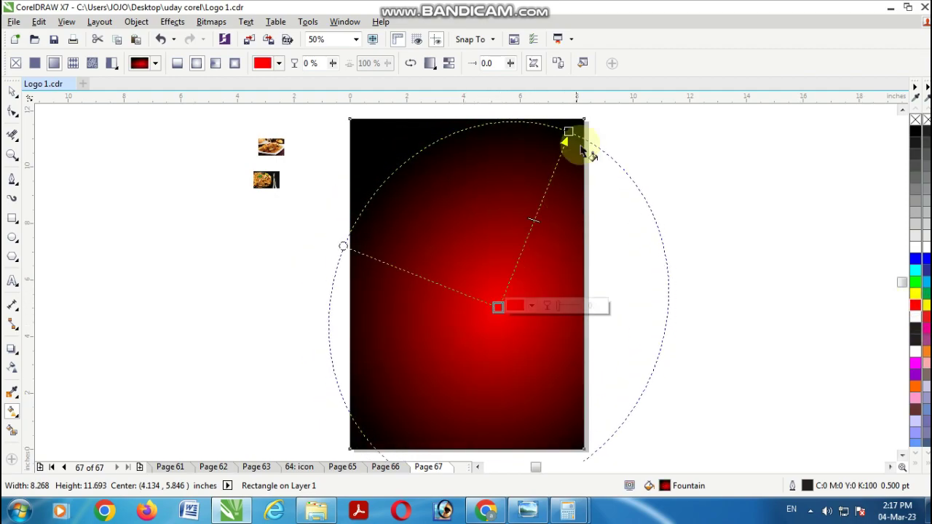
pyautogui.moveTo(568, 133); pyautogui.dragTo(562, 109)
pyautogui.moveTo(497, 307)
pyautogui.mouseDown()
pyautogui.moveTo(485, 280)
pyautogui.moveTo(484, 315)
pyautogui.mouseUp()
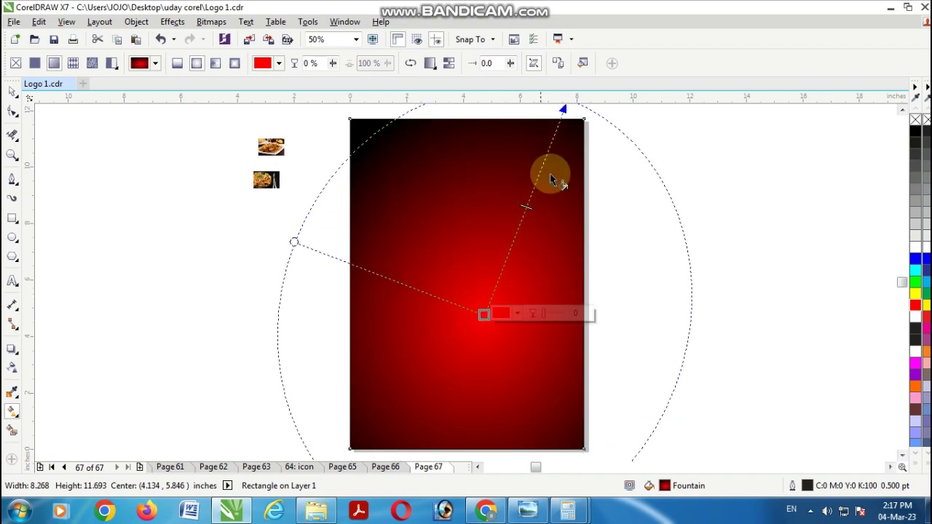
pyautogui.click(12, 91)
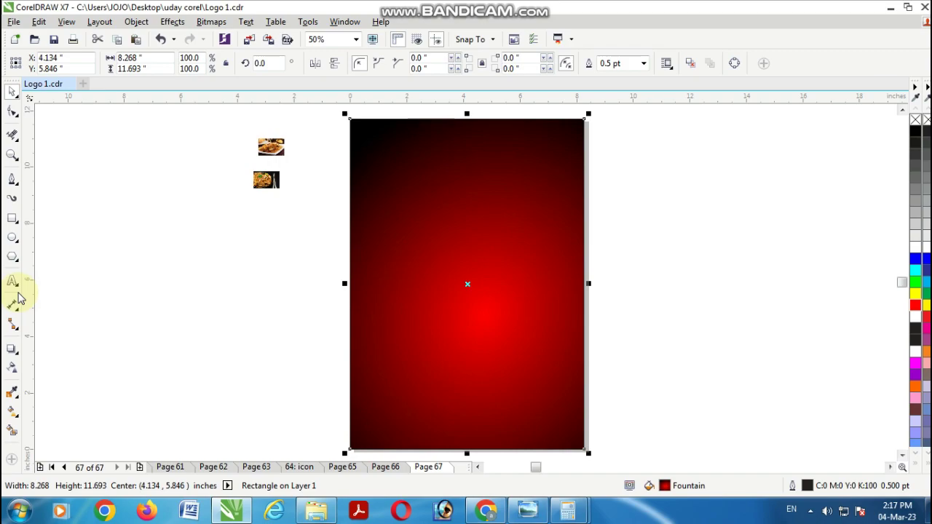
# Step: Draw a rectangle about 7.5 × 6.25 inches on the blank area beside the page and fill it with grey #999999
pyautogui.click(12, 219)
pyautogui.moveTo(639, 174); pyautogui.dragTo(848, 351)
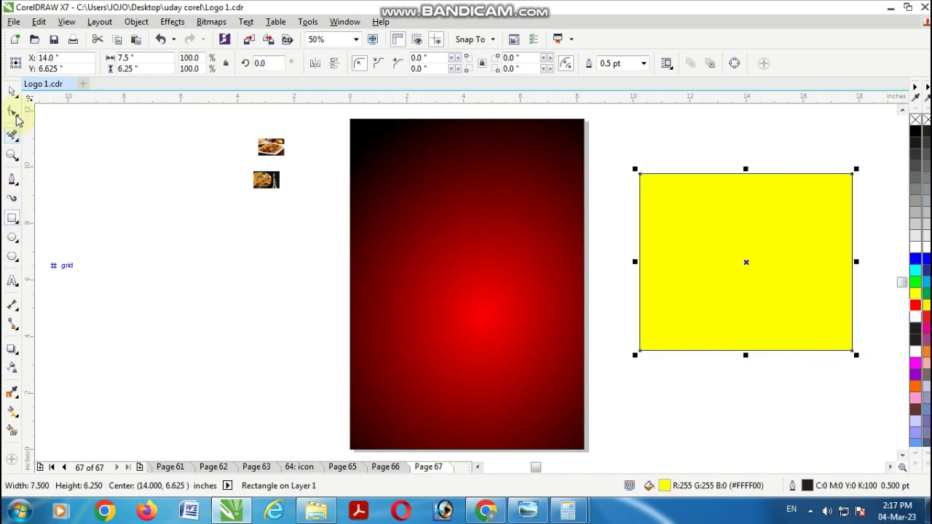
pyautogui.click(12, 92)
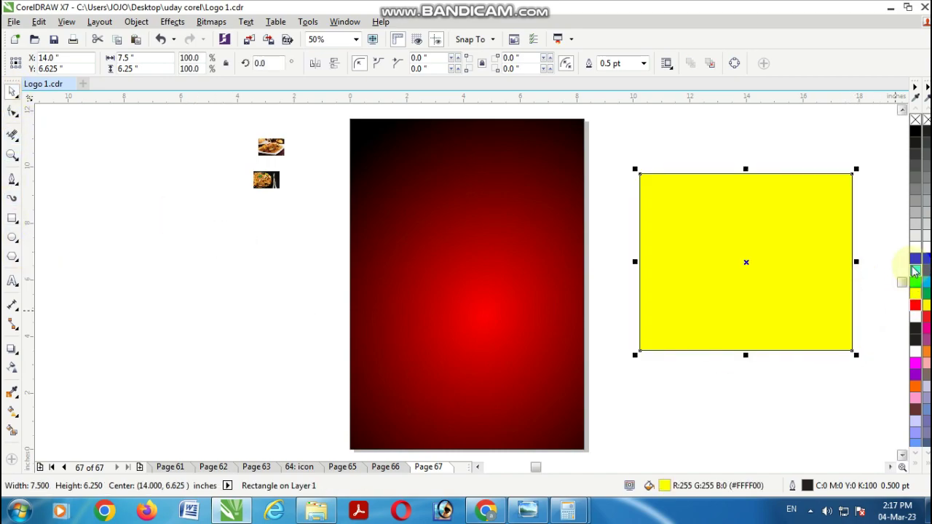
pyautogui.click(915, 202)
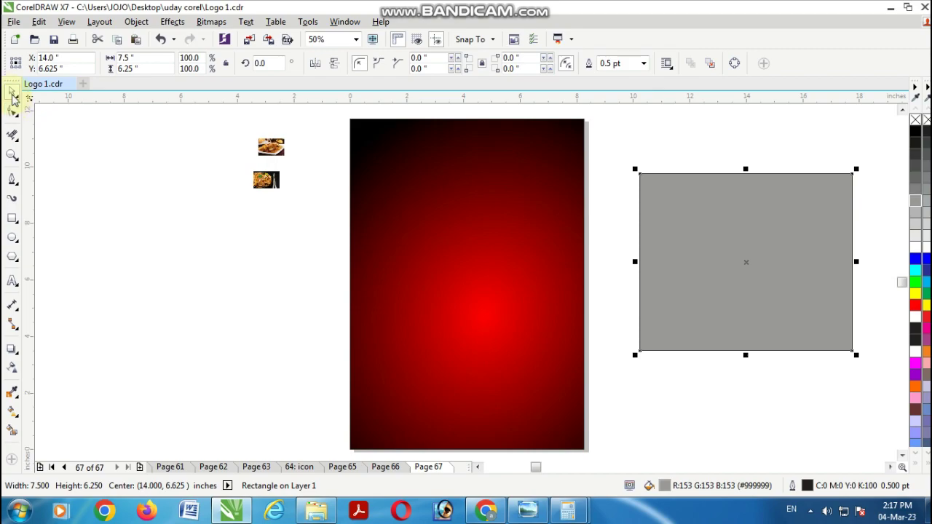
# Step: Draw a circle about 3.5 inches across on the grey rectangle with no fill and a 12 pt white outline
pyautogui.click(12, 237)
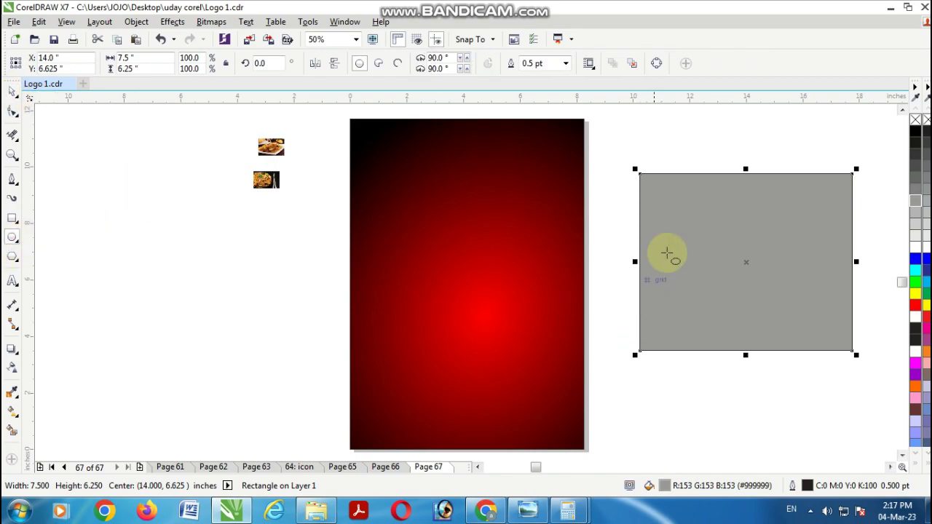
pyautogui.moveTo(682, 214); pyautogui.dragTo(782, 313)
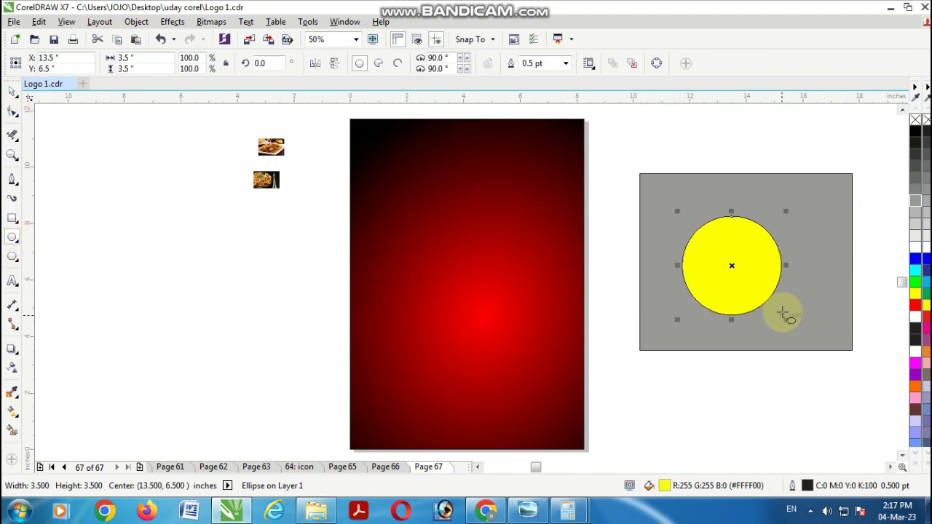
pyautogui.click(916, 118)
pyautogui.click(567, 64)
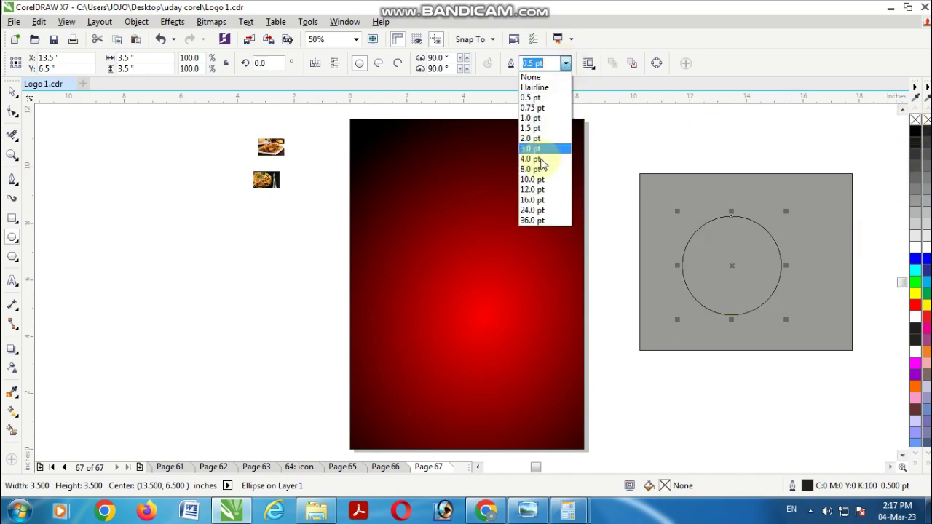
pyautogui.click(531, 188)
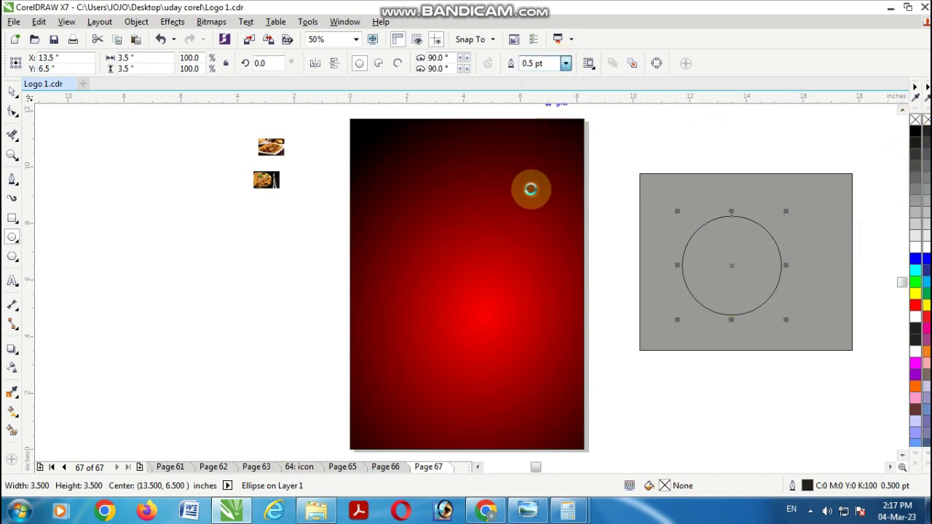
pyautogui.rightClick(917, 248)
# Step: Separate the overlapping food photos, moving the chopsticks noodle photo aside and the noodle bowl photo below the grey rectangle
pyautogui.click(12, 91)
pyautogui.click(260, 183)
pyautogui.moveTo(260, 183); pyautogui.dragTo(215, 232)
pyautogui.click(273, 153)
pyautogui.click(266, 179)
pyautogui.moveTo(266, 180); pyautogui.dragTo(690, 417)
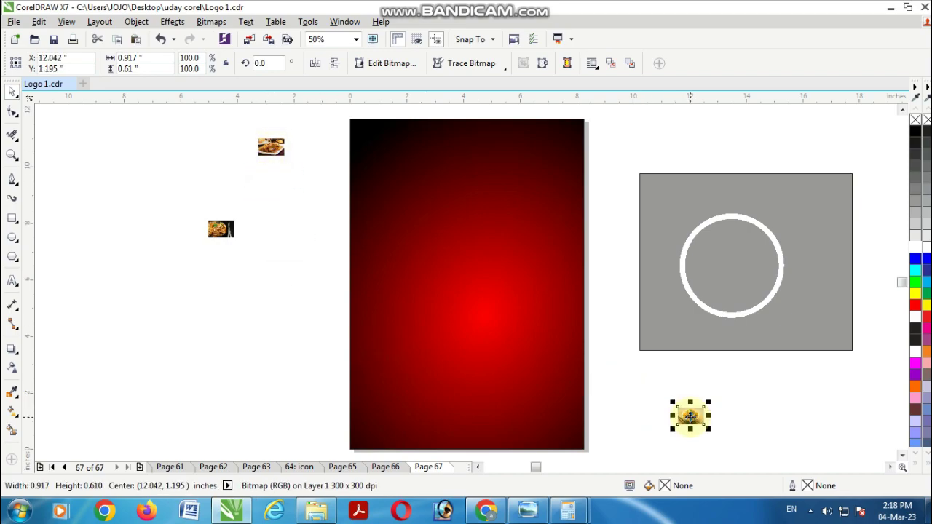
# Step: PowerClip the noodle bowl photo inside the white circle and enlarge it within the frame to about 4.63 × 3.08 inches
pyautogui.rightClick(690, 415)
pyautogui.click(722, 43)
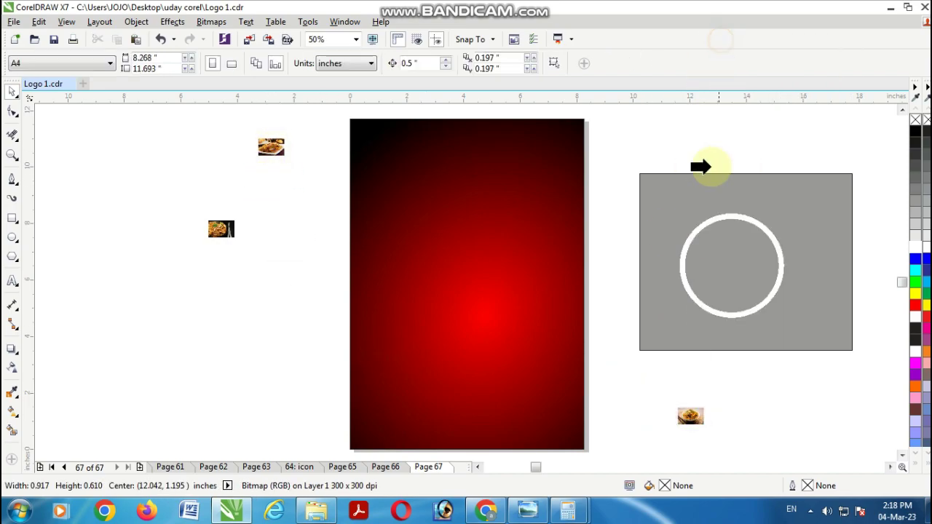
pyautogui.click(688, 239)
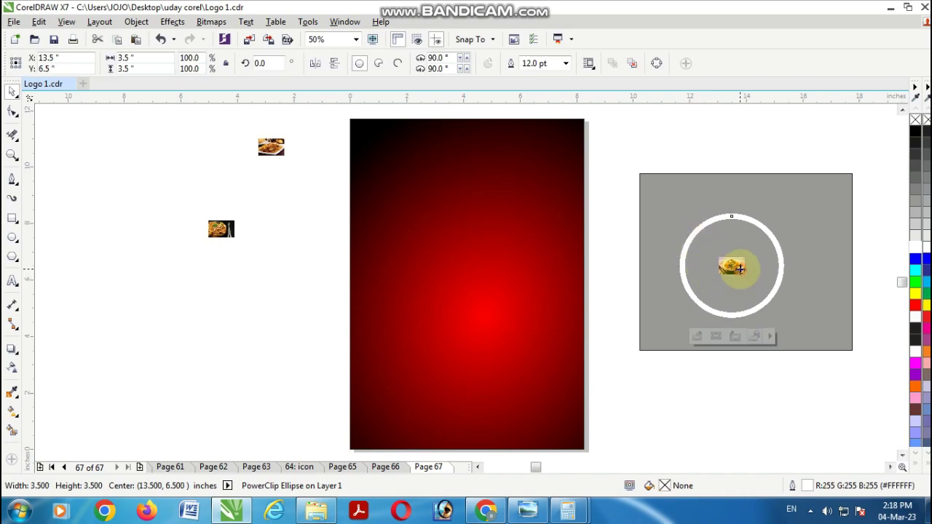
pyautogui.doubleClick(736, 280)
pyautogui.moveTo(749, 279); pyautogui.dragTo(804, 354)
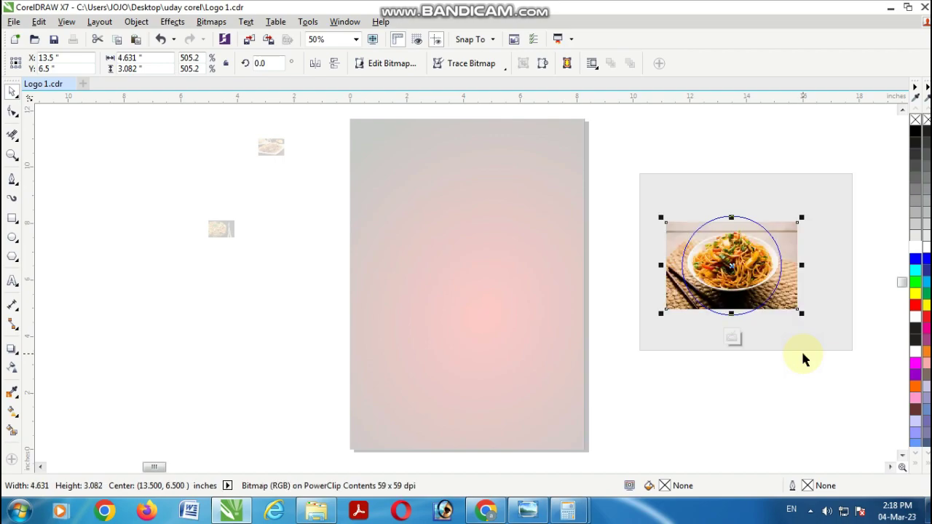
pyautogui.moveTo(748, 286); pyautogui.dragTo(750, 281)
pyautogui.click(769, 384)
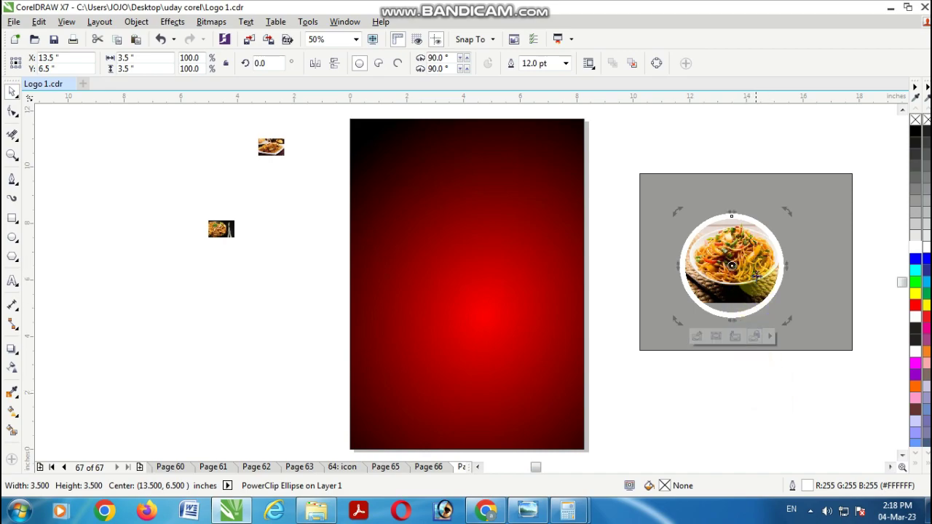
pyautogui.click(707, 401)
# Step: Move the framed noodle bowl to the red page's edge facing the grey rectangle, and place a duplicate back on that rectangle
pyautogui.moveTo(734, 265); pyautogui.dragTo(564, 259)
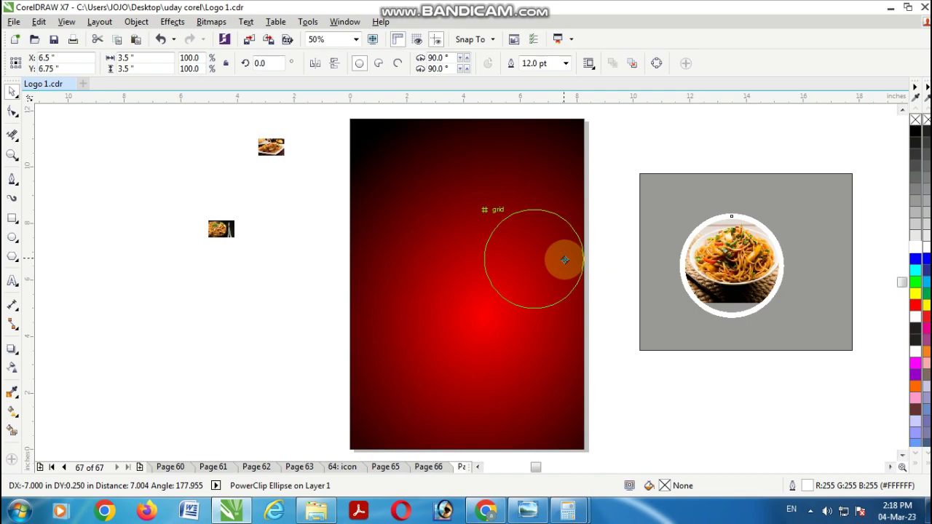
pyautogui.moveTo(564, 260); pyautogui.dragTo(570, 260)
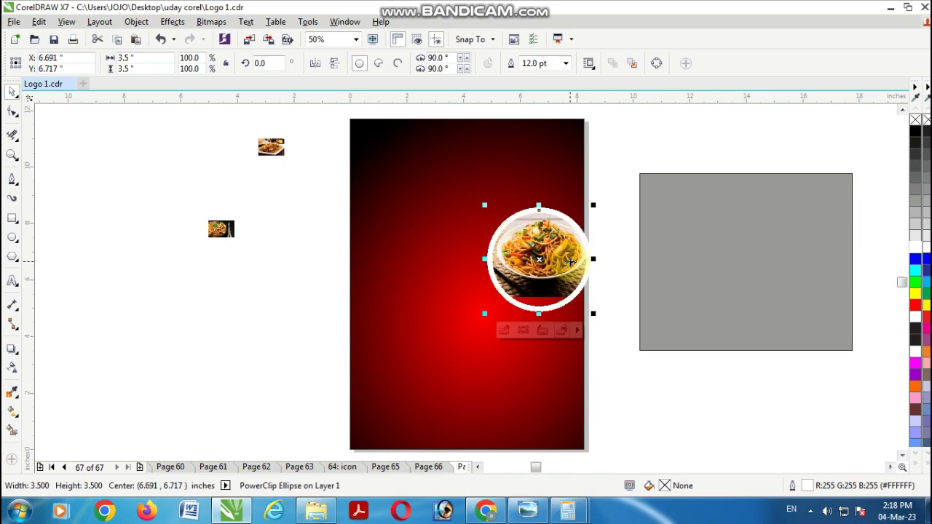
pyautogui.moveTo(578, 266); pyautogui.dragTo(772, 264)
# Step: PowerClip the chopsticks noodle photo inside the duplicate circle and enlarge it to about 5.3 × 3.77 inches, covering the bowl photo
pyautogui.click(221, 230)
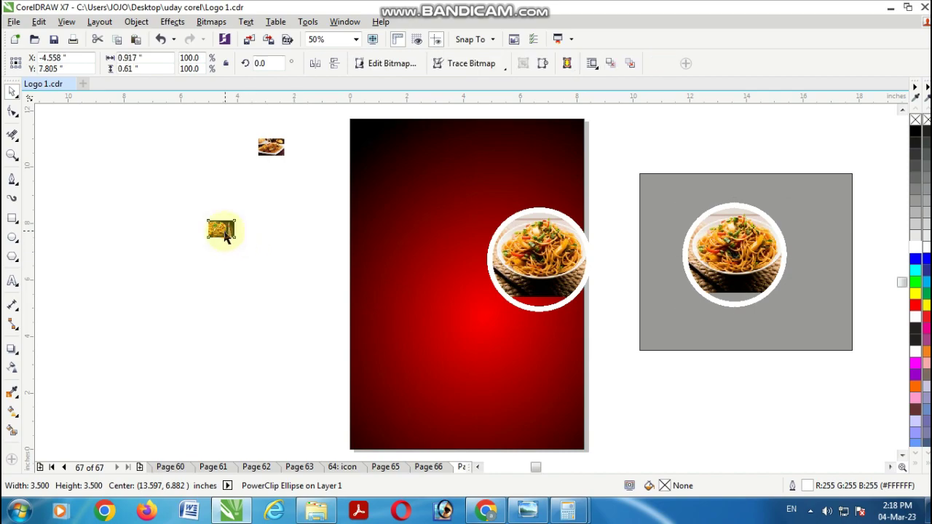
pyautogui.rightClick(221, 230)
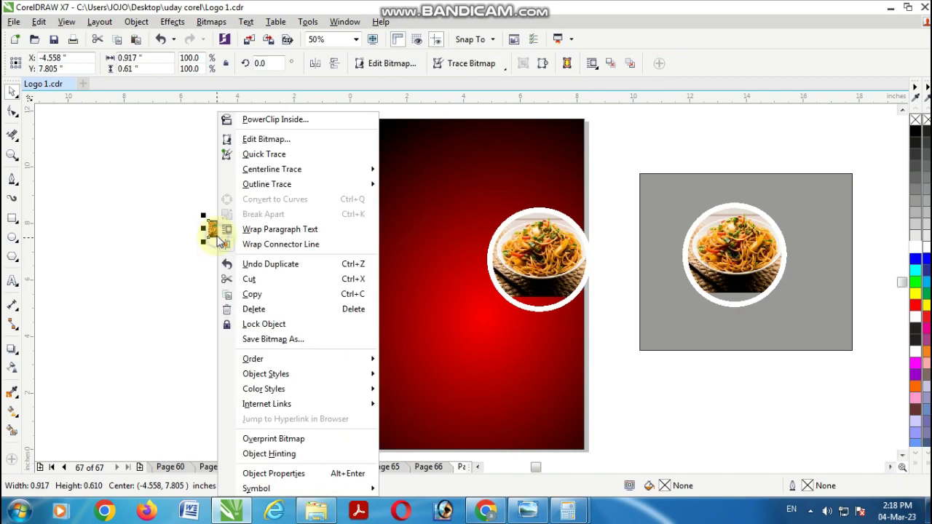
pyautogui.click(269, 118)
pyautogui.click(737, 256)
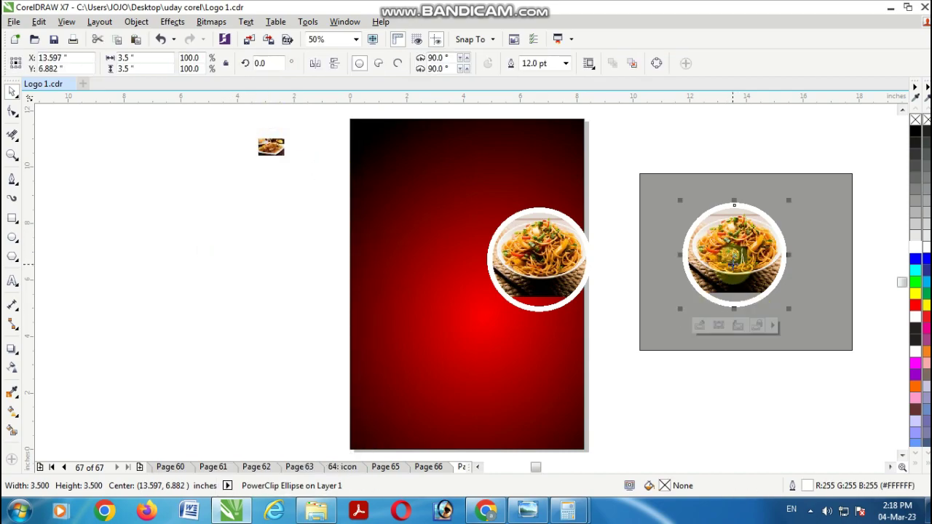
pyautogui.keyDown('ctrl'); pyautogui.click(737, 262); pyautogui.keyUp('ctrl')
pyautogui.moveTo(750, 268); pyautogui.dragTo(814, 373)
pyautogui.moveTo(737, 272); pyautogui.dragTo(755, 251)
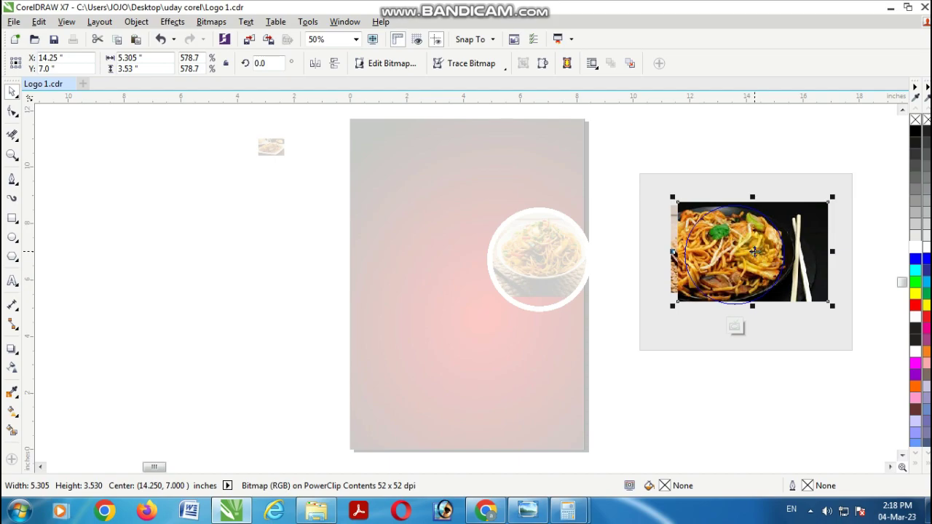
pyautogui.moveTo(753, 307); pyautogui.dragTo(753, 311)
pyautogui.keyDown('ctrl'); pyautogui.click(794, 353); pyautogui.keyUp('ctrl')
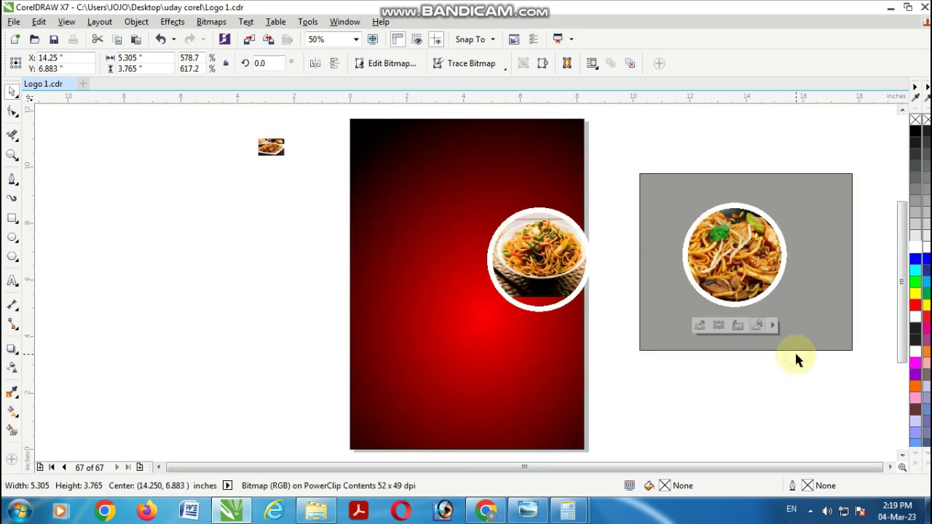
# Step: Move the second framed photo onto the red page, shrink it to about 2 inches and overlap it with the large circle's lower-left edge
pyautogui.click(757, 297)
pyautogui.moveTo(766, 264); pyautogui.dragTo(545, 330)
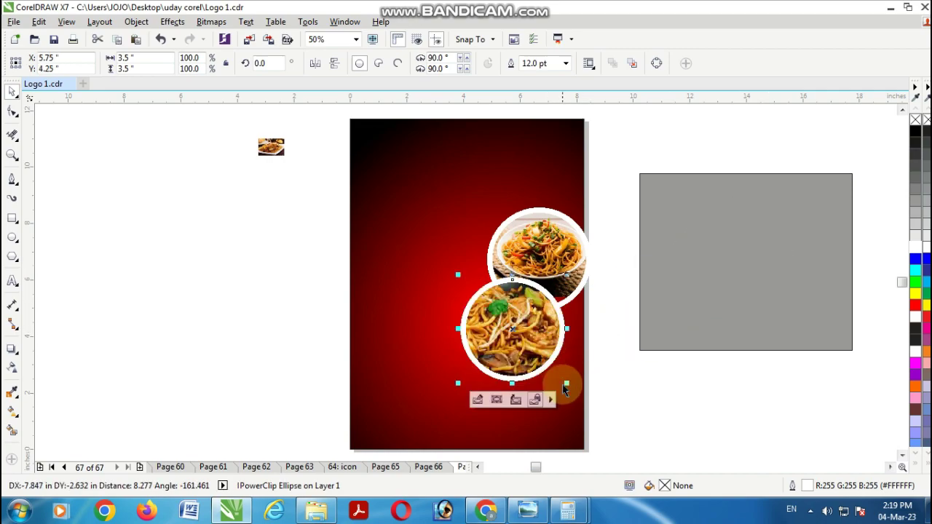
pyautogui.moveTo(458, 383); pyautogui.dragTo(501, 339)
pyautogui.moveTo(550, 313)
pyautogui.mouseDown()
pyautogui.moveTo(529, 320)
pyautogui.moveTo(532, 311)
pyautogui.mouseUp()
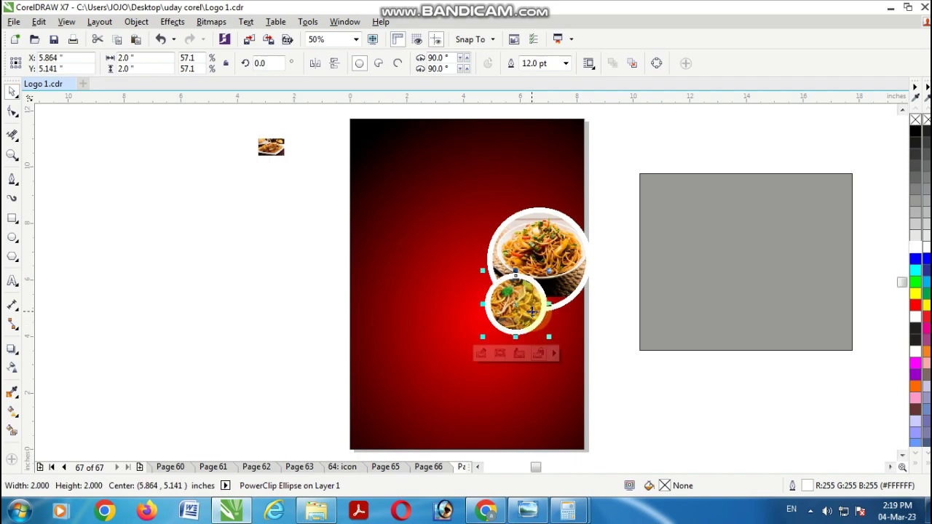
pyautogui.doubleClick(532, 312)
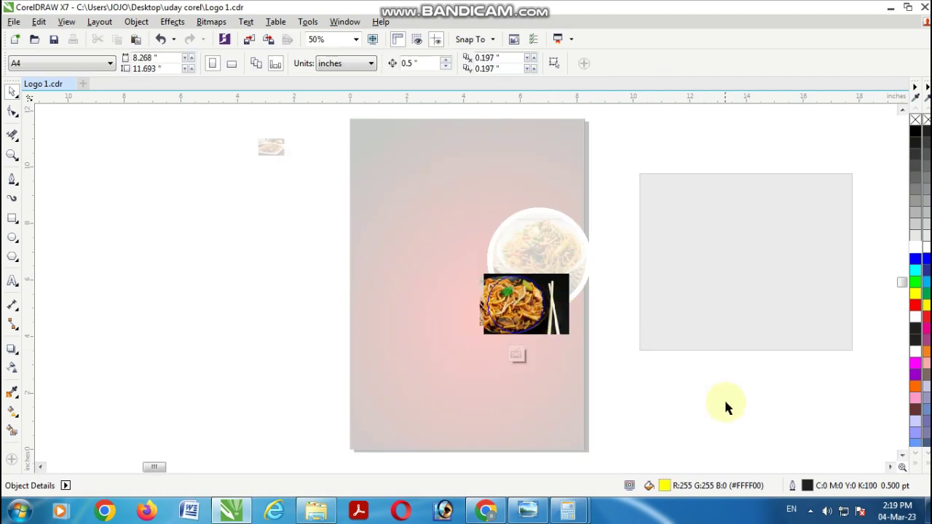
pyautogui.keyDown('ctrl'); pyautogui.click(725, 403); pyautogui.keyUp('ctrl')
# Step: Duplicate the small framed photo beside it at the page edge and resize the copy to about 2.29 inches across
pyautogui.click(526, 315)
pyautogui.moveTo(523, 314); pyautogui.dragTo(608, 345)
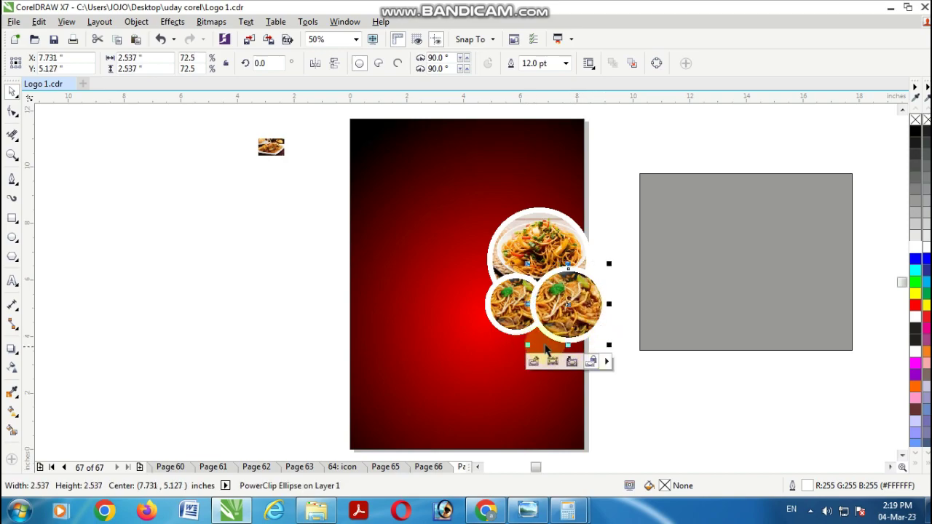
pyautogui.scroll(1, 600, 343)
pyautogui.moveTo(622, 370); pyautogui.dragTo(608, 356)
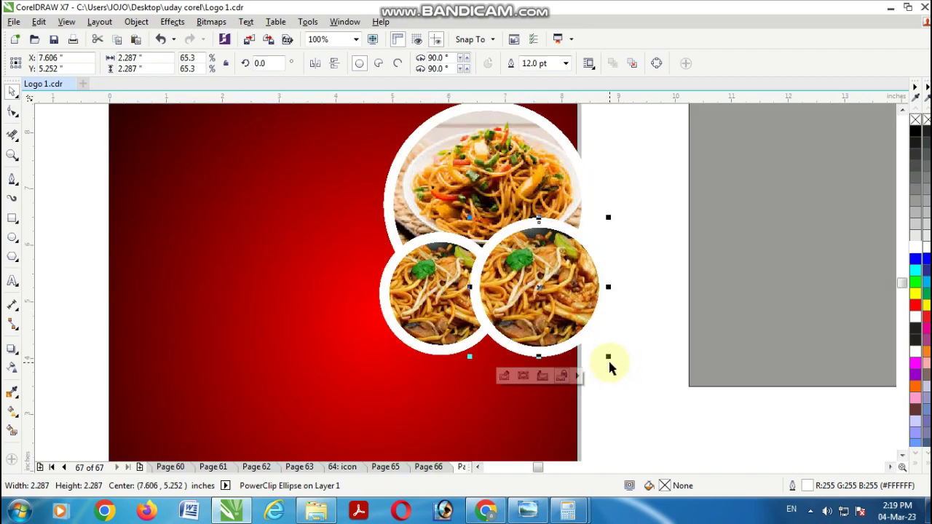
pyautogui.click(565, 316)
pyautogui.scroll(-1, 565, 316)
pyautogui.press('Escape')
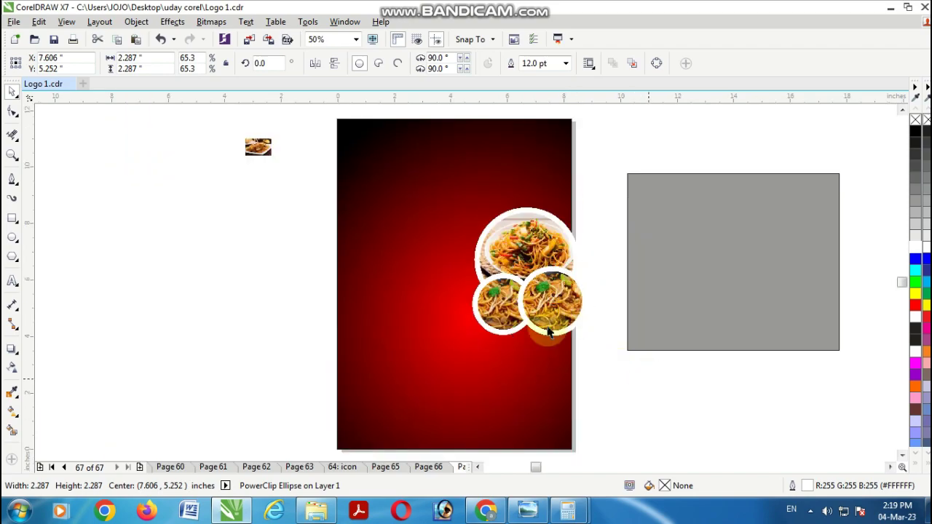
# Step: PowerClip the remaining food photo inside the new circle at the page edge and enlarge it to cover the earlier noodle photo
pyautogui.rightClick(259, 149)
pyautogui.click(291, 119)
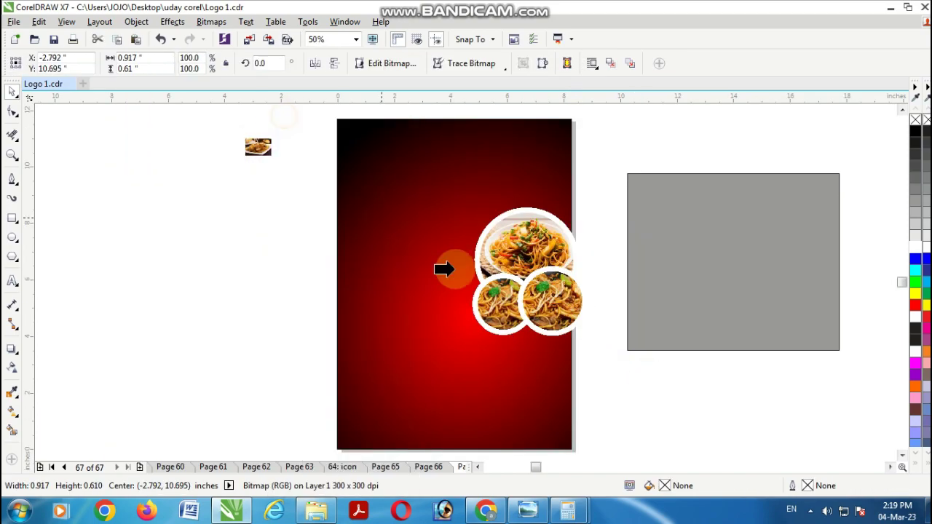
pyautogui.click(529, 299)
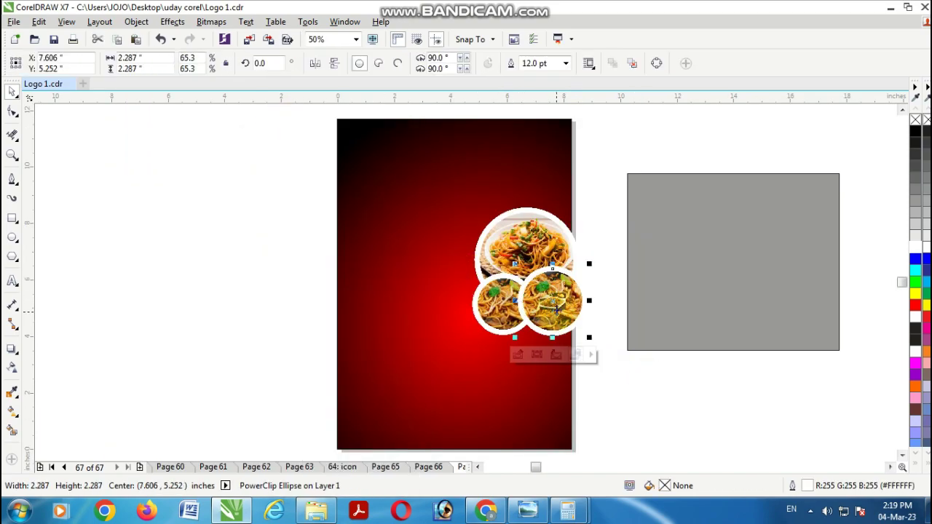
pyautogui.doubleClick(555, 306)
pyautogui.click(566, 309)
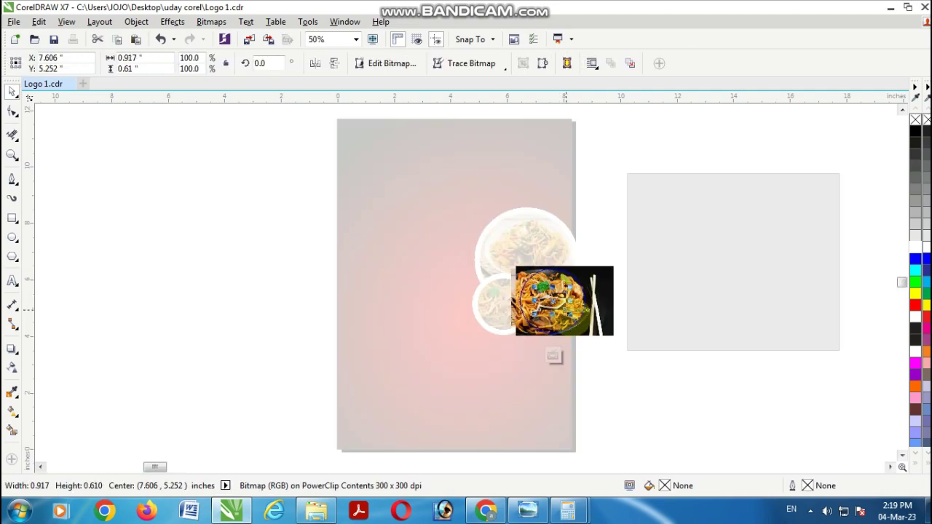
pyautogui.moveTo(611, 336); pyautogui.dragTo(610, 372)
pyautogui.keyDown('ctrl'); pyautogui.click(670, 392); pyautogui.keyUp('ctrl')
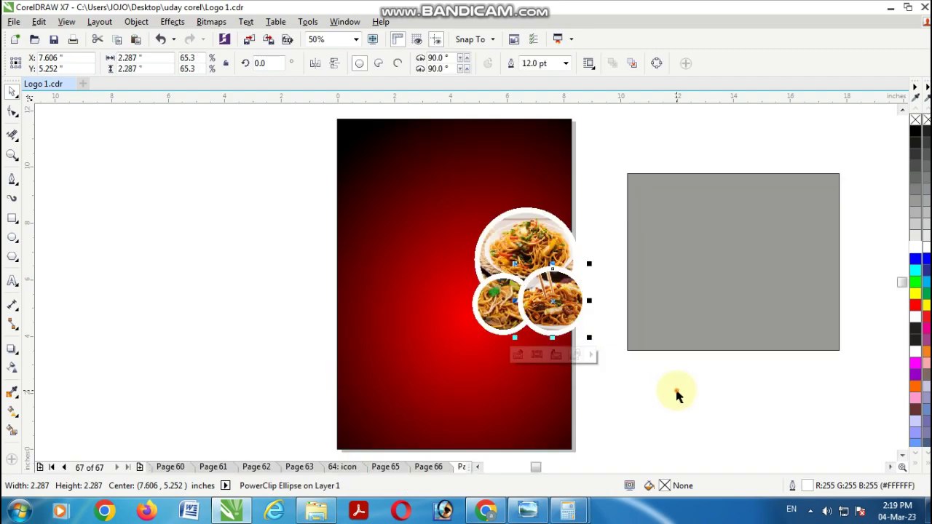
pyautogui.click(659, 389)
# Step: Draw a circle about 1.75 inches across on the grey rectangle with no fill and a 12 pt white outline
pyautogui.click(494, 286)
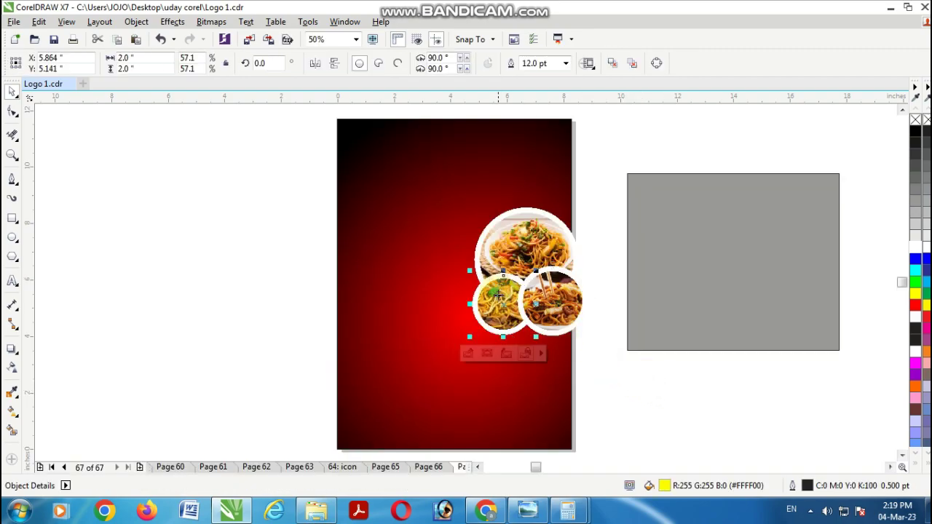
pyautogui.click(12, 240)
pyautogui.moveTo(656, 217); pyautogui.dragTo(701, 266)
pyautogui.click(915, 119)
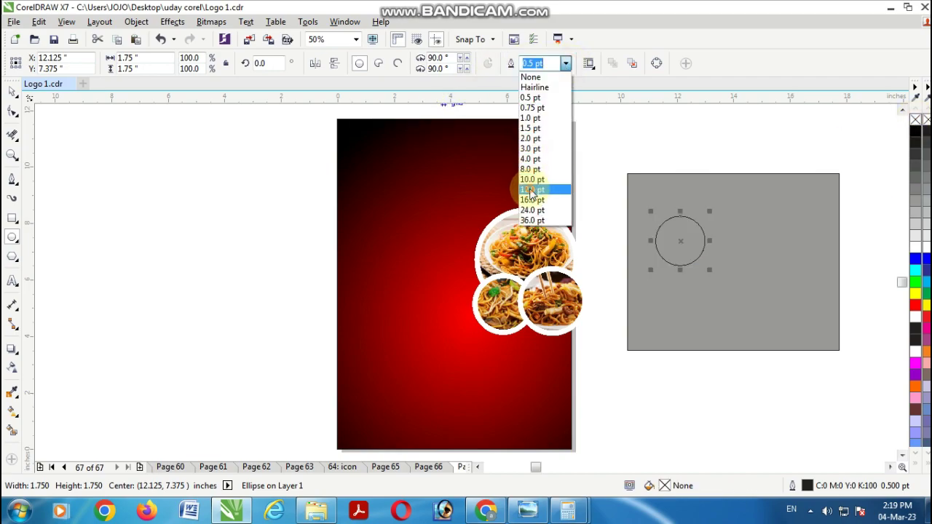
pyautogui.click(532, 190)
pyautogui.rightClick(915, 248)
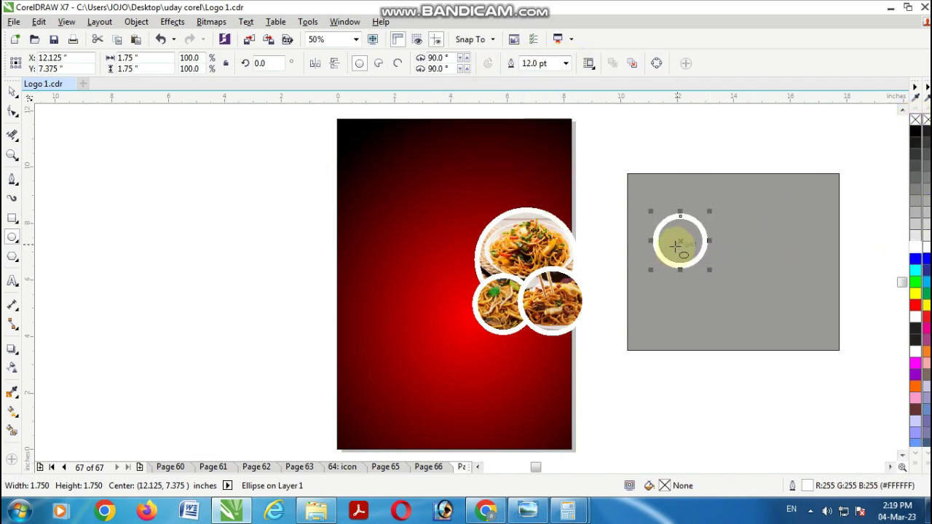
# Step: Move the white-outlined circle below the two small framed photos and enlarge the large framed photo to about 4.03 inches across
pyautogui.moveTo(678, 241); pyautogui.dragTo(532, 341)
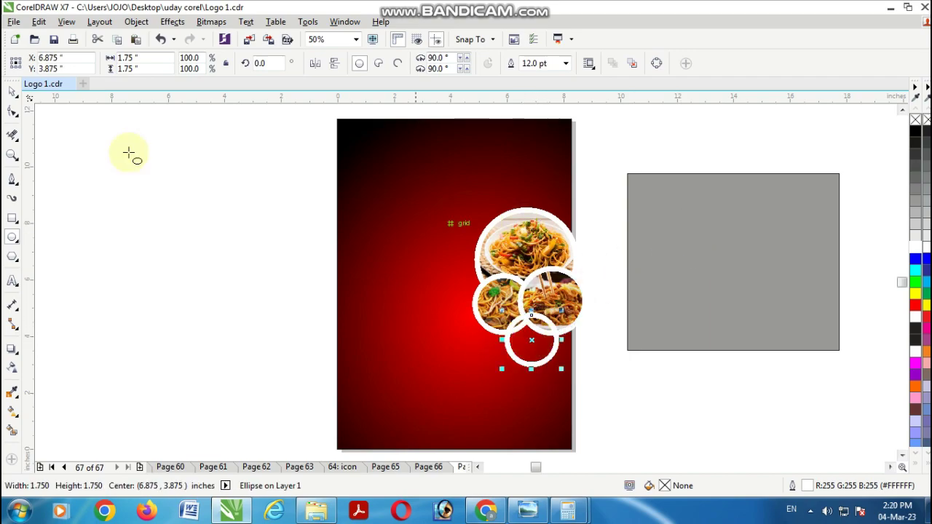
pyautogui.click(525, 240)
pyautogui.moveTo(475, 206); pyautogui.dragTo(444, 194)
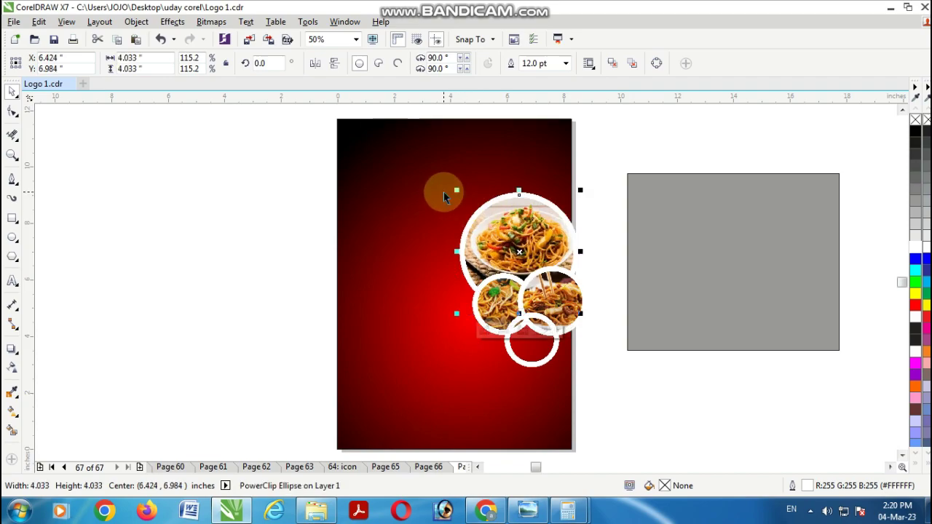
pyautogui.click(646, 386)
# Step: Fill the empty white-outlined circle below the photos with the muted brownish-red shade #9C4E4E
pyautogui.click(549, 360)
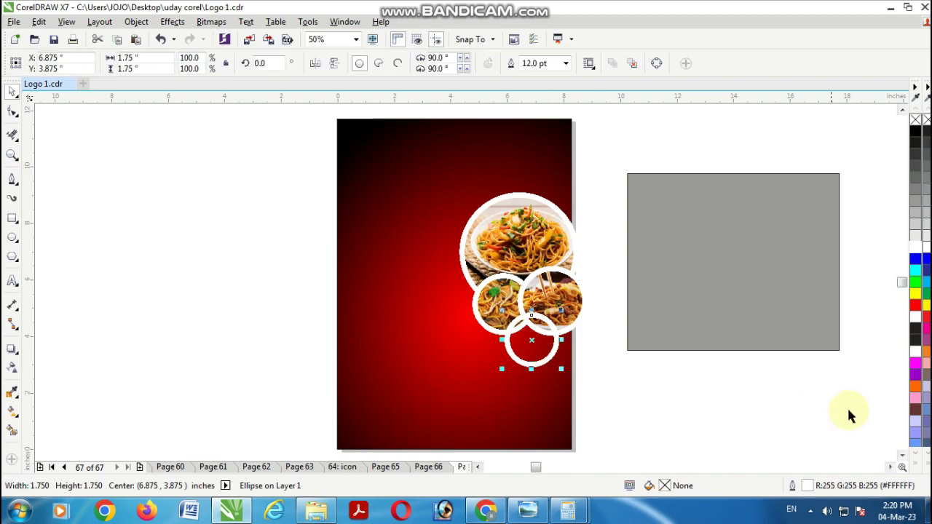
pyautogui.click(915, 410)
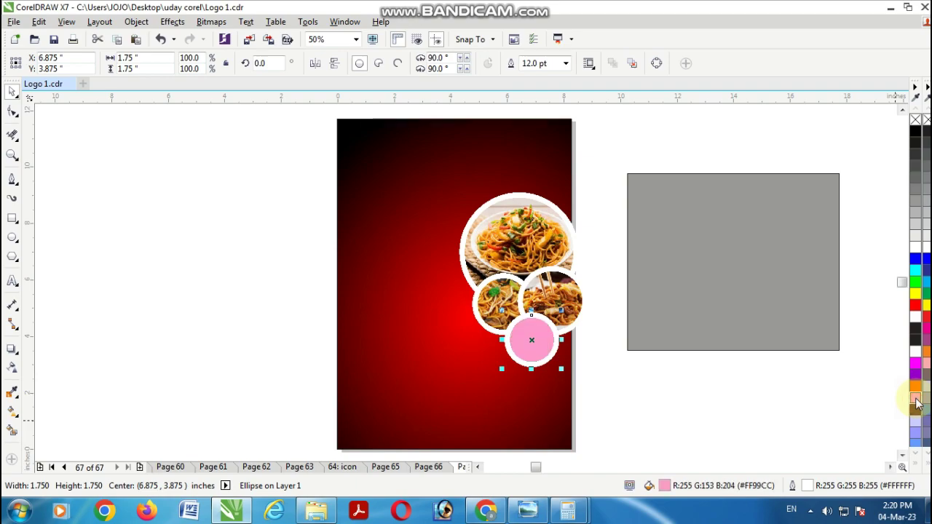
pyautogui.click(915, 398)
pyautogui.click(915, 410)
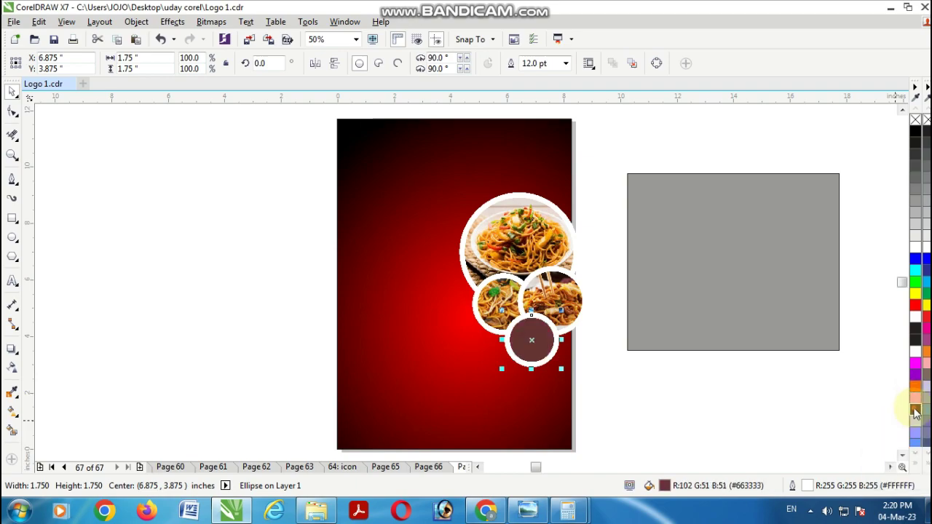
pyautogui.moveTo(916, 412); pyautogui.dragTo(848, 439)
pyautogui.click(712, 408)
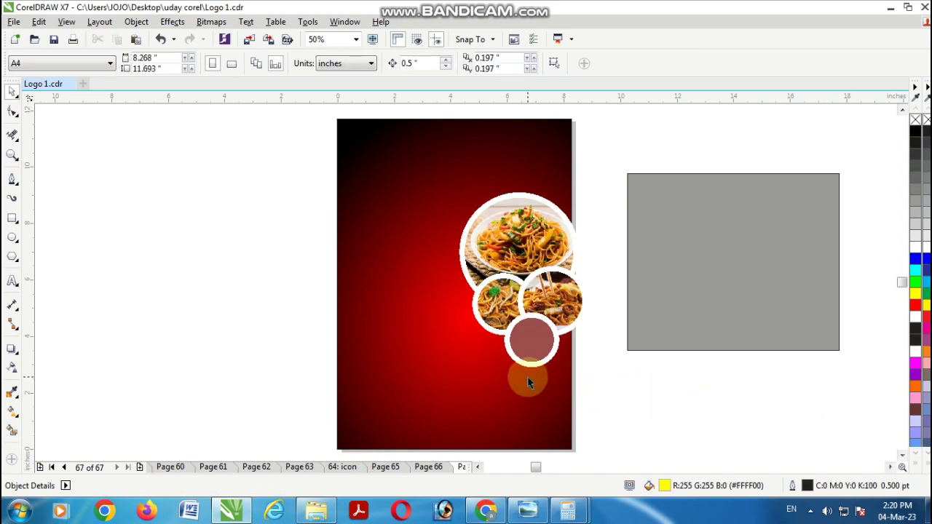
# Step: Add the three-line text "HOME DELIVERY FREE" in Arial 24 pt on the brownish-red circle
pyautogui.scroll(1, 529, 377)
pyautogui.click(529, 354)
pyautogui.click(12, 281)
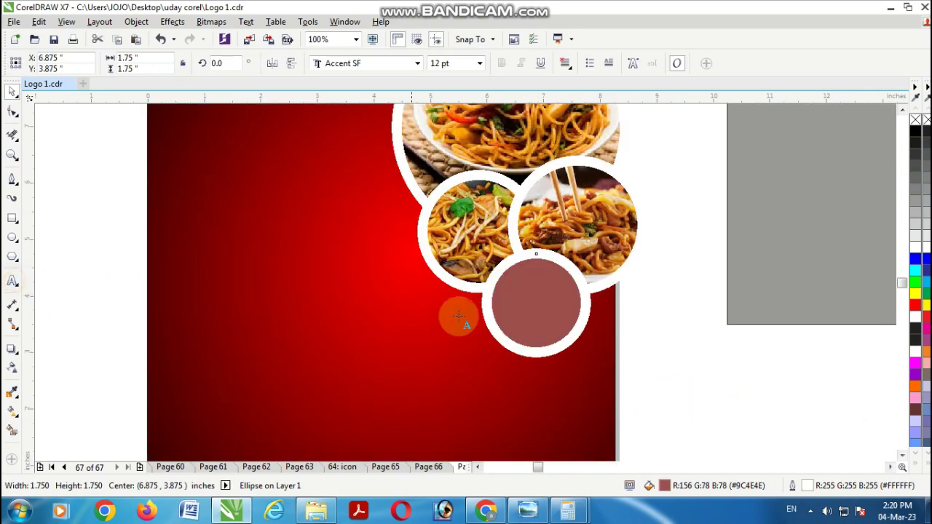
pyautogui.click(417, 63)
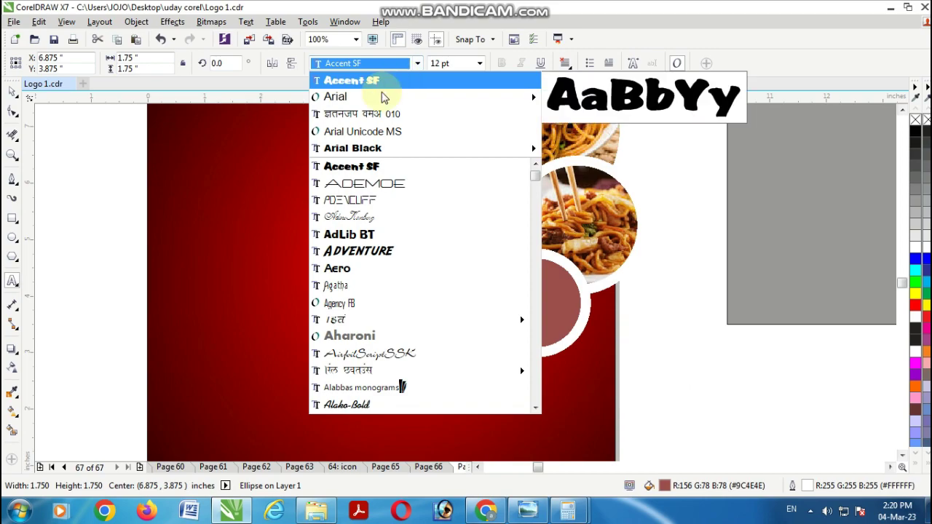
pyautogui.click(362, 104)
pyautogui.click(514, 297)
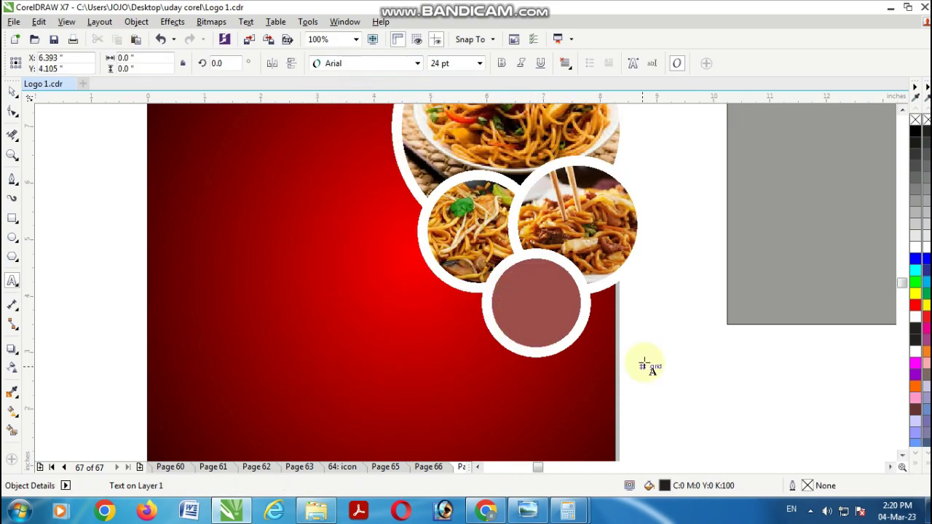
pyautogui.write('FSF')
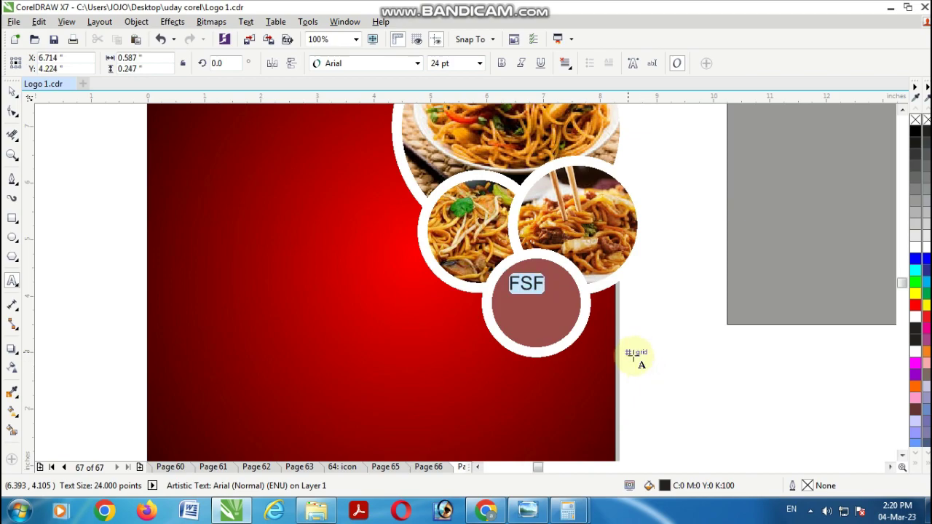
pyautogui.write('HOME')
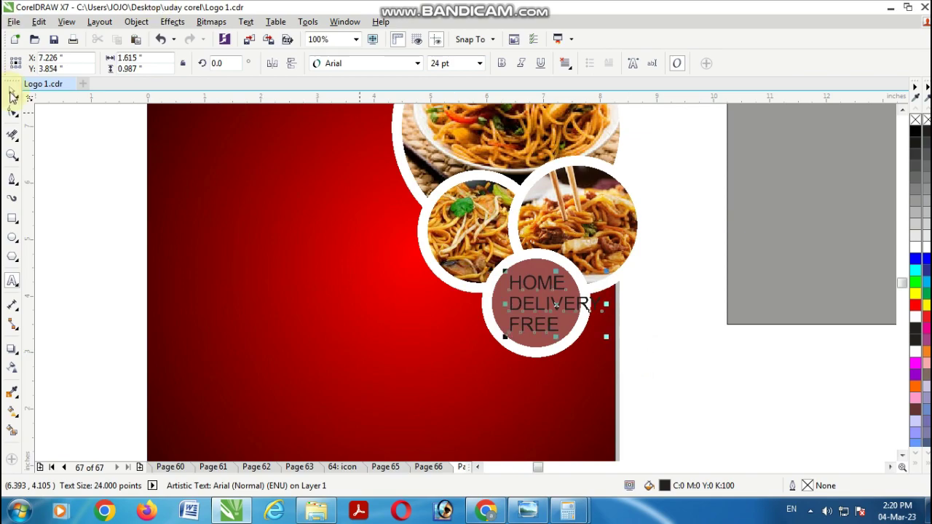
# Step: Make the "HOME DELIVERY FREE" text white and bold, with center alignment
pyautogui.click(914, 248)
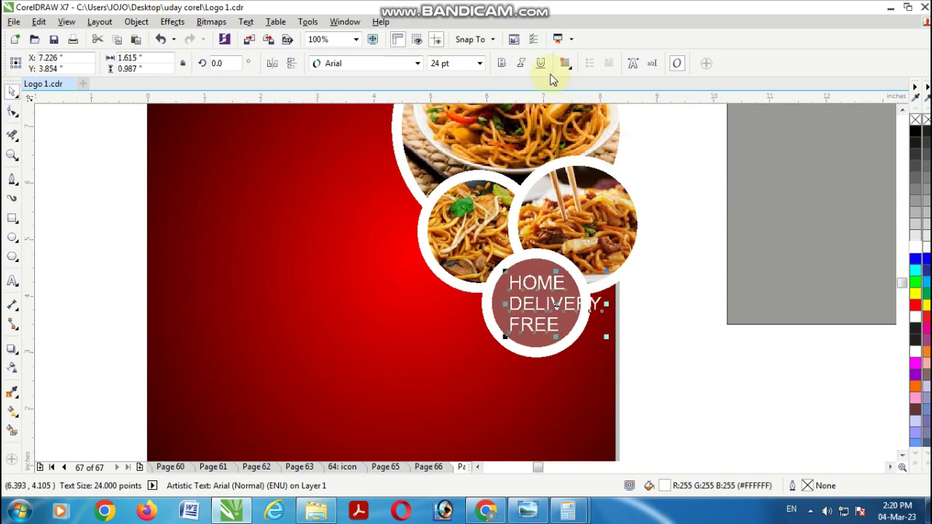
pyautogui.click(501, 63)
pyautogui.click(565, 63)
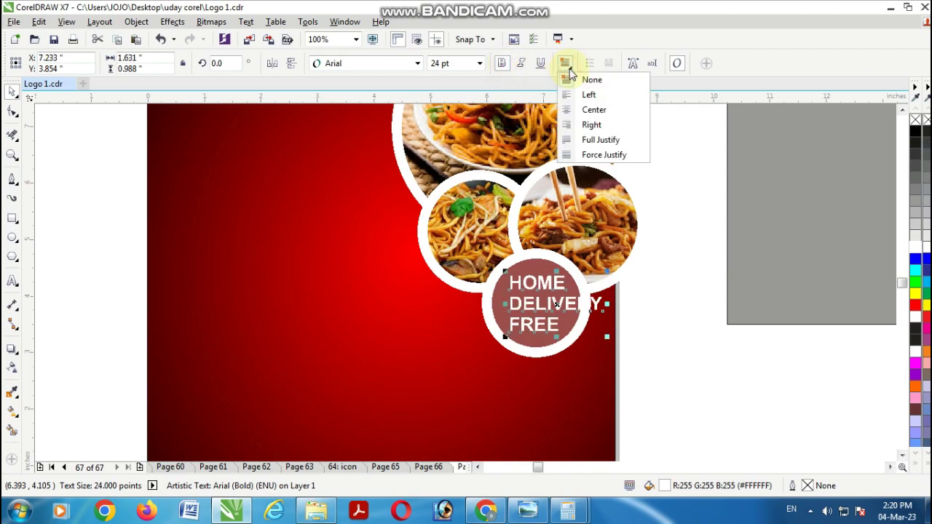
pyautogui.click(590, 110)
# Step: Scale the "HOME DELIVERY FREE" text to about 20.12 pt and center it inside the brownish-red circle
pyautogui.moveTo(606, 336); pyautogui.dragTo(573, 334)
pyautogui.moveTo(539, 300); pyautogui.dragTo(533, 307)
pyautogui.scroll(1, 534, 306)
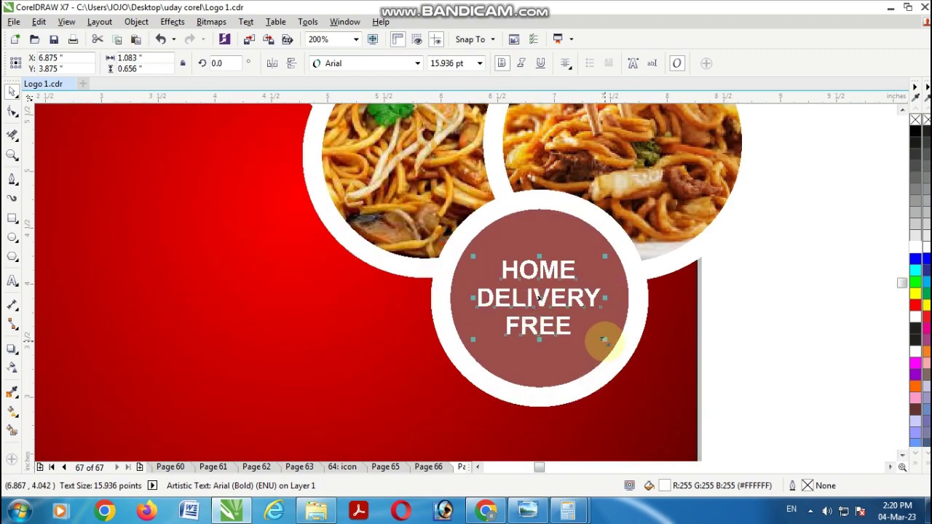
pyautogui.moveTo(604, 339); pyautogui.dragTo(623, 365)
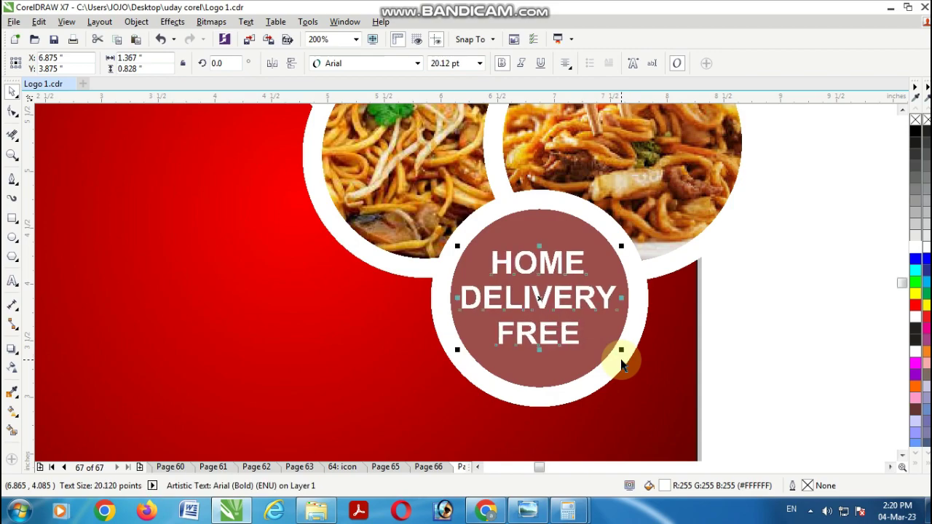
pyautogui.scroll(-2, 752, 362)
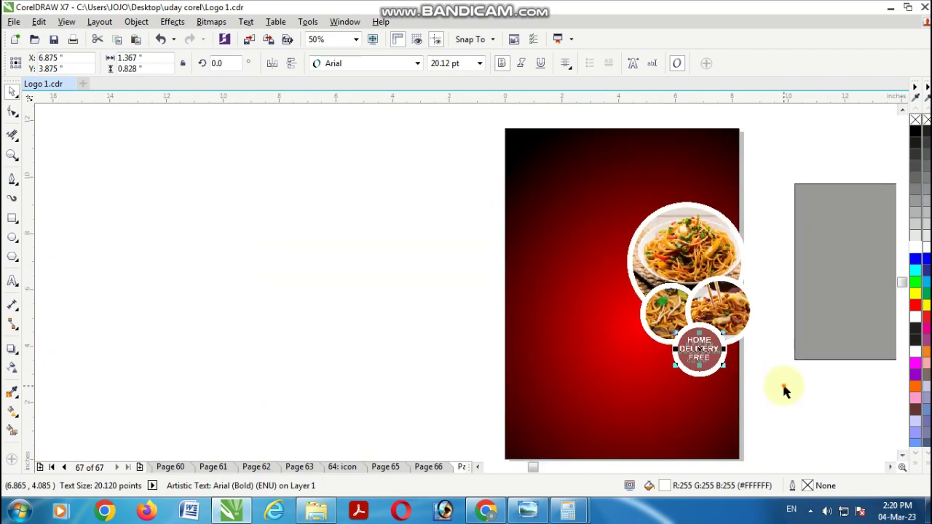
pyautogui.click(784, 386)
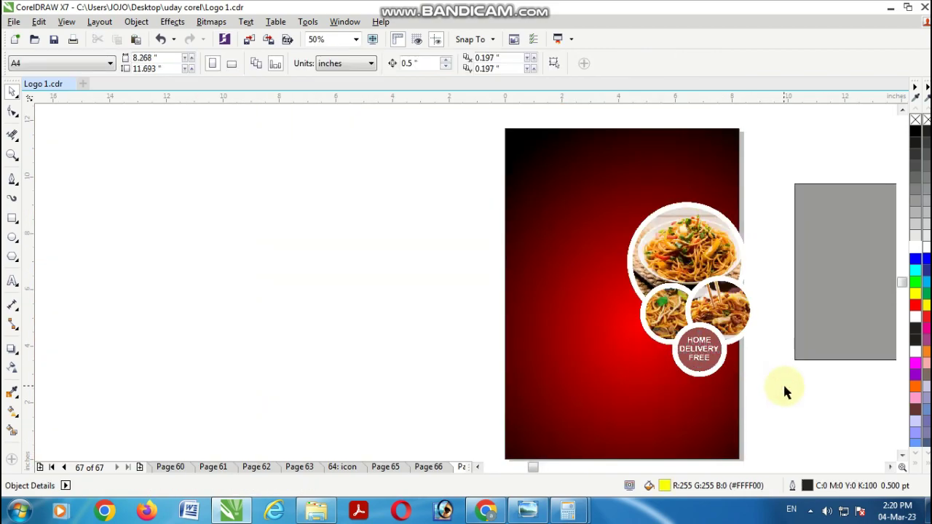
# Step: PowerClip the three framed photos, the delivery circle and its text inside the red gradient page rectangle
pyautogui.click(890, 467)
pyautogui.moveTo(709, 401); pyautogui.dragTo(523, 192)
pyautogui.rightClick(589, 231)
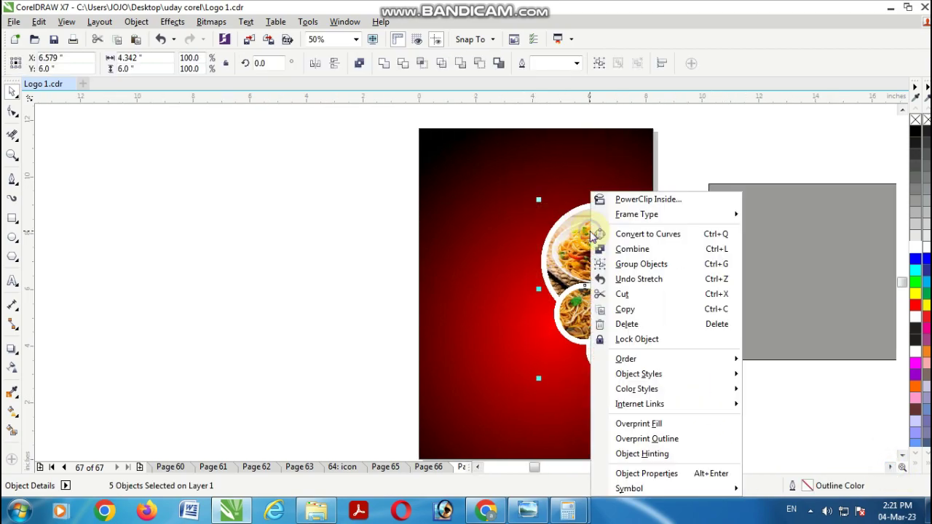
pyautogui.click(625, 188)
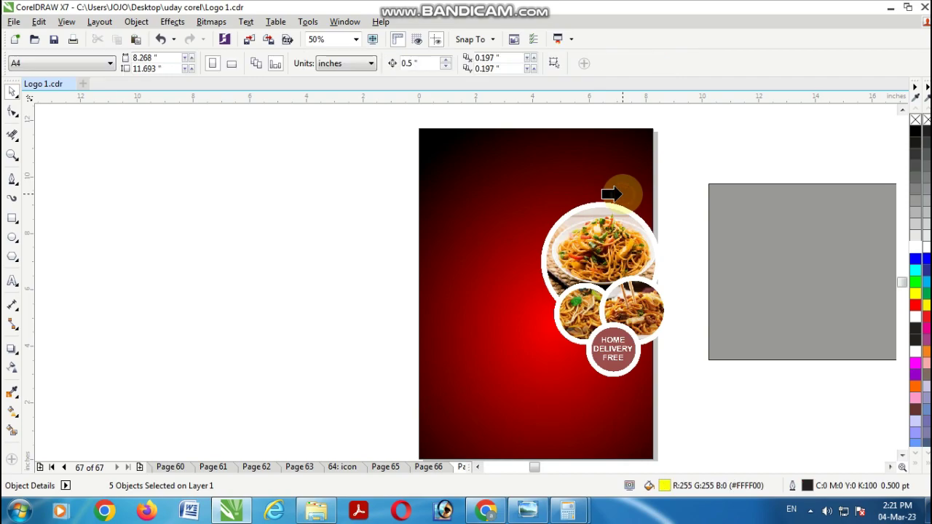
pyautogui.click(717, 386)
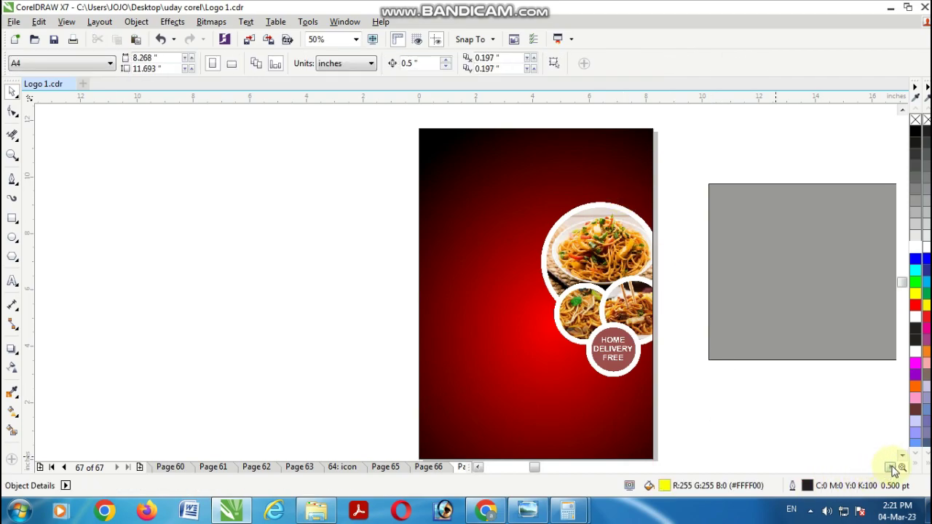
# Step: Edit the page rectangle's PowerClip contents, move the photo cluster and delivery circle down 0.5 inch, and finish editing
pyautogui.moveTo(700, 406); pyautogui.dragTo(485, 172)
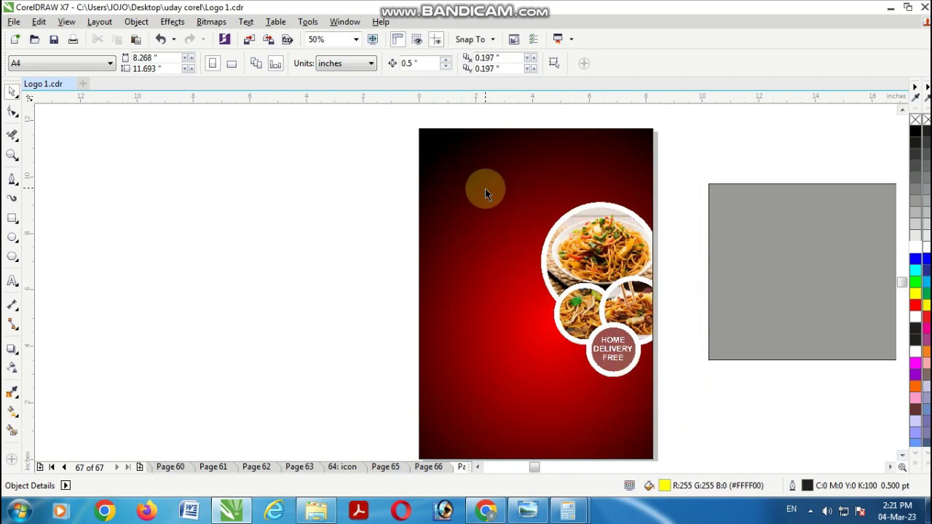
pyautogui.doubleClick(618, 301)
pyautogui.moveTo(710, 380); pyautogui.dragTo(471, 177)
pyautogui.press('Down')
pyautogui.press('Down')
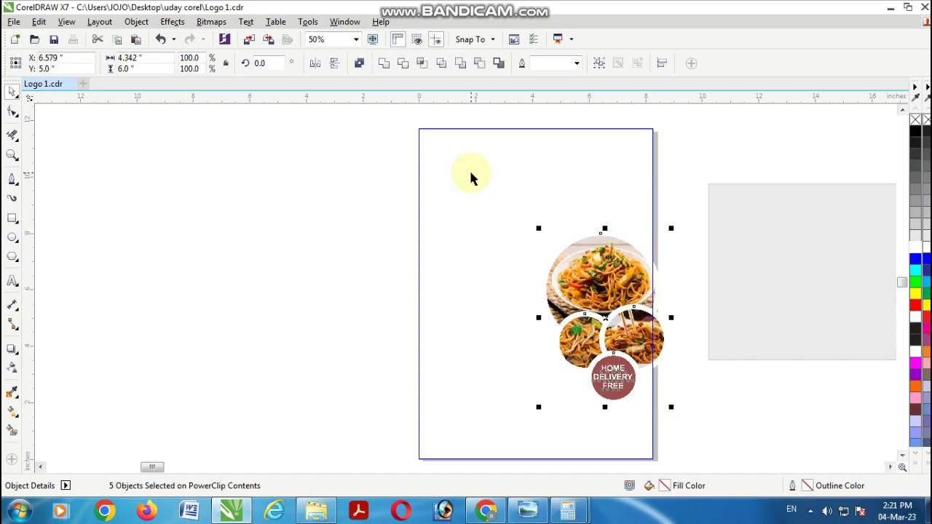
pyautogui.press('Up')
pyautogui.keyDown('ctrl'); pyautogui.click(773, 425); pyautogui.keyUp('ctrl')
pyautogui.click(761, 406)
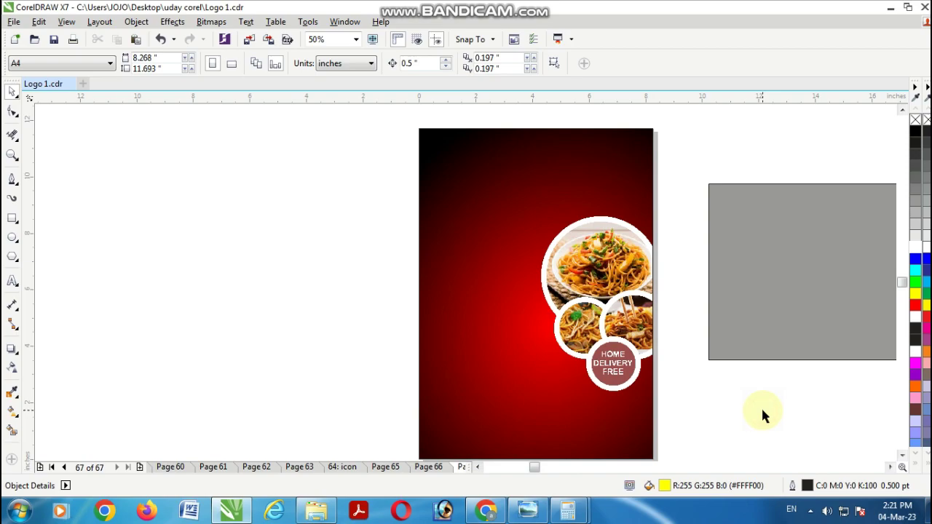
# Step: Move the grey rectangle to the left of the page and draw a page-wide rectangle about 1.44 inches tall along the page's top
pyautogui.moveTo(845, 347); pyautogui.dragTo(164, 313)
pyautogui.click(761, 333)
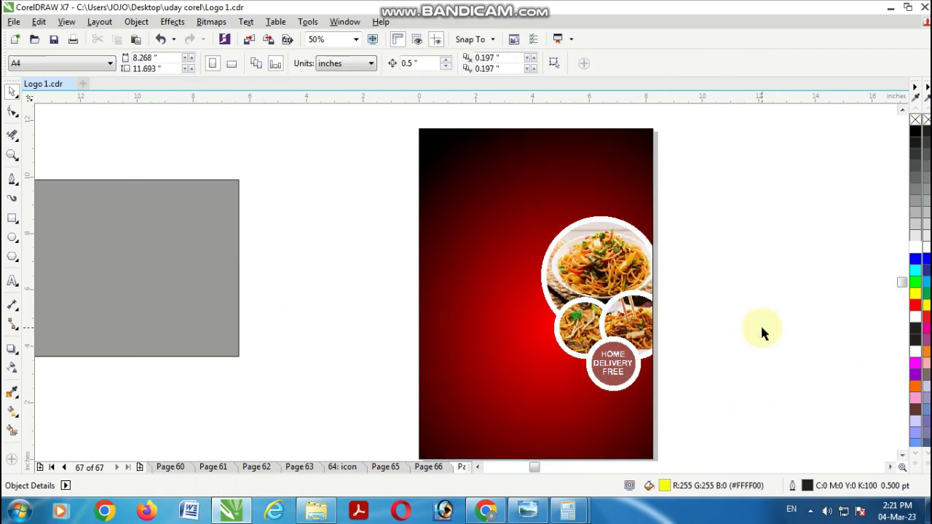
pyautogui.click(12, 218)
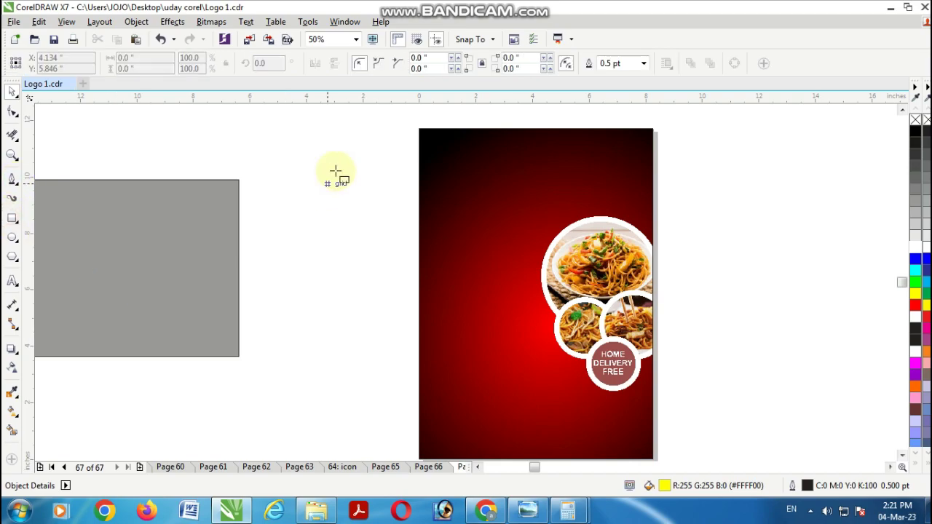
pyautogui.moveTo(419, 129); pyautogui.dragTo(653, 163)
pyautogui.moveTo(536, 163); pyautogui.dragTo(536, 169)
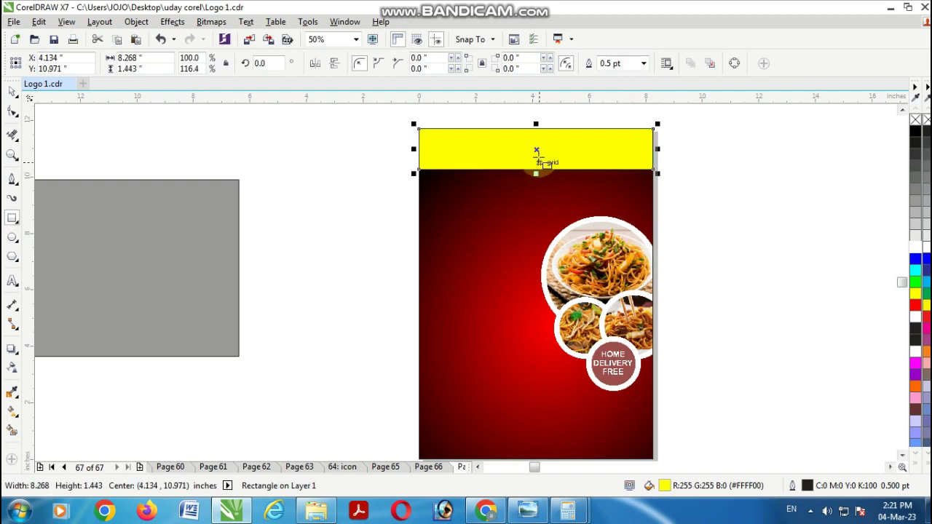
# Step: Skew the top rectangle's upper edge about 1 inch to the left, fill it orange (#FF6600) and remove its outline
pyautogui.moveTo(535, 123); pyautogui.dragTo(506, 128)
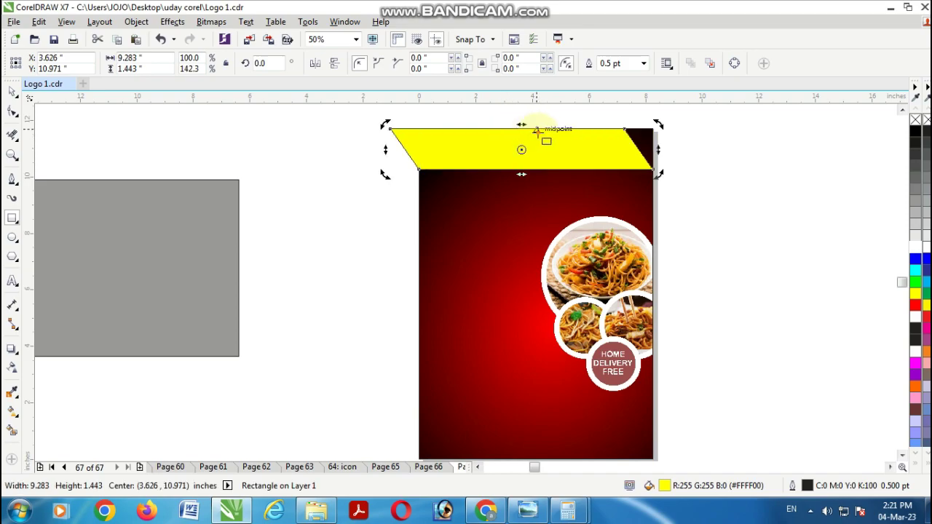
pyautogui.click(916, 388)
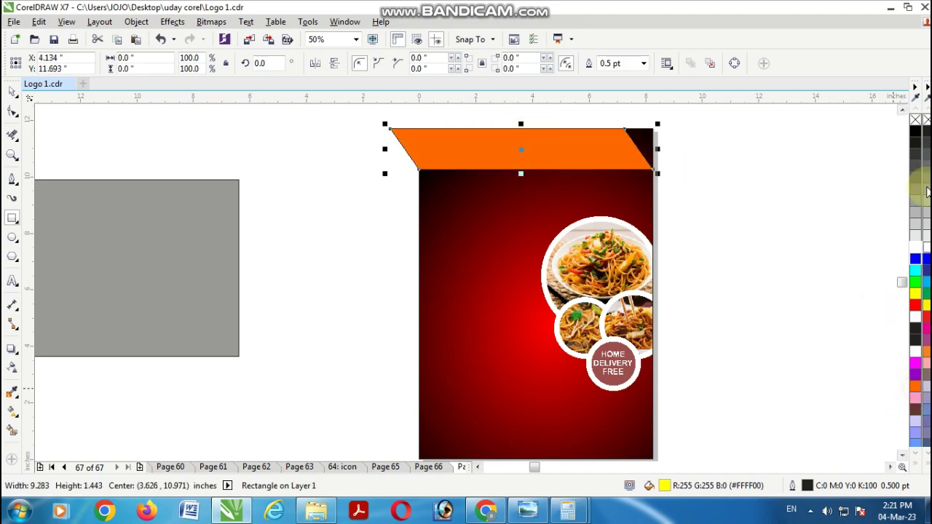
pyautogui.rightClick(914, 120)
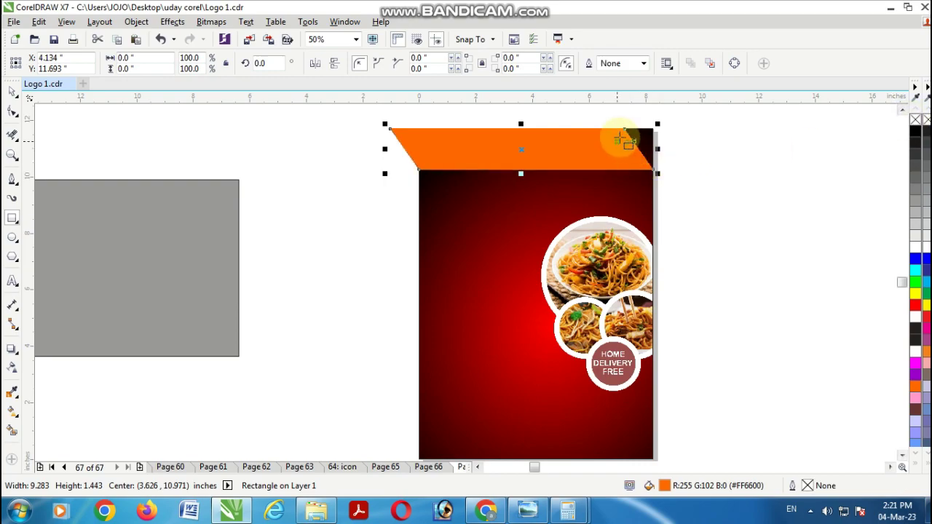
# Step: Shift the orange banner right to the page's top corner and narrow it from its left side to about 8.03 inches wide
pyautogui.click(11, 91)
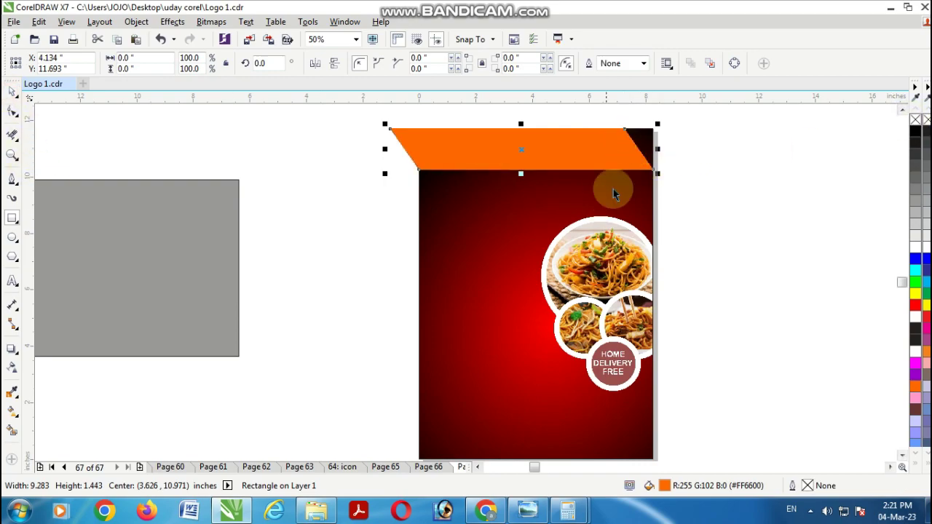
pyautogui.moveTo(625, 130); pyautogui.dragTo(651, 129)
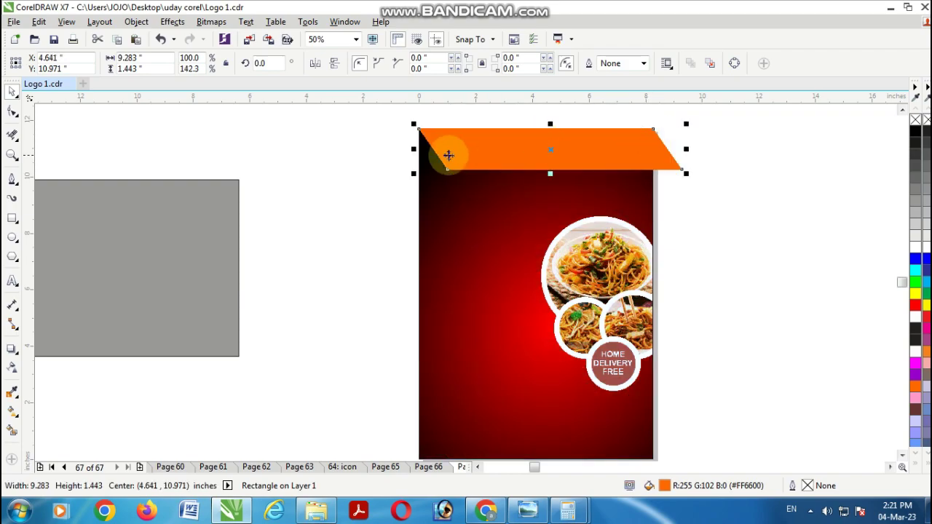
pyautogui.moveTo(417, 150); pyautogui.dragTo(452, 149)
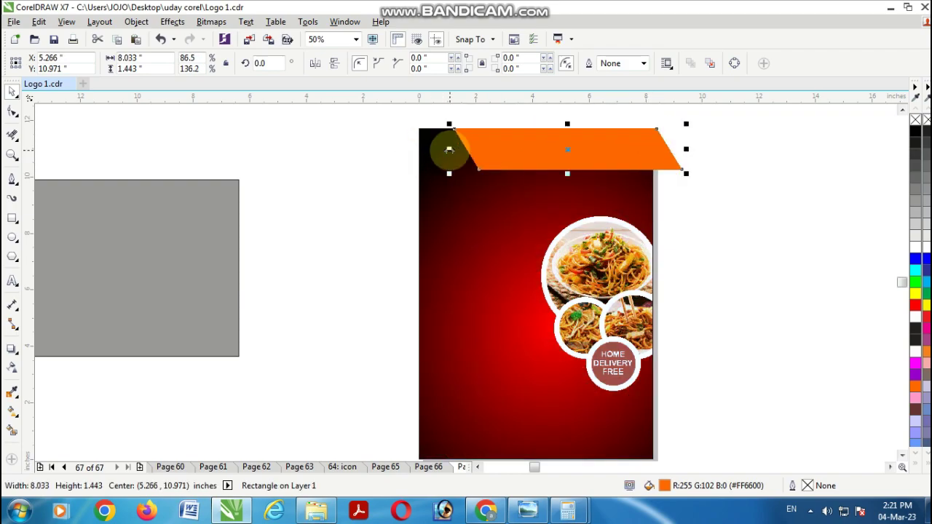
# Step: PowerClip the orange banner inside the red gradient page rectangle
pyautogui.rightClick(639, 145)
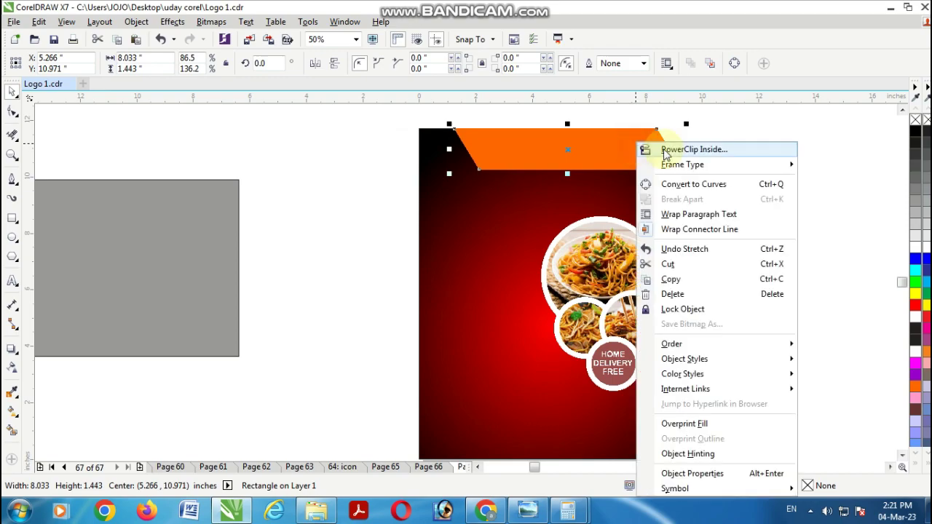
pyautogui.click(685, 148)
pyautogui.click(576, 202)
pyautogui.click(732, 190)
# Step: Edit the page rectangle's PowerClip contents and place a copy of the orange banner at the page's lower-left corner
pyautogui.doubleClick(592, 160)
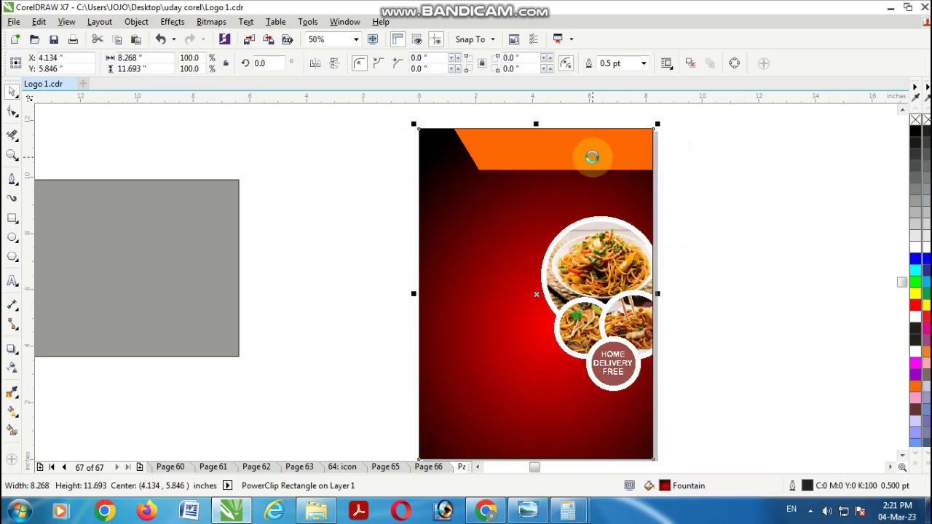
pyautogui.click(604, 150)
pyautogui.moveTo(608, 148); pyautogui.dragTo(562, 432)
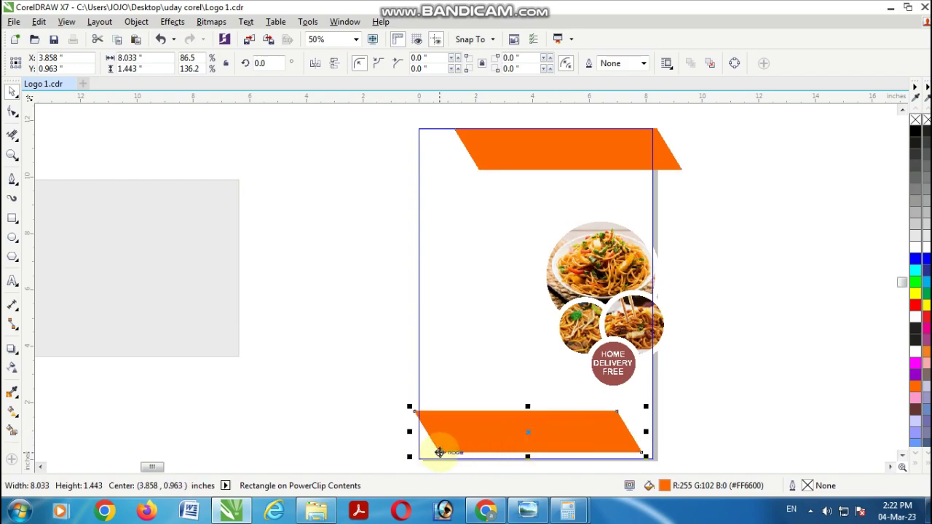
pyautogui.scroll(-2, 428, 461)
pyautogui.moveTo(441, 410); pyautogui.dragTo(421, 417)
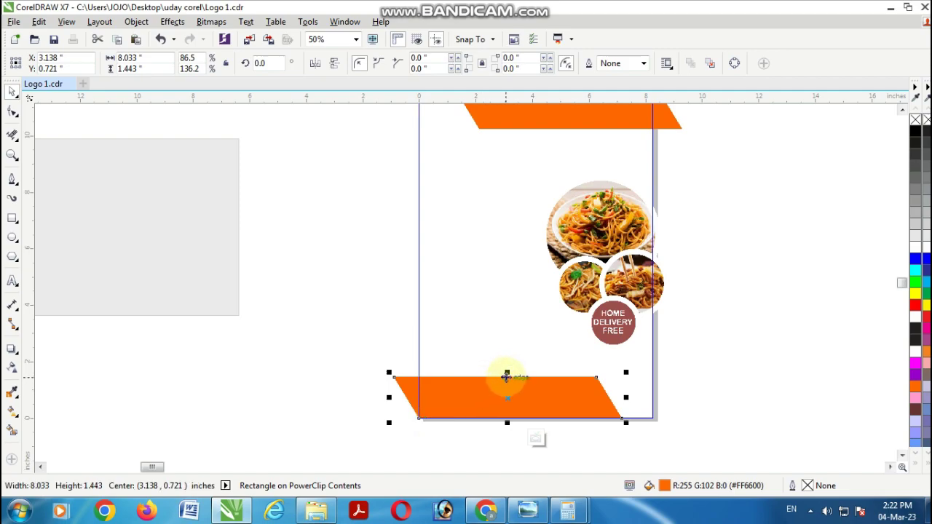
# Step: Make the lower orange banner about 1.75 inches tall, enlarge the noodle photo and badge group slightly, and finish editing the PowerClip contents
pyautogui.moveTo(508, 374); pyautogui.dragTo(508, 365)
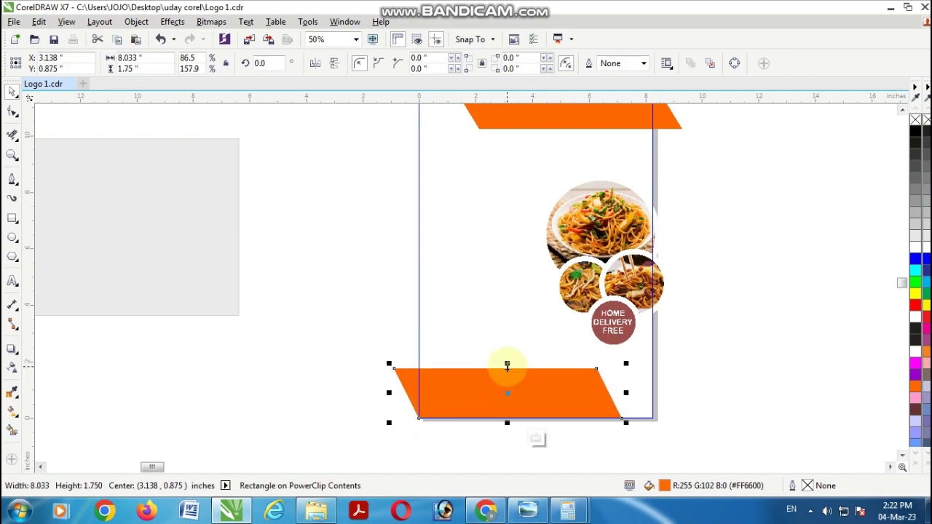
pyautogui.moveTo(508, 364); pyautogui.dragTo(508, 359)
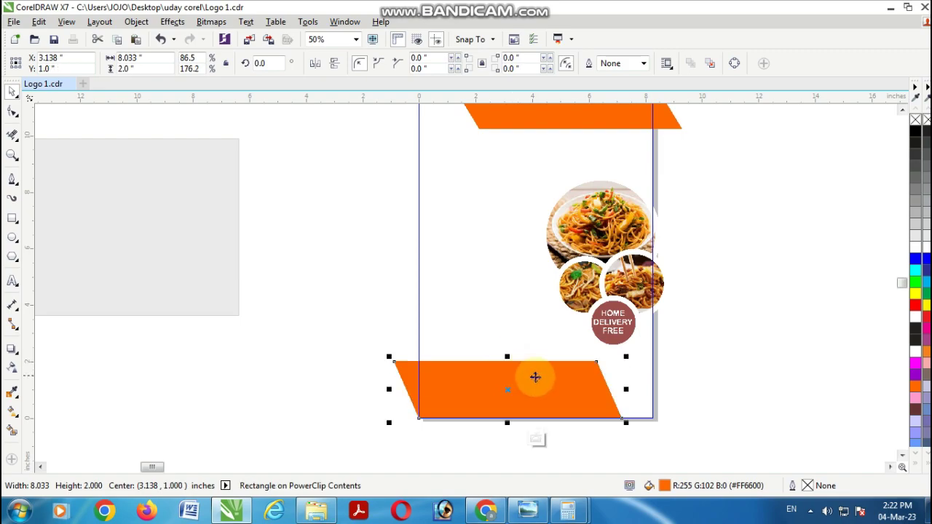
pyautogui.click(635, 291)
pyautogui.moveTo(624, 311); pyautogui.dragTo(538, 171)
pyautogui.moveTo(539, 352); pyautogui.dragTo(507, 364)
pyautogui.click(537, 395)
pyautogui.keyDown('ctrl'); pyautogui.click(741, 356); pyautogui.keyUp('ctrl')
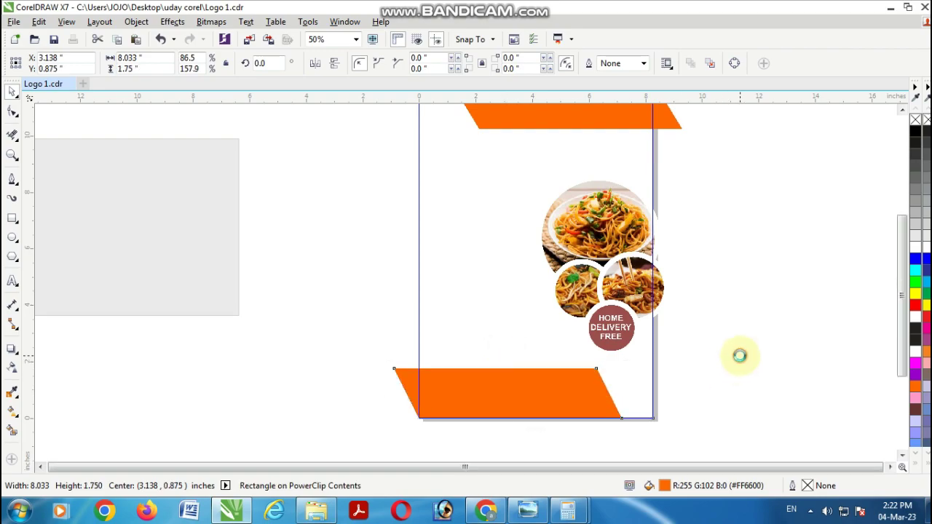
pyautogui.click(744, 304)
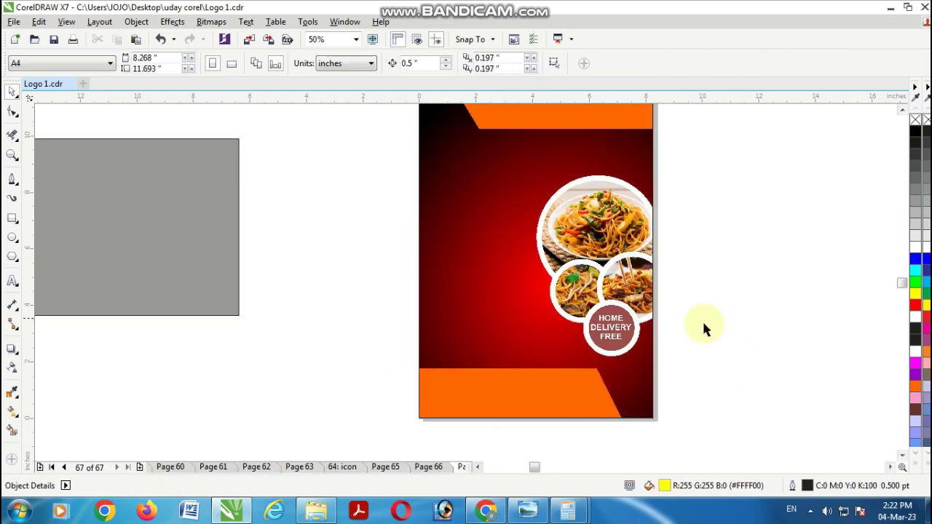
pyautogui.click(902, 109)
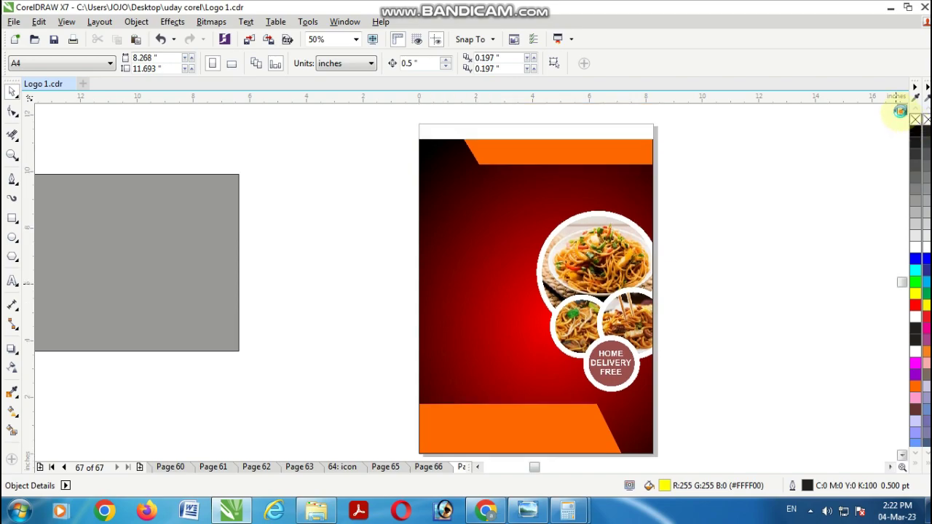
pyautogui.click(613, 362)
pyautogui.click(614, 364)
pyautogui.click(773, 370)
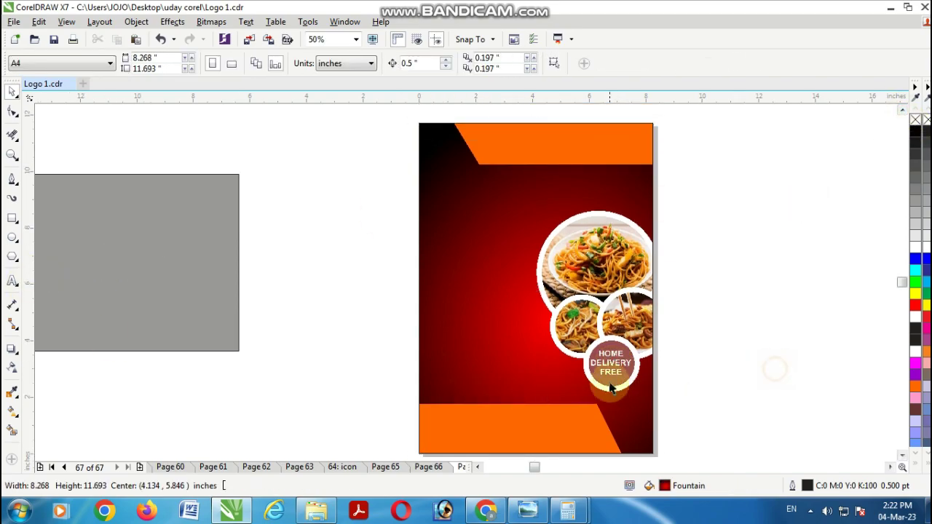
pyautogui.click(609, 365)
pyautogui.click(725, 366)
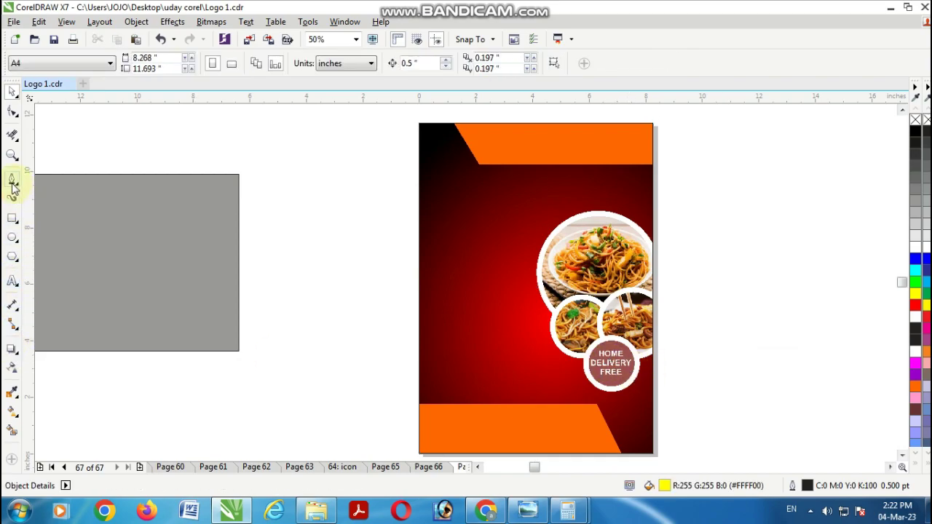
# Step: Add the artistic text "CHI" below the top banner, fill it yellow (#FFFF00) and enlarge it to about 121 pt
pyautogui.click(13, 281)
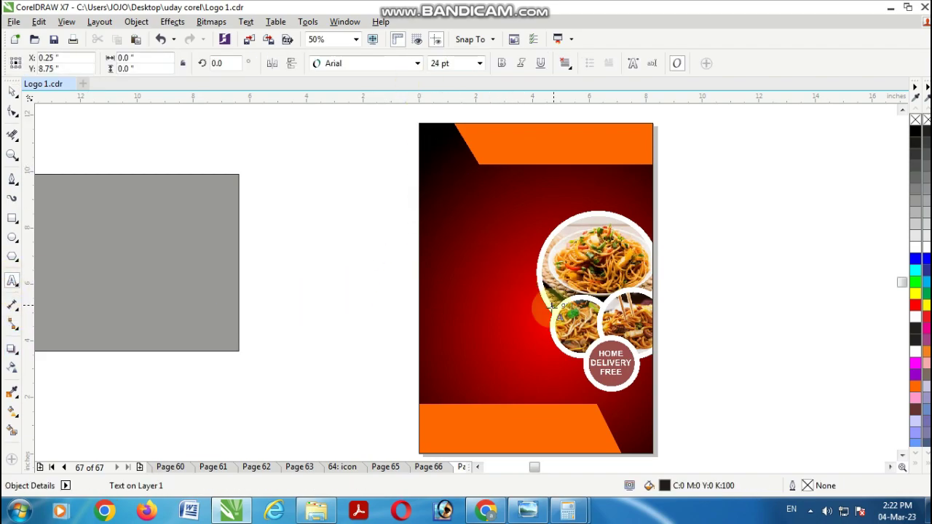
pyautogui.write('CH')
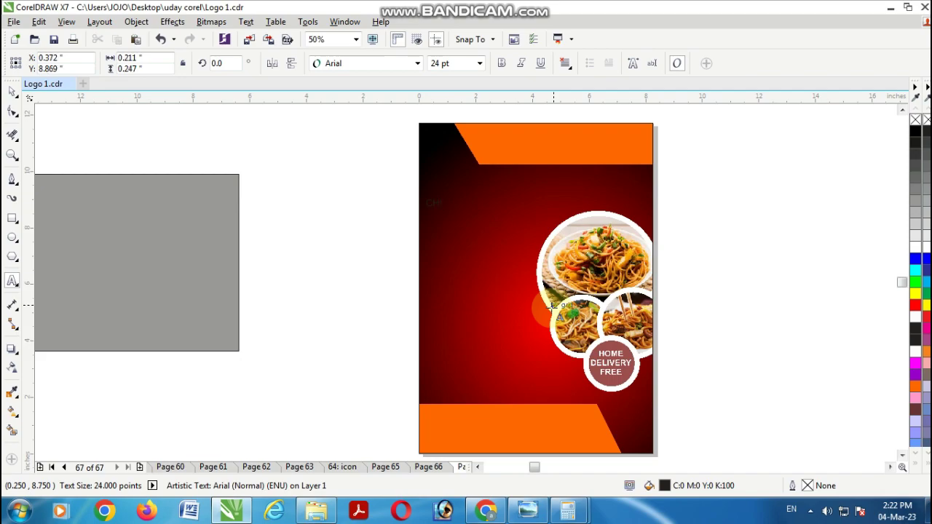
pyautogui.write('HI')
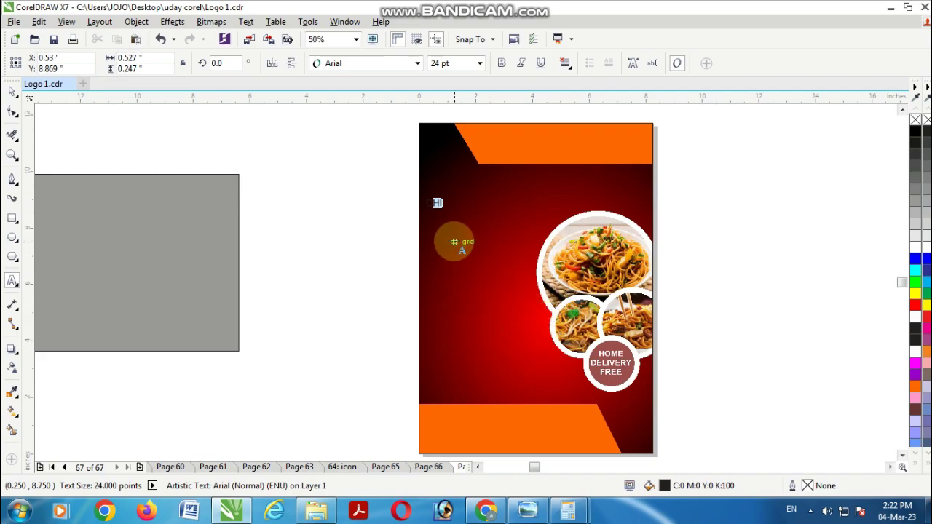
pyautogui.click(915, 294)
pyautogui.click(12, 92)
pyautogui.moveTo(446, 212); pyautogui.dragTo(506, 239)
# Step: Complete the yellow heading so that it reads "CHINESE FODD"
pyautogui.doubleClick(503, 215)
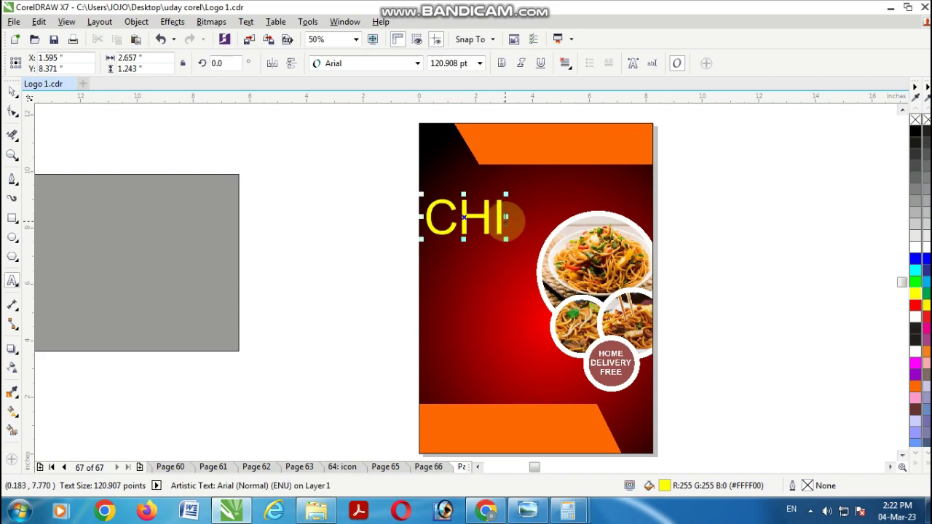
pyautogui.write('NE')
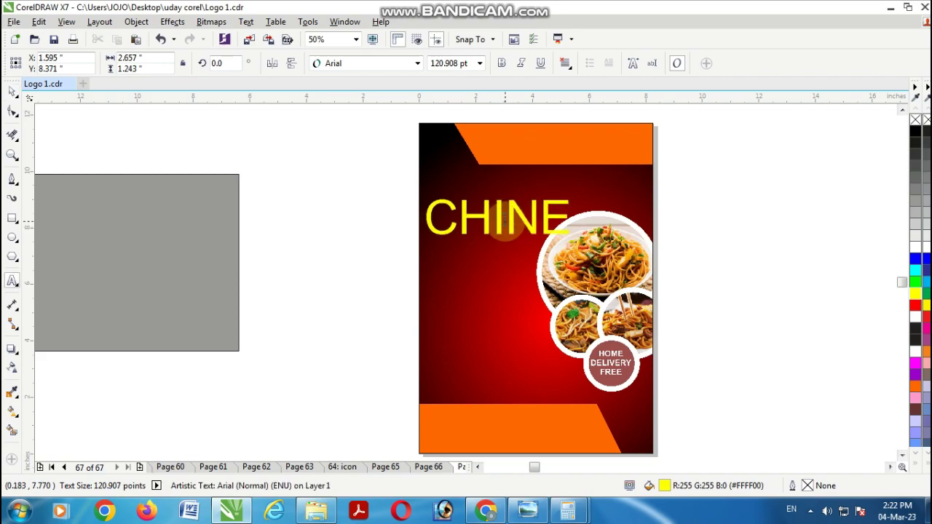
pyautogui.write('SE FODD')
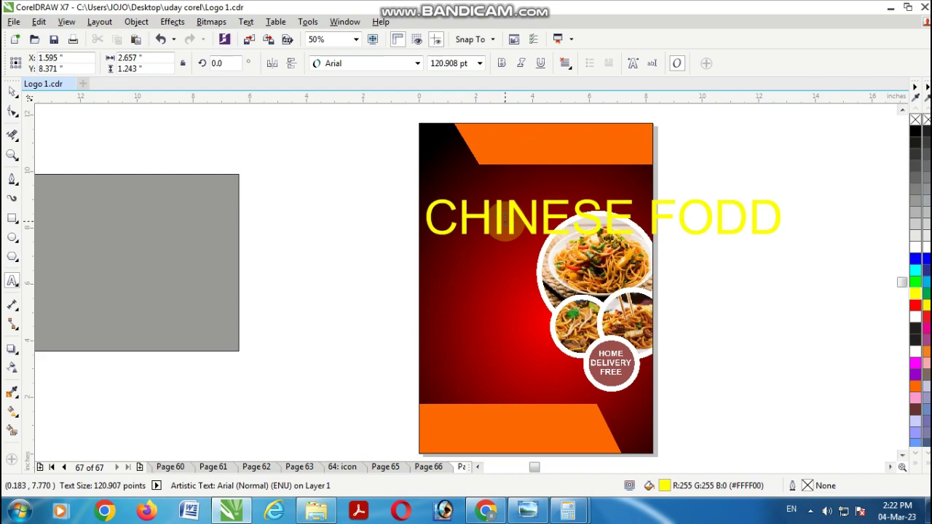
pyautogui.click(11, 91)
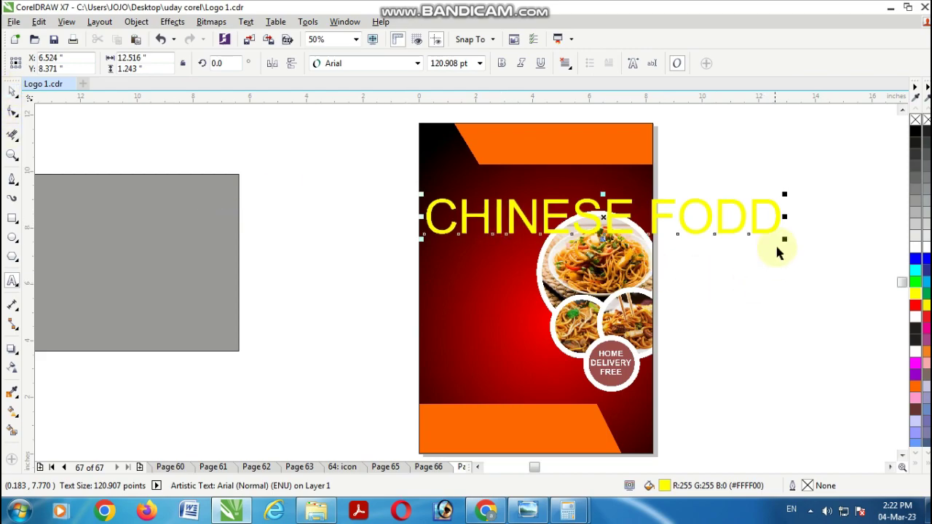
# Step: Fit the heading across the page just below the top banner at about 72 pt and make it bold
pyautogui.moveTo(785, 241); pyautogui.dragTo(730, 220)
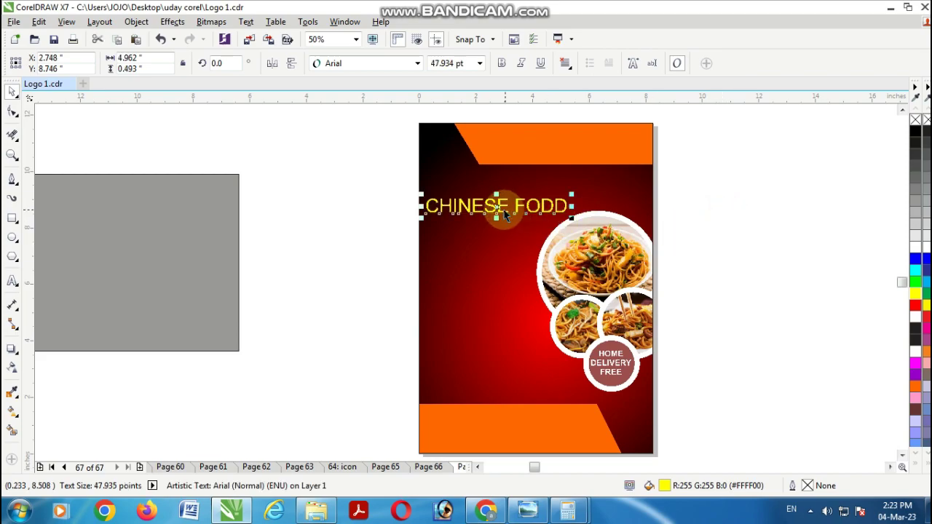
pyautogui.moveTo(501, 211); pyautogui.dragTo(498, 189)
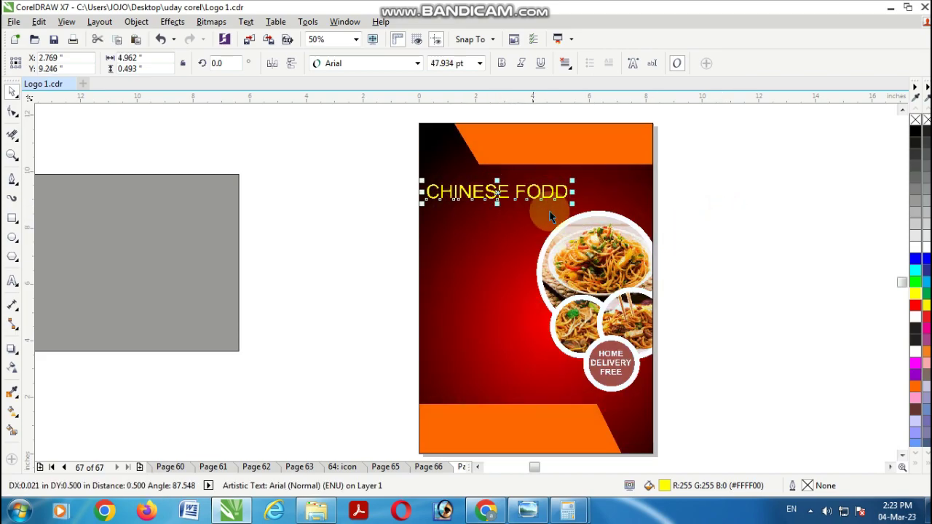
pyautogui.moveTo(573, 180); pyautogui.dragTo(644, 169)
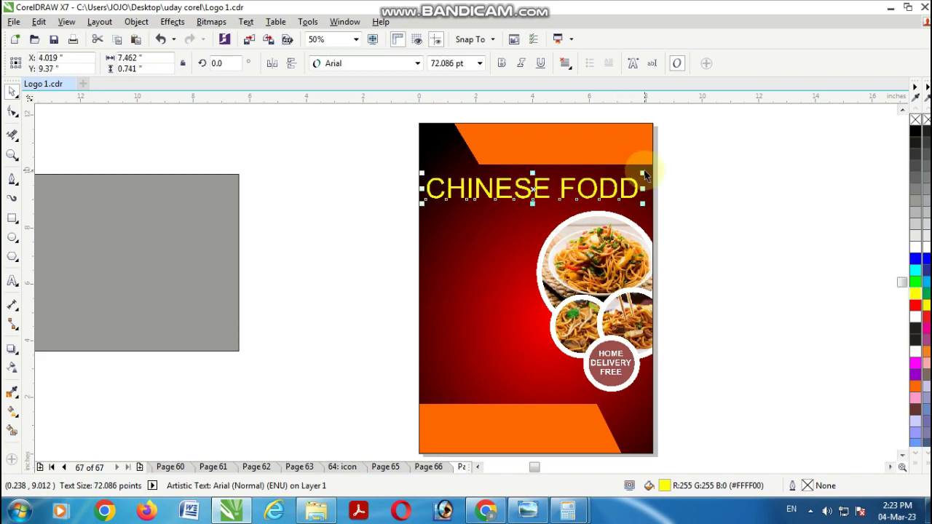
pyautogui.click(502, 64)
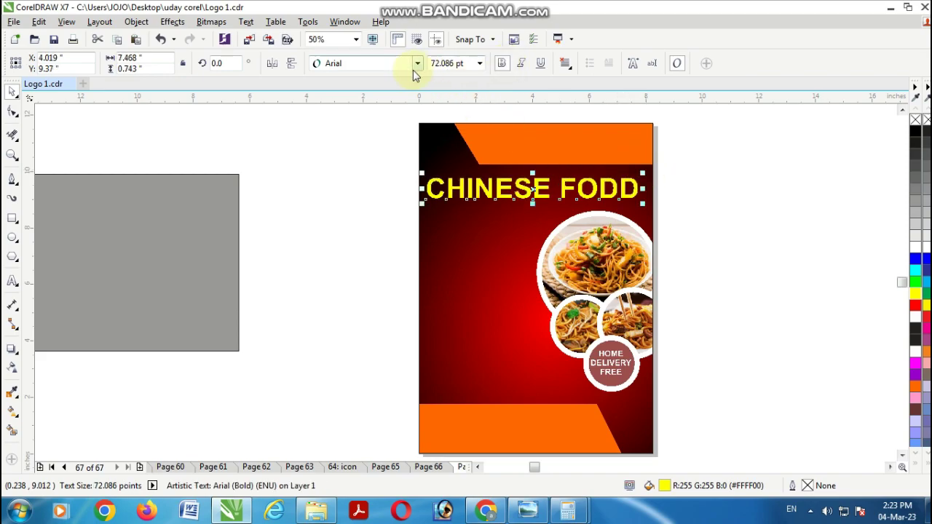
pyautogui.click(417, 64)
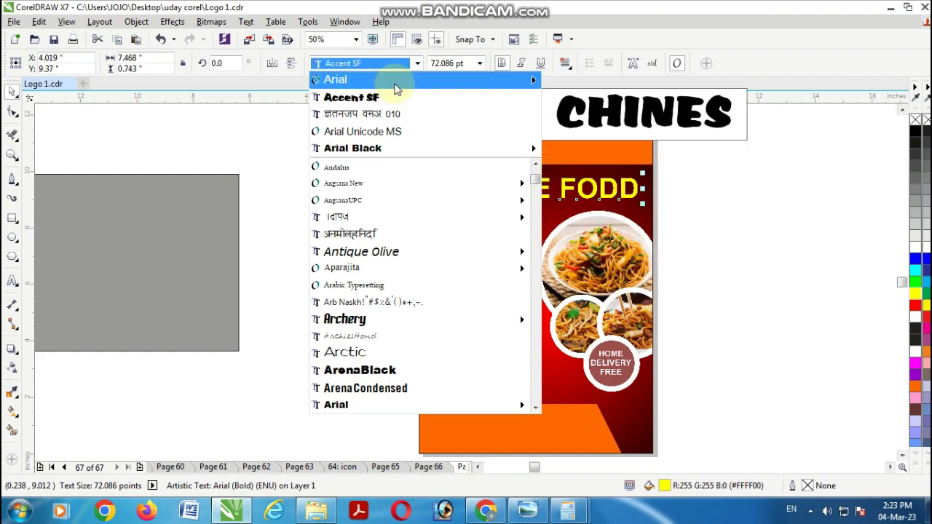
pyautogui.moveTo(524, 80)
pyautogui.click(581, 217)
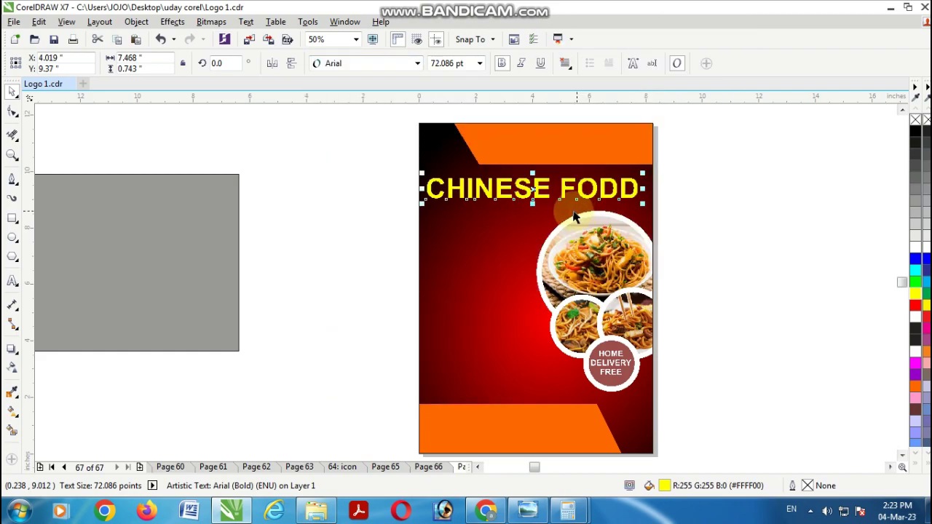
# Step: Stretch the heading to about 0.99 inches tall and shift it about 0.2 inches to the right
pyautogui.moveTo(533, 206); pyautogui.dragTo(536, 187)
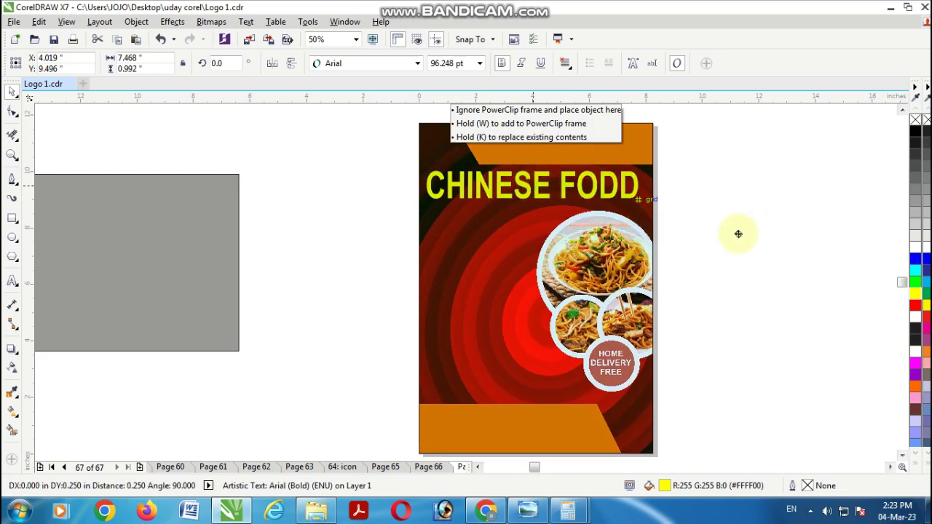
pyautogui.moveTo(801, 259); pyautogui.dragTo(798, 261)
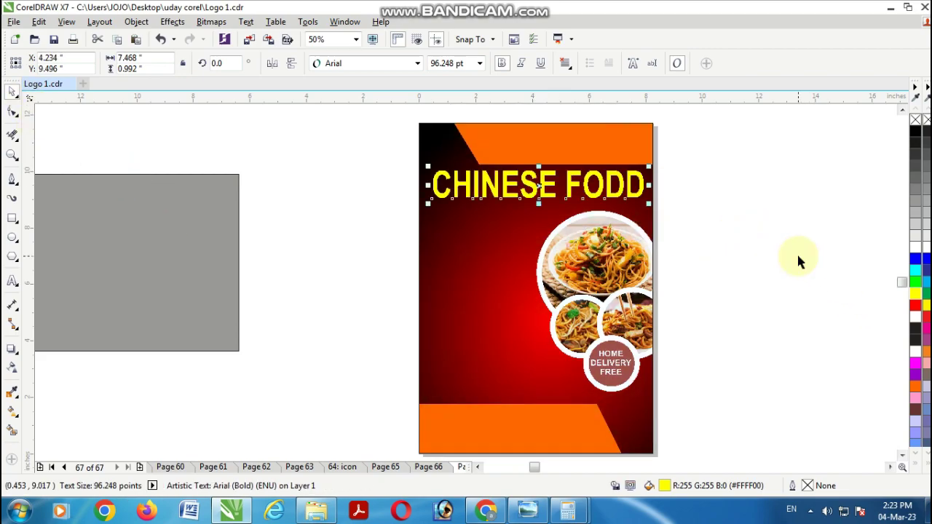
pyautogui.click(795, 260)
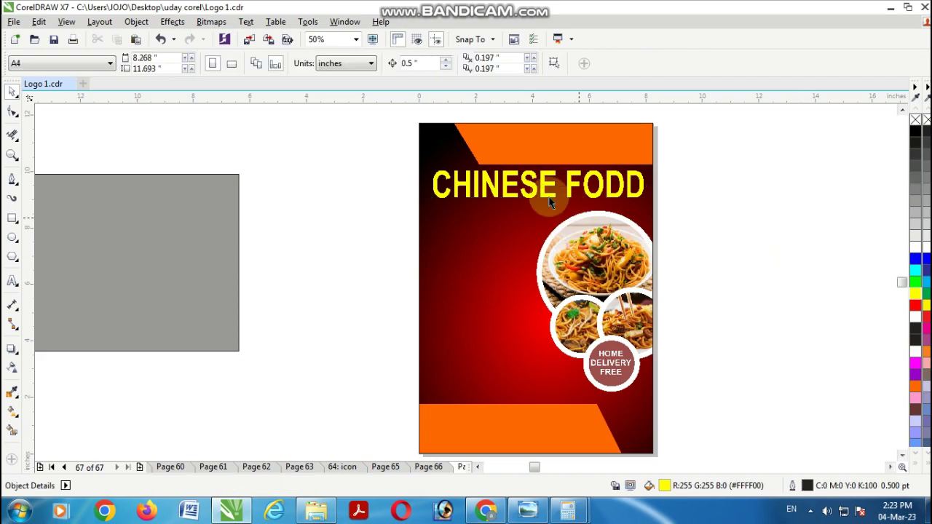
# Step: Change the "CHINESE FODD" heading's font to ArenaBlack
pyautogui.click(528, 181)
pyautogui.click(417, 63)
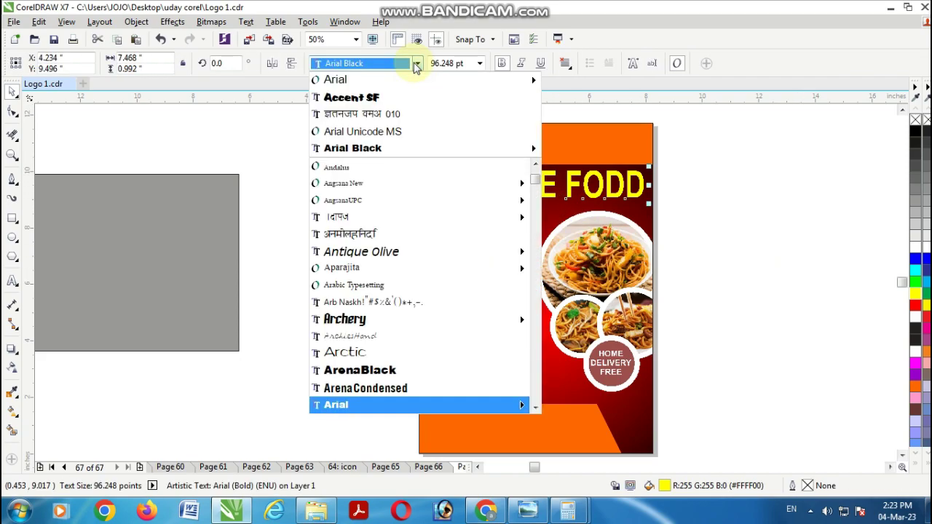
pyautogui.click(392, 369)
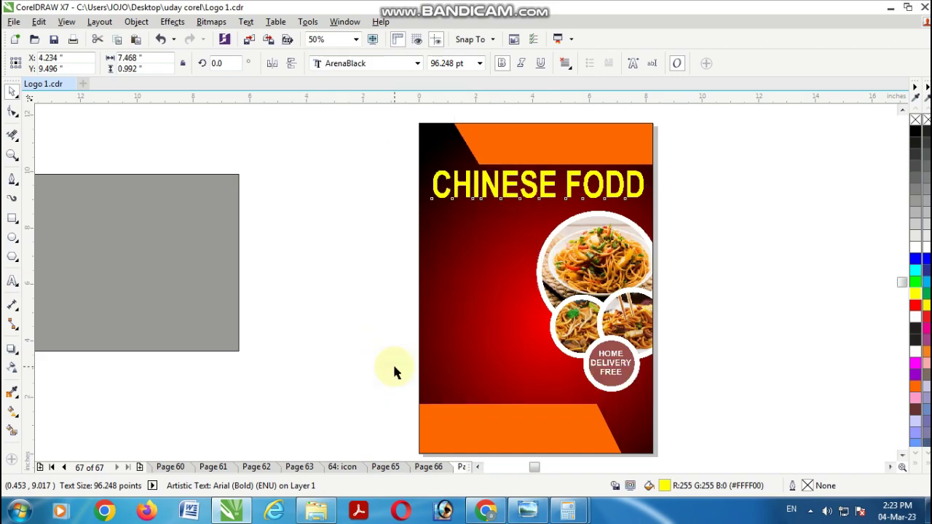
# Step: Scale the heading down to about 91.6 pt and centre it between the page's side edges below the top banner
pyautogui.moveTo(665, 203); pyautogui.dragTo(658, 205)
pyautogui.press('Left')
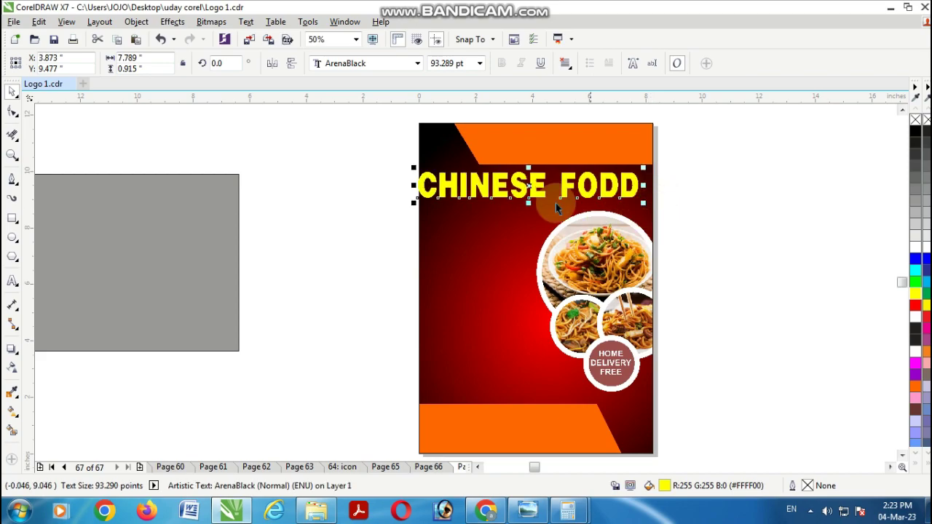
pyautogui.moveTo(530, 188)
pyautogui.mouseDown()
pyautogui.moveTo(553, 188)
pyautogui.moveTo(540, 188)
pyautogui.mouseUp()
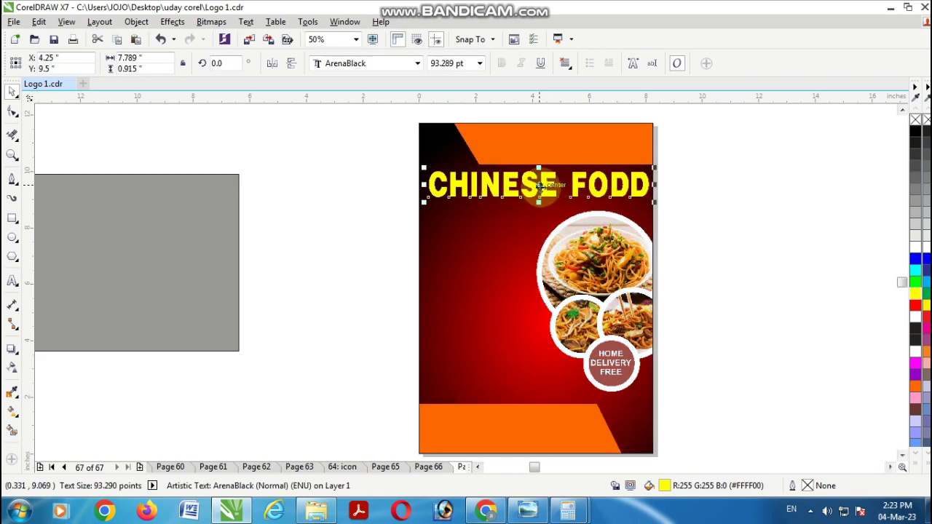
pyautogui.scroll(1, 539, 186)
pyautogui.click(731, 183)
pyautogui.click(732, 182)
pyautogui.moveTo(761, 152); pyautogui.dragTo(752, 155)
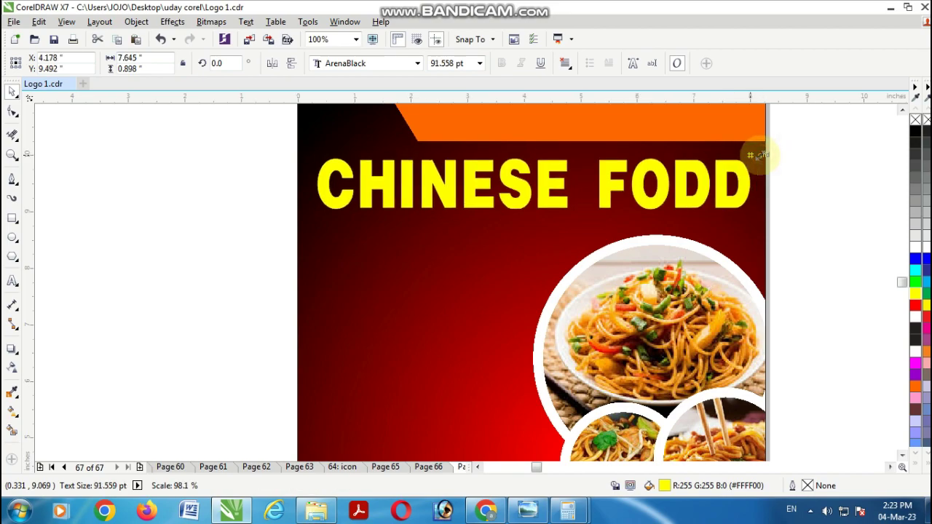
pyautogui.click(837, 228)
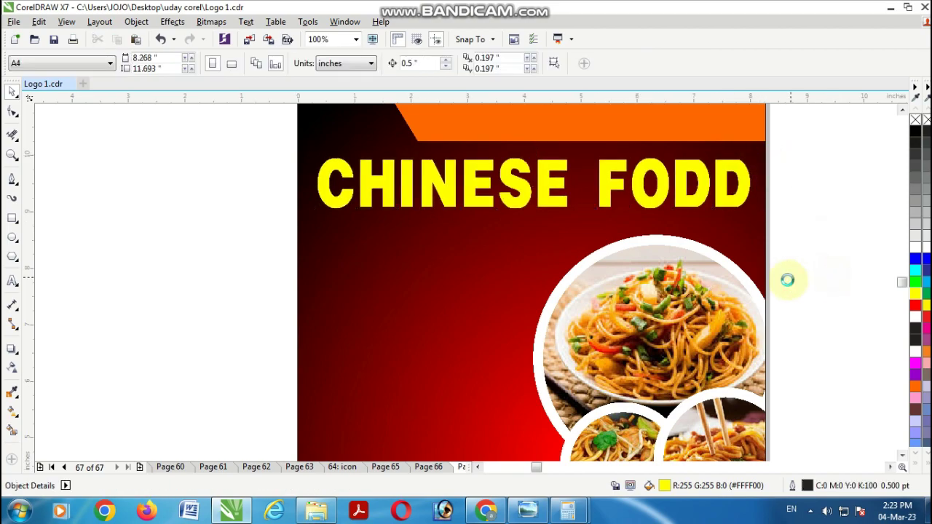
# Step: Add a white Arial letter "F" on the red area below the heading and enlarge it to about 74 pt
pyautogui.scroll(-1, 789, 283)
pyautogui.click(901, 455)
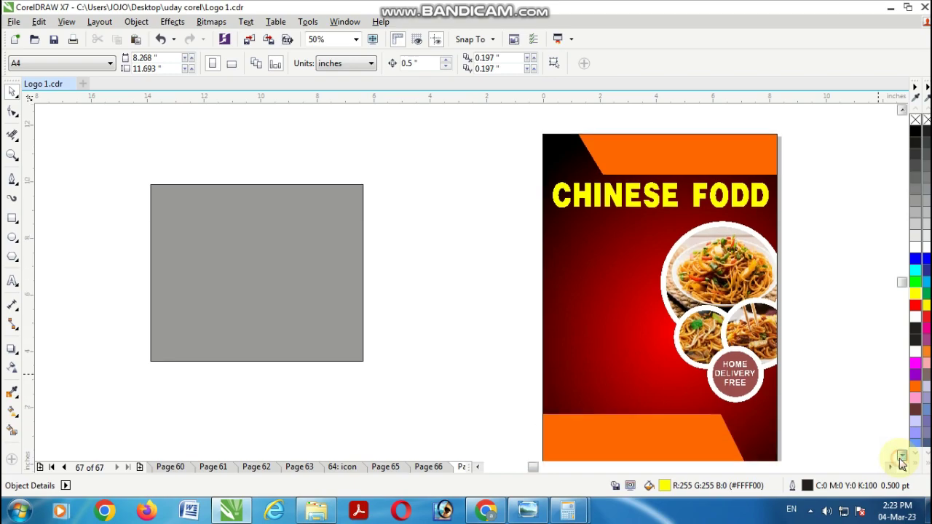
pyautogui.click(12, 280)
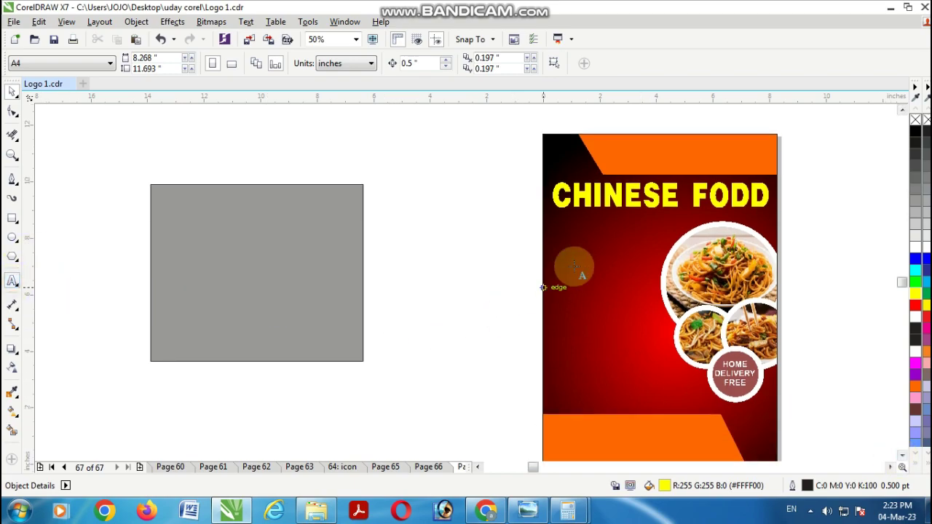
pyautogui.click(621, 325)
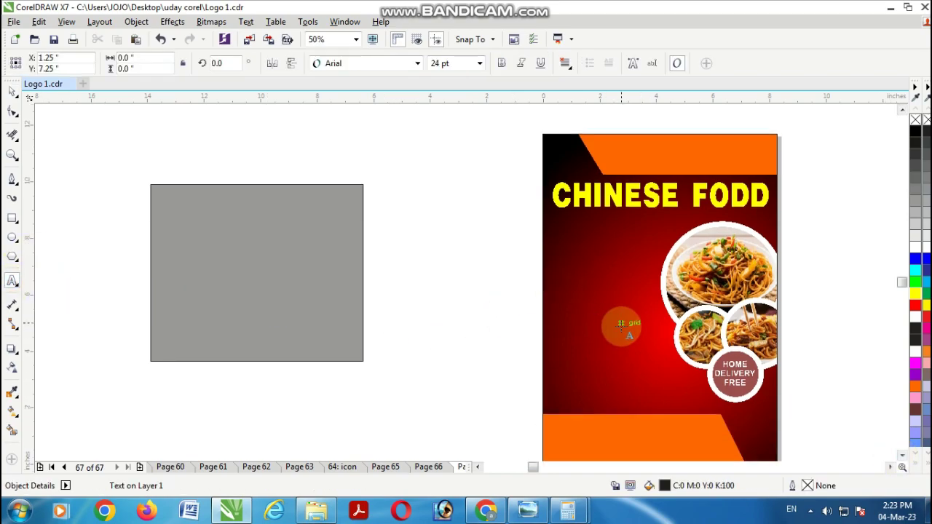
pyautogui.write('F')
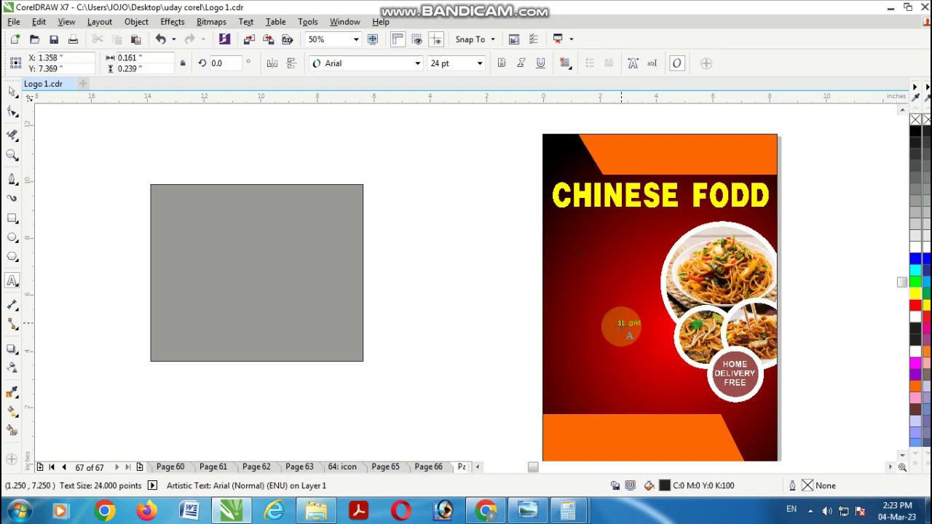
pyautogui.click(915, 321)
pyautogui.click(12, 91)
pyautogui.moveTo(588, 265); pyautogui.dragTo(606, 275)
pyautogui.click(575, 251)
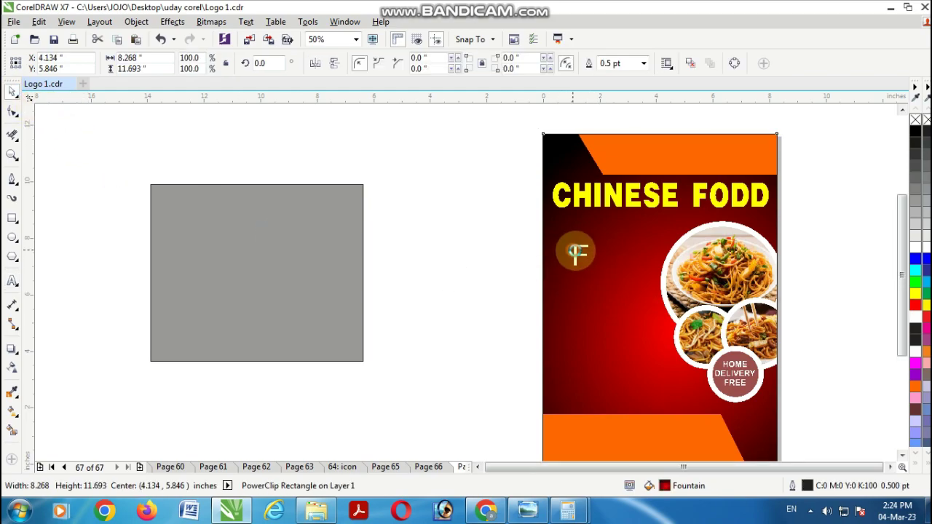
pyautogui.keyDown('ctrl'); pyautogui.click(576, 254); pyautogui.keyUp('ctrl')
pyautogui.keyDown('ctrl'); pyautogui.click(859, 314); pyautogui.keyUp('ctrl')
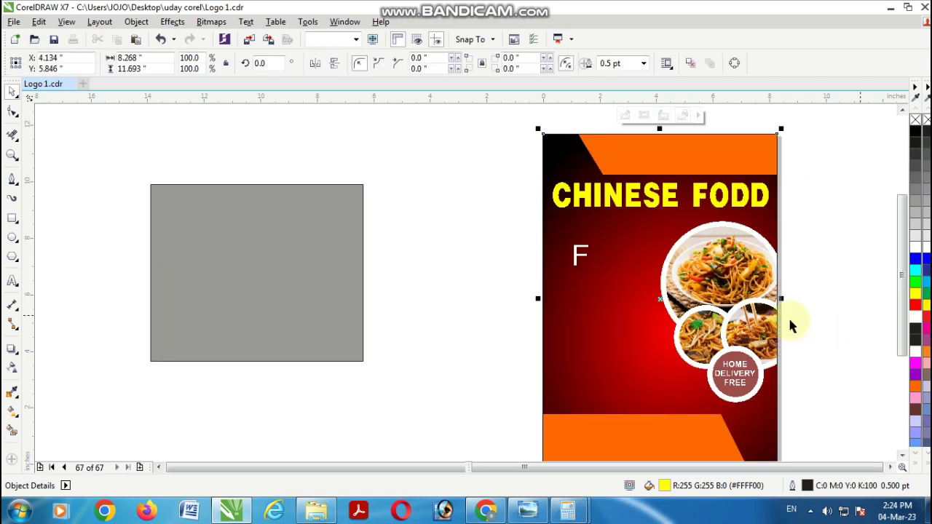
# Step: Replace the white letter "F" below the heading with the text "EXITING OFFERS"
pyautogui.click(580, 256)
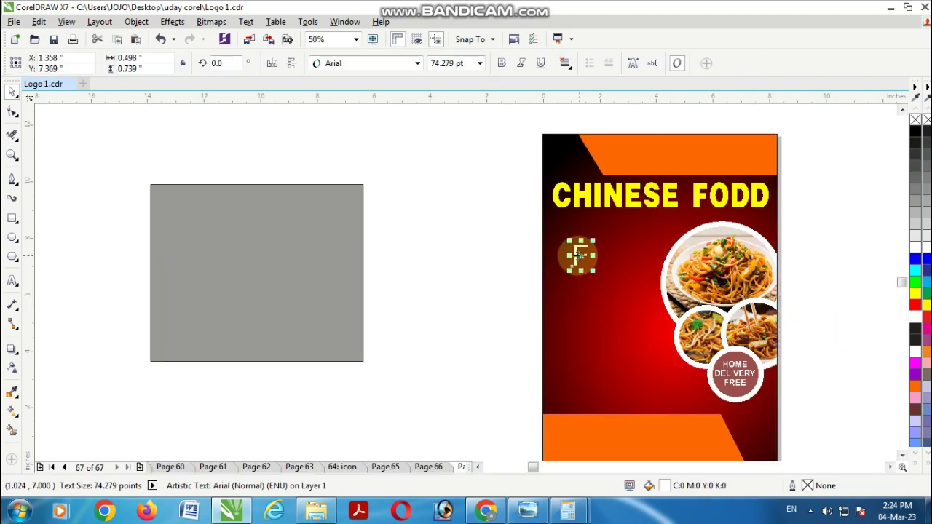
pyautogui.click(12, 282)
pyautogui.doubleClick(584, 263)
pyautogui.moveTo(587, 260); pyautogui.dragTo(558, 257)
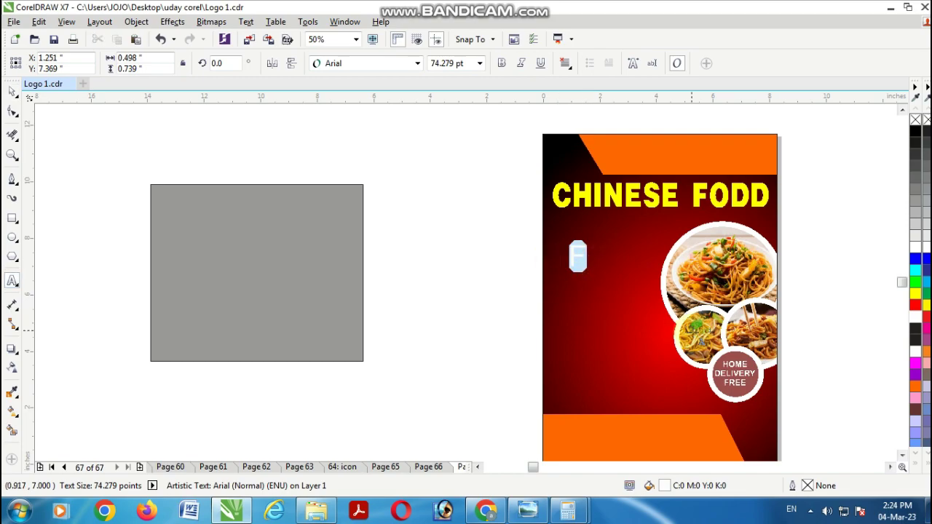
pyautogui.write('EXITING OFFER')
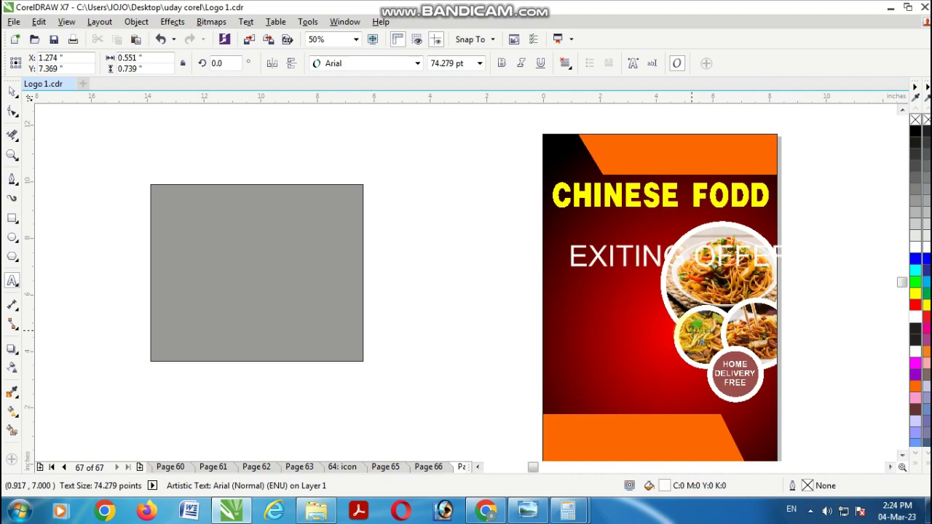
# Step: Scale "EXITING OFFERS" down to about 30.7 pt, make it bold and place it below "CHINESE", beside the large noodle photo
pyautogui.click(10, 93)
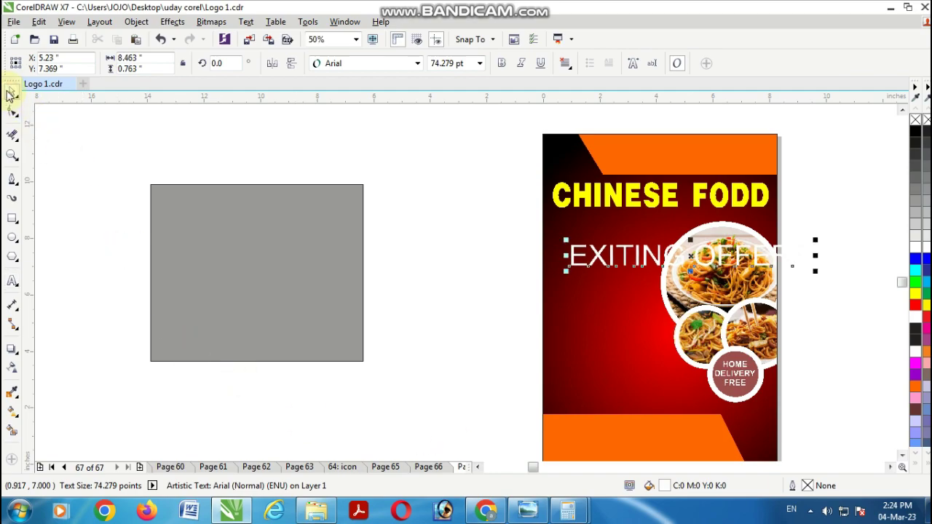
pyautogui.moveTo(815, 271); pyautogui.dragTo(606, 246)
pyautogui.click(501, 64)
pyautogui.scroll(1, 685, 276)
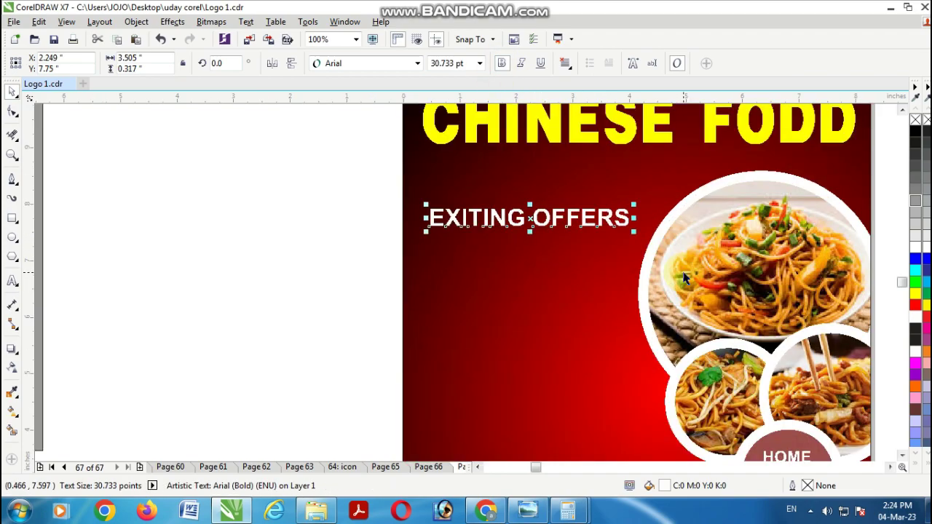
pyautogui.moveTo(529, 217); pyautogui.dragTo(524, 198)
pyautogui.scroll(-1, 525, 198)
pyautogui.click(763, 298)
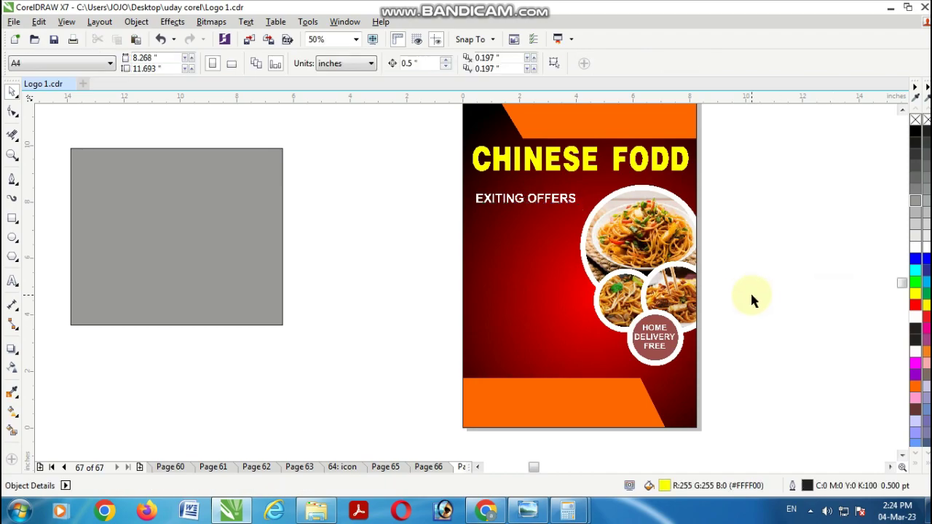
# Step: Duplicate "EXITING OFFERS" about 1.25 inches lower and replace the copy's text with "50% OFF"
pyautogui.scroll(1, 611, 209)
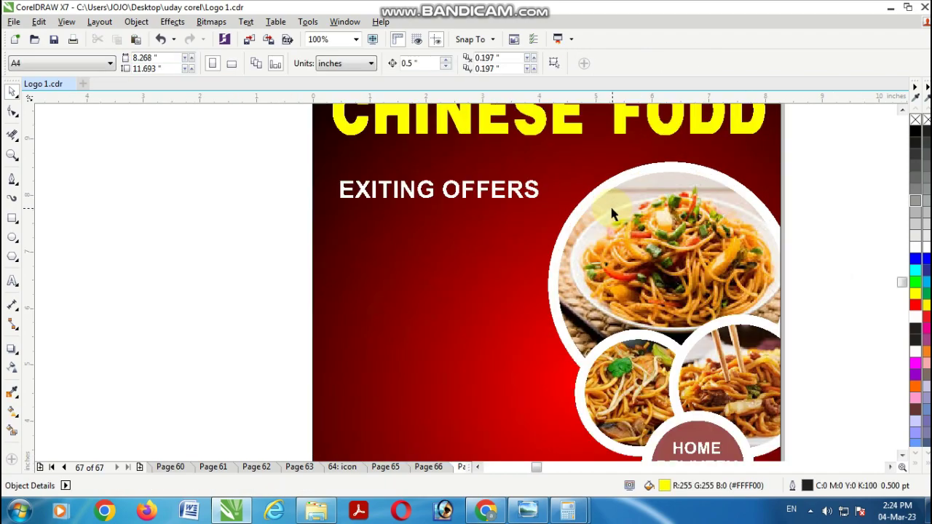
pyautogui.click(384, 190)
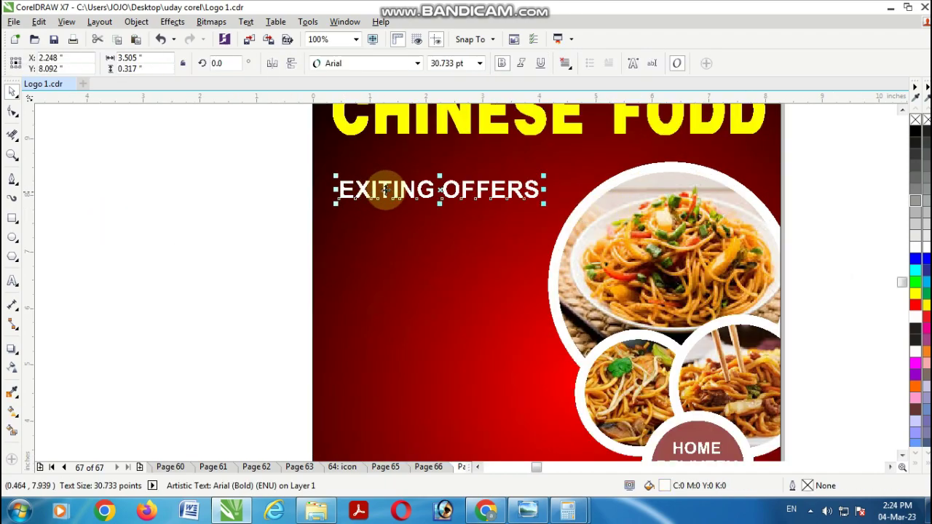
pyautogui.moveTo(383, 189); pyautogui.dragTo(525, 264)
pyautogui.rightClick(369, 259)
pyautogui.click(232, 275)
pyautogui.doubleClick(342, 262)
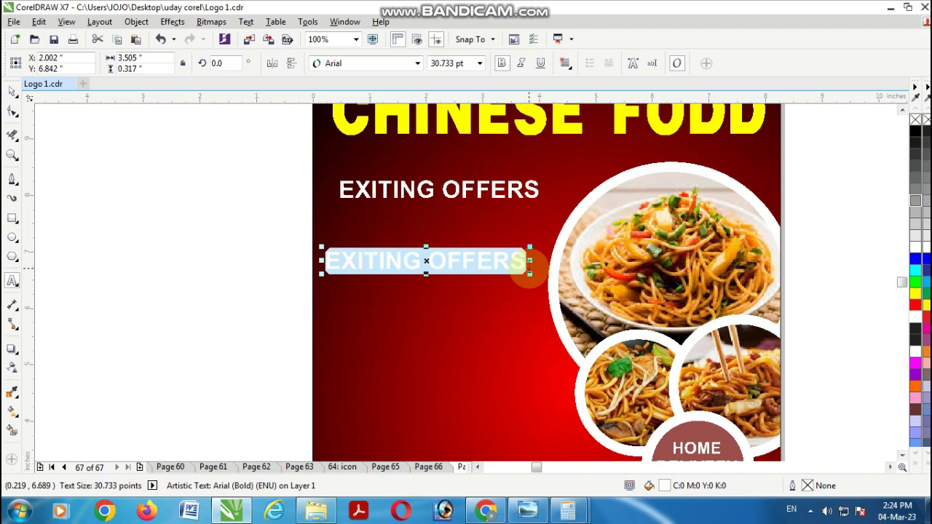
pyautogui.write('5')
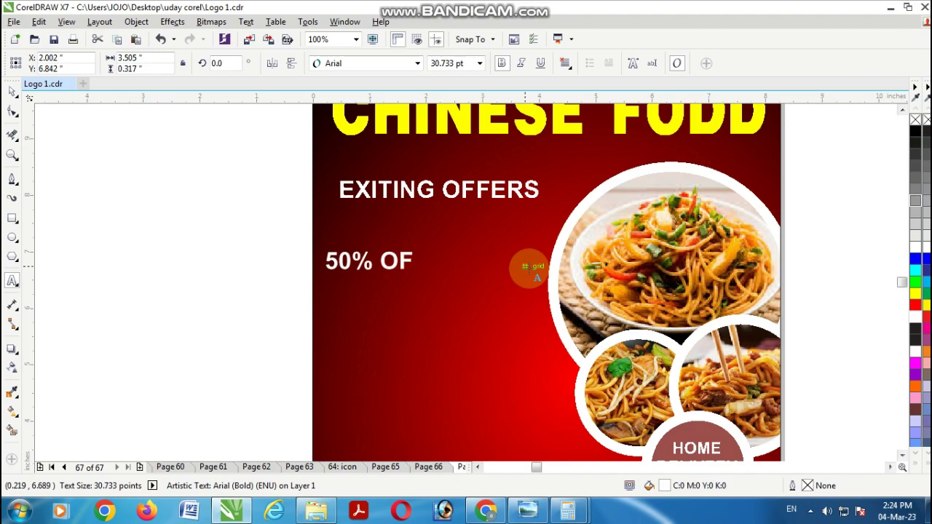
# Step: Colour the whole "50% OFF" text yellow
pyautogui.click(410, 247)
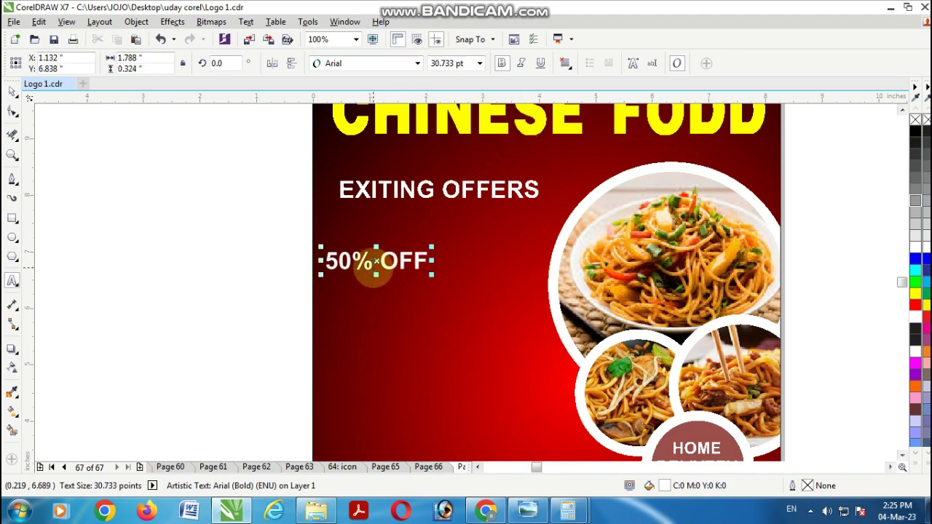
pyautogui.moveTo(427, 261); pyautogui.dragTo(315, 267)
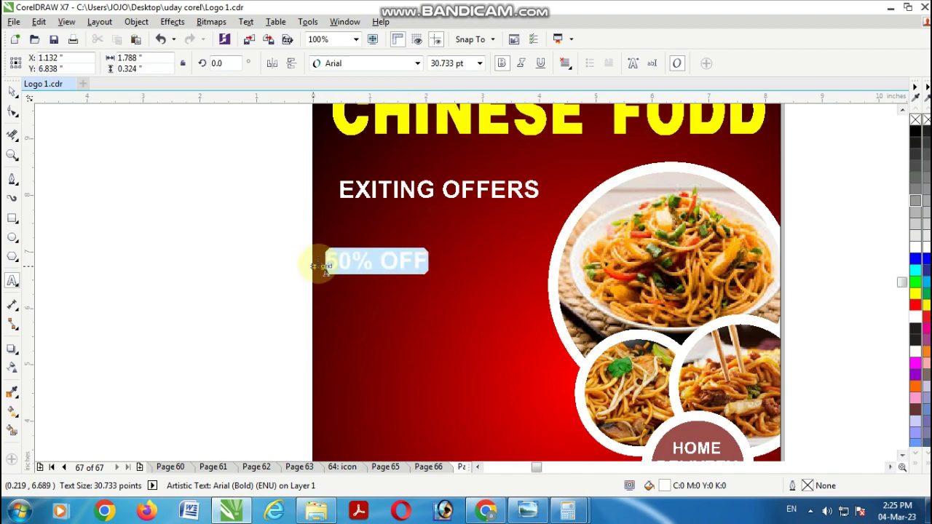
pyautogui.click(915, 293)
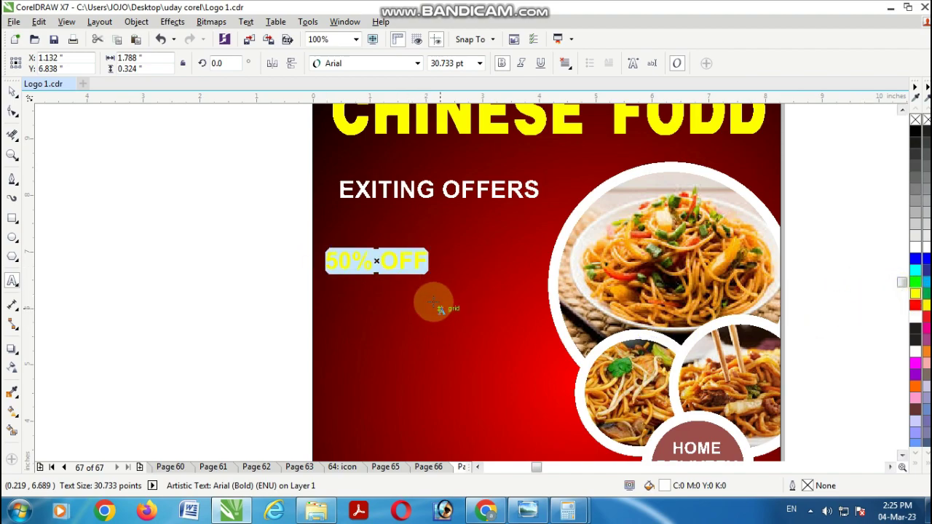
# Step: Set only the number "50" in the "50% OFF" text to 45 pt
pyautogui.click(373, 262)
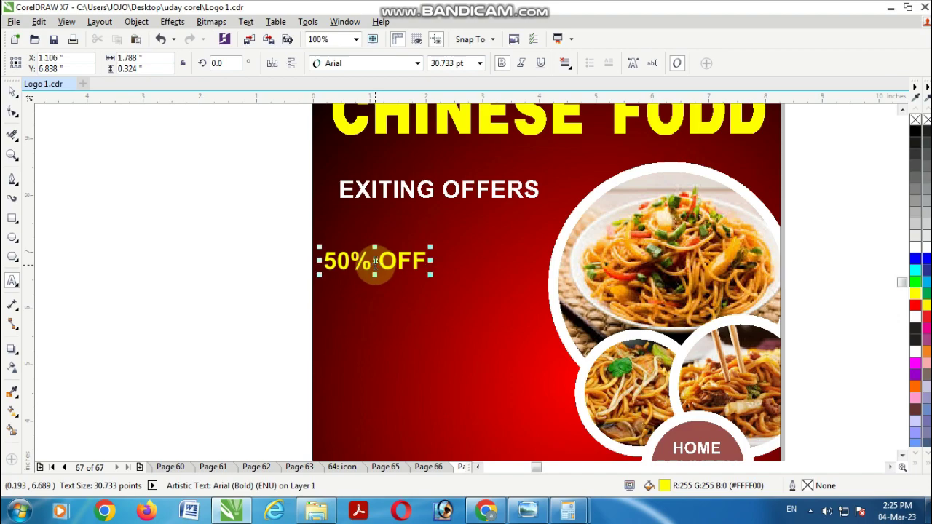
pyautogui.moveTo(373, 262); pyautogui.dragTo(324, 262)
pyautogui.click(369, 279)
pyautogui.click(446, 63)
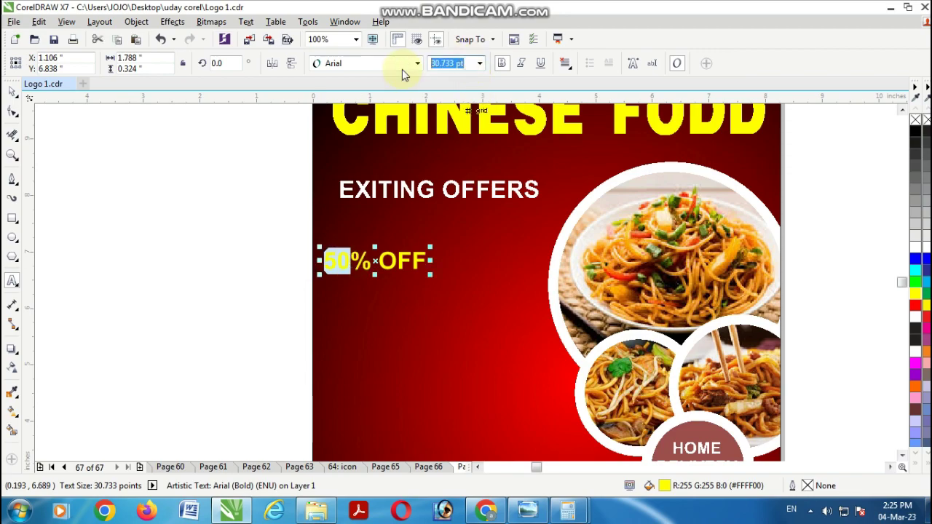
pyautogui.write('45')
pyautogui.press('Return')
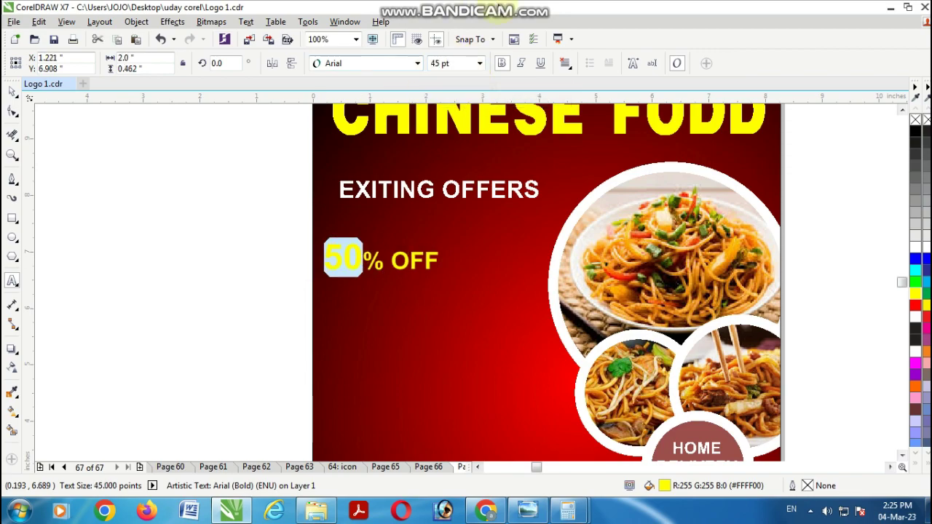
# Step: Enlarge "50% OFF" to about 3.19 inches wide and move it inside the page below "EXITING OFFERS"
pyautogui.click(9, 88)
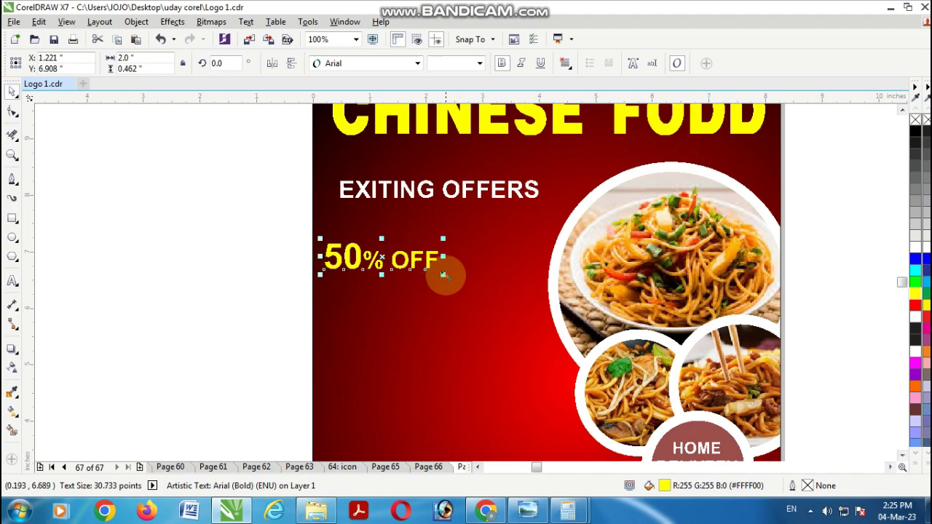
pyautogui.moveTo(443, 275); pyautogui.dragTo(477, 282)
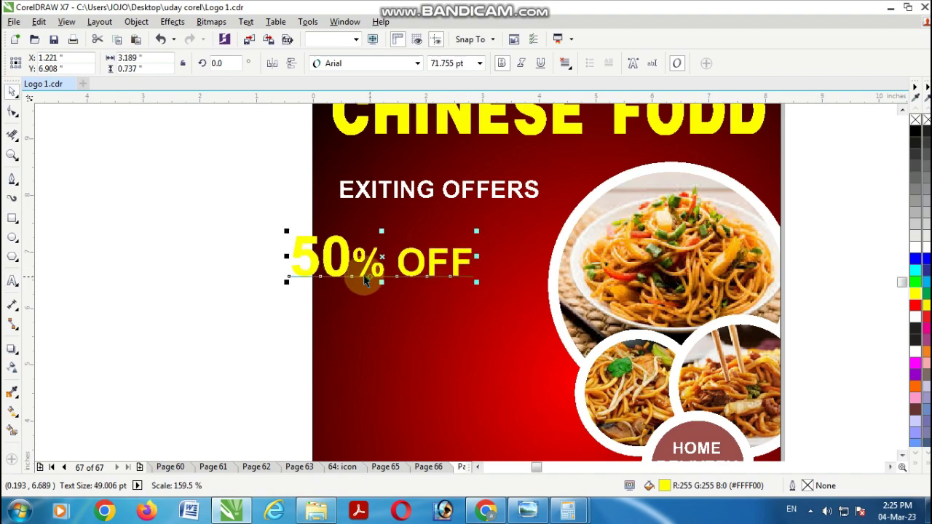
pyautogui.moveTo(379, 263); pyautogui.dragTo(425, 266)
# Step: Duplicate "EXITING OFFERS" to just above "50% OFF" and replace the copy's text with "HOT DEAL"
pyautogui.moveTo(456, 191); pyautogui.dragTo(516, 240)
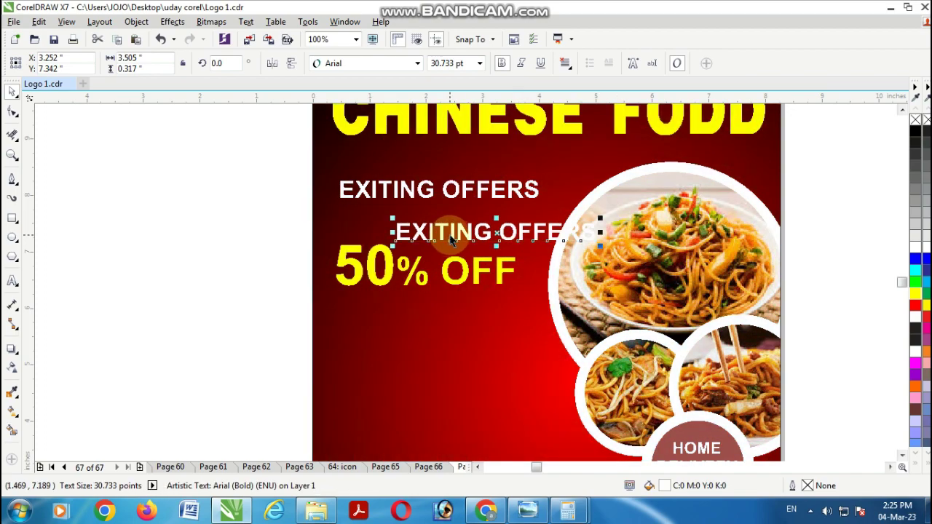
pyautogui.doubleClick(450, 238)
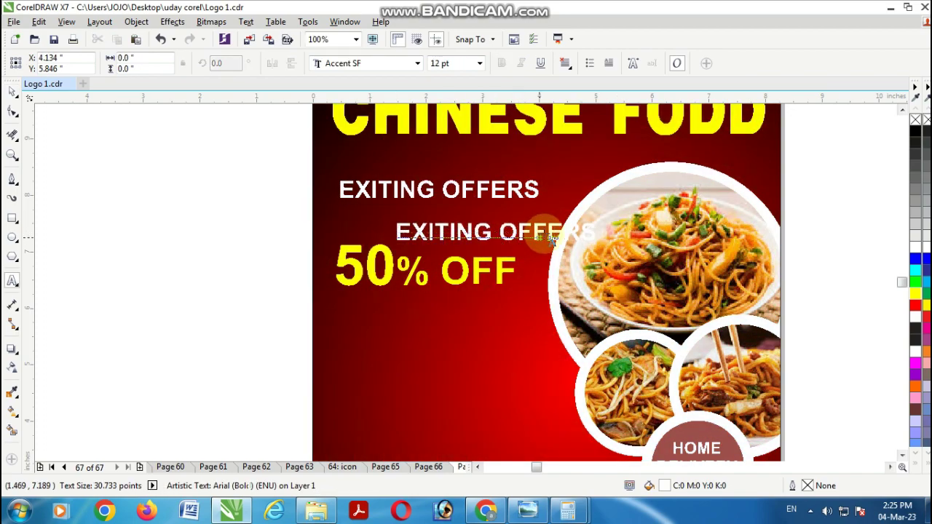
pyautogui.click(402, 235)
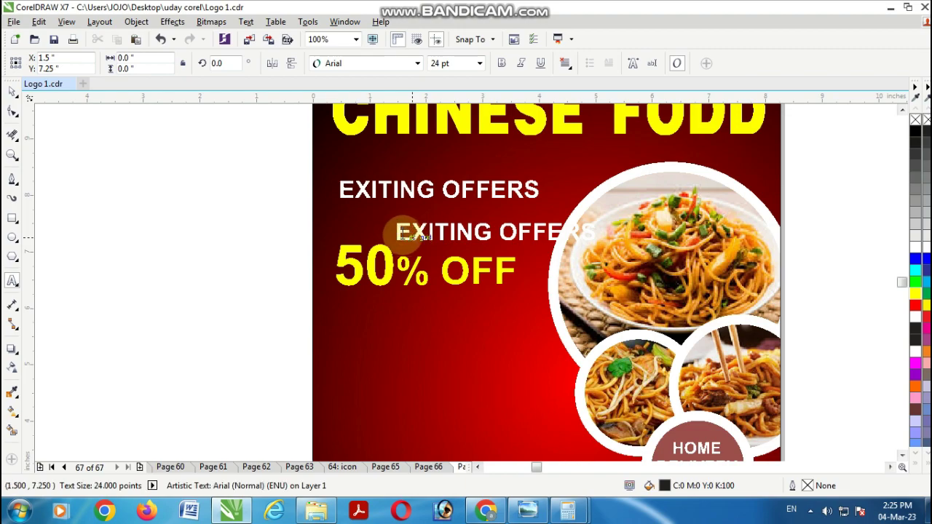
pyautogui.click(12, 280)
pyautogui.click(396, 233)
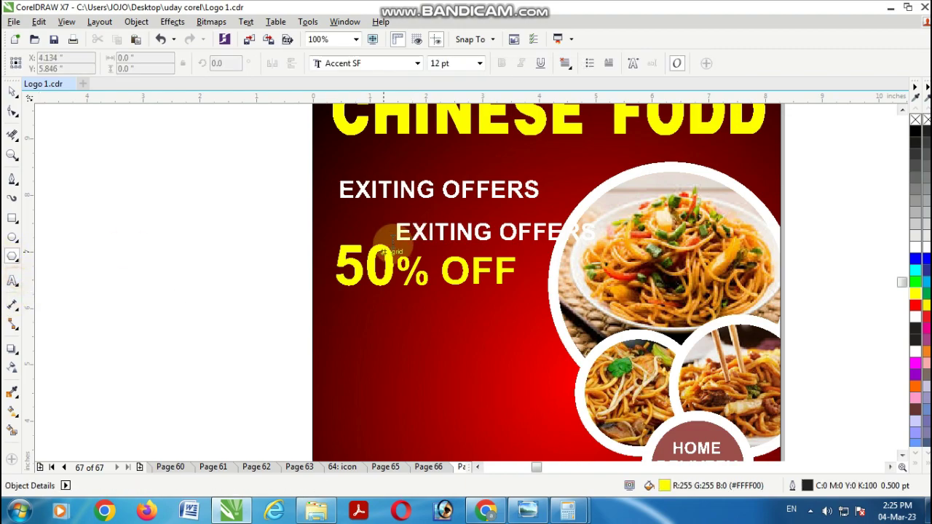
pyautogui.moveTo(396, 233); pyautogui.dragTo(660, 218)
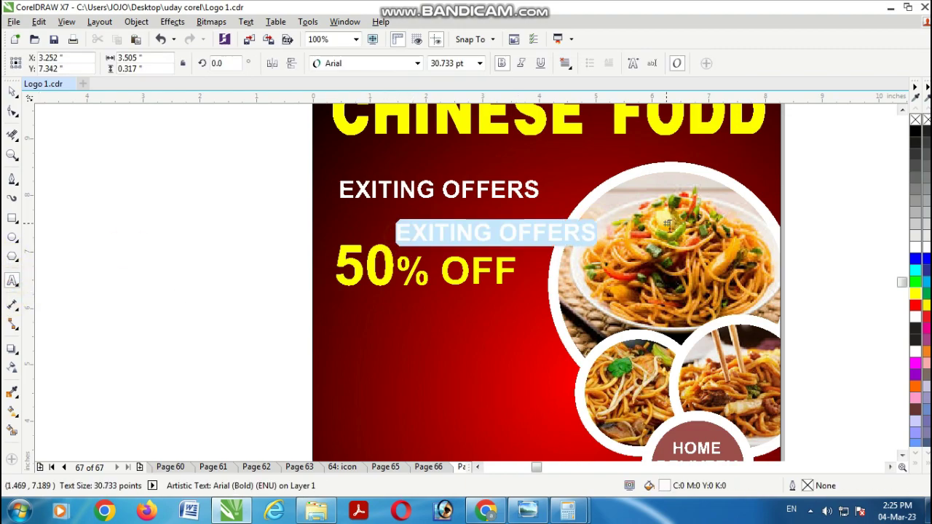
pyautogui.write('HOT DEAL')
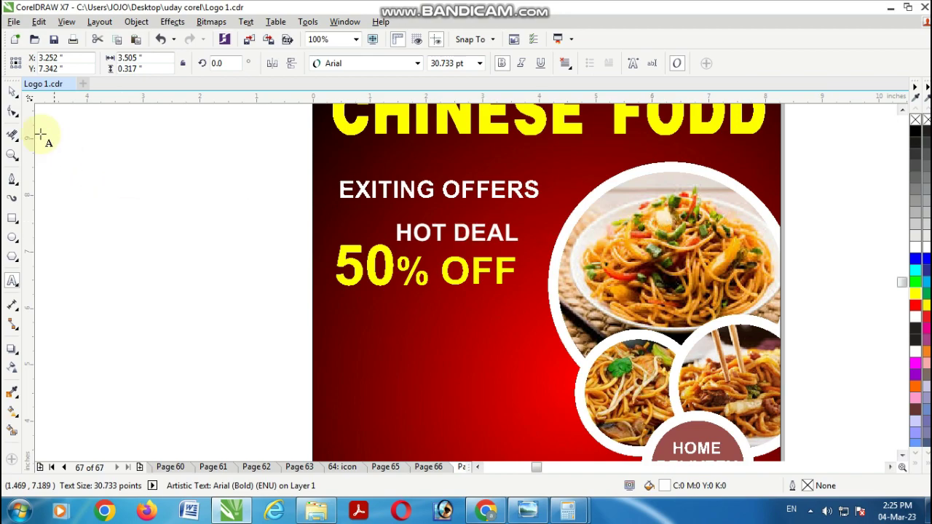
# Step: Set "HOT DEAL" to 25 pt and place it directly above "% OFF"
pyautogui.click(13, 91)
pyautogui.click(417, 233)
pyautogui.click(391, 217)
pyautogui.moveTo(391, 217)
pyautogui.mouseDown()
pyautogui.moveTo(397, 222)
pyautogui.moveTo(391, 217)
pyautogui.mouseUp()
pyautogui.doubleClick(453, 63)
pyautogui.write('25')
pyautogui.press('Return')
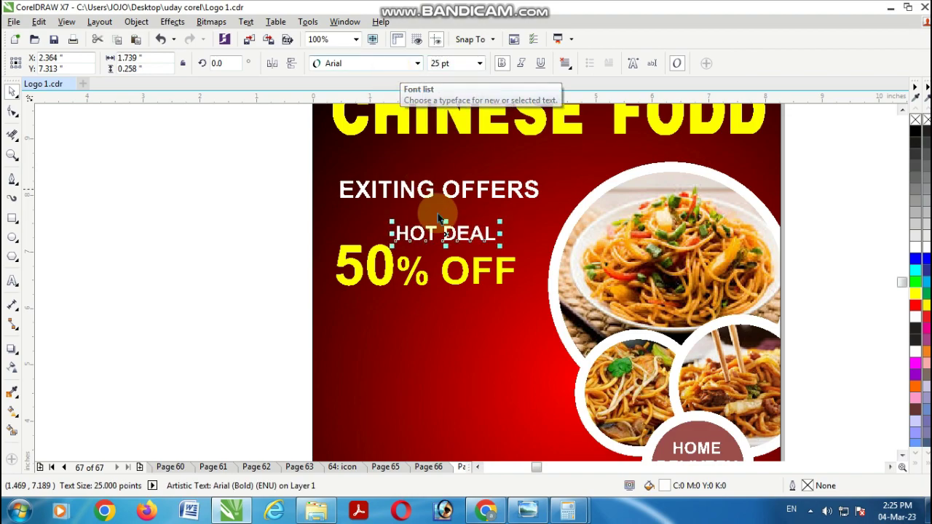
pyautogui.moveTo(445, 232); pyautogui.dragTo(461, 241)
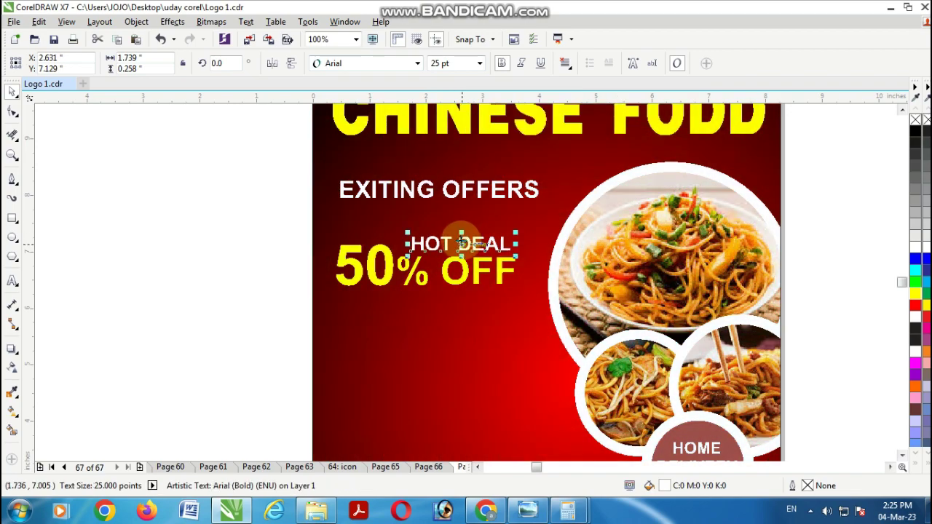
# Step: Set only the number "50" in the "50% OFF" text to 75 pt
pyautogui.doubleClick(393, 270)
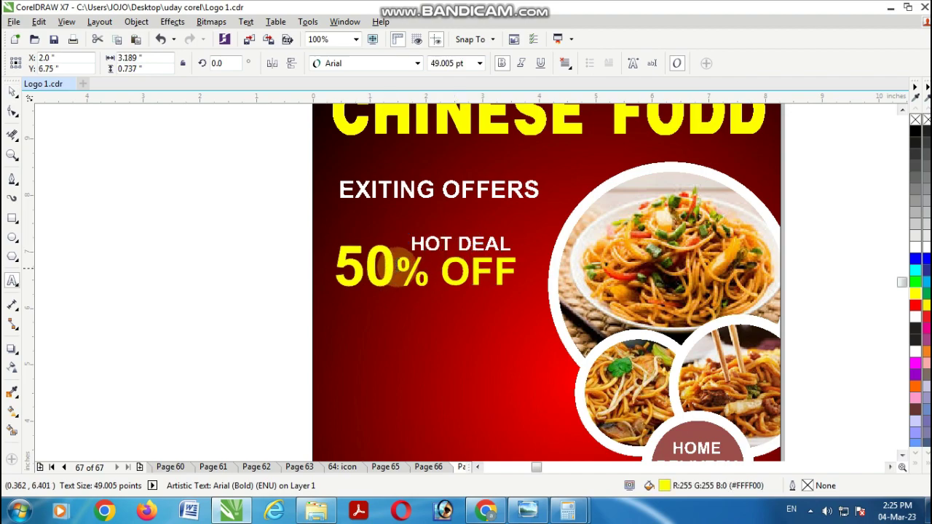
pyautogui.moveTo(393, 271); pyautogui.dragTo(331, 270)
pyautogui.scroll(1, 482, 64)
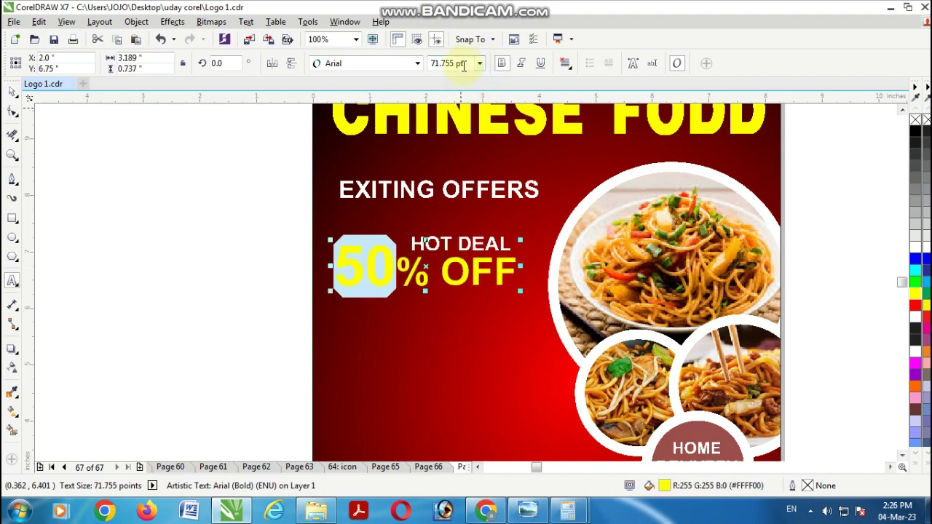
pyautogui.click(456, 64)
pyautogui.write('75')
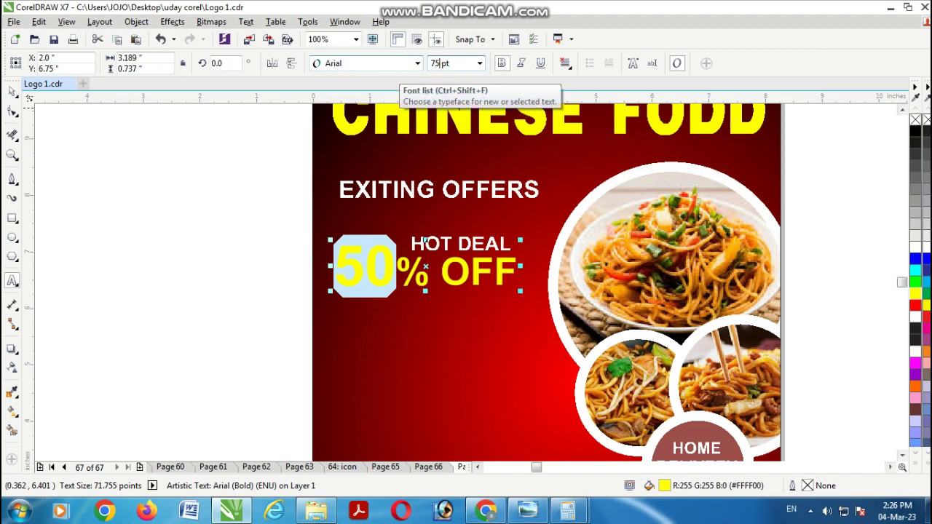
pyautogui.press('Return')
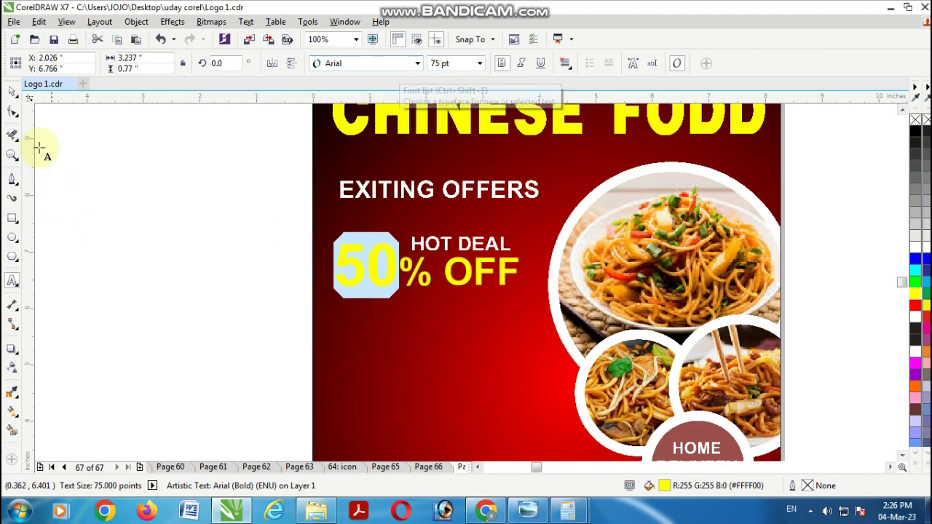
pyautogui.click(9, 88)
pyautogui.click(419, 269)
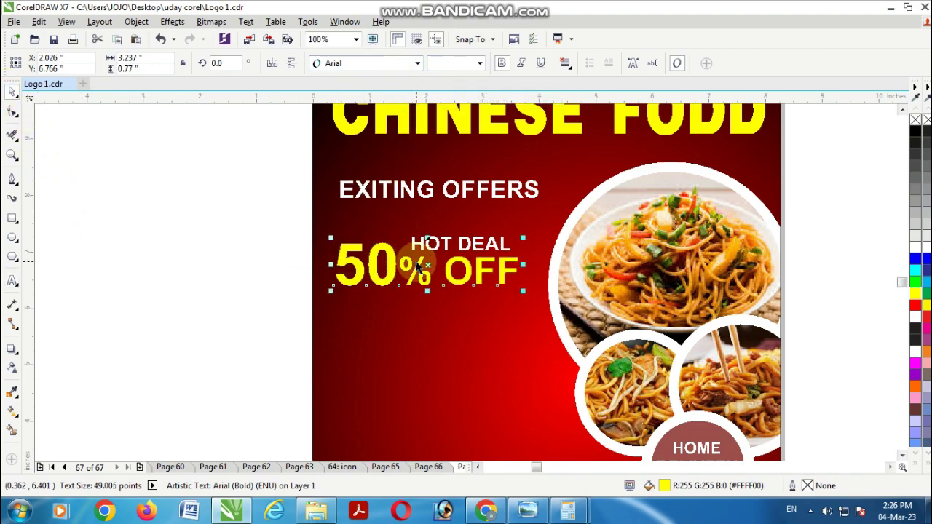
pyautogui.click(241, 281)
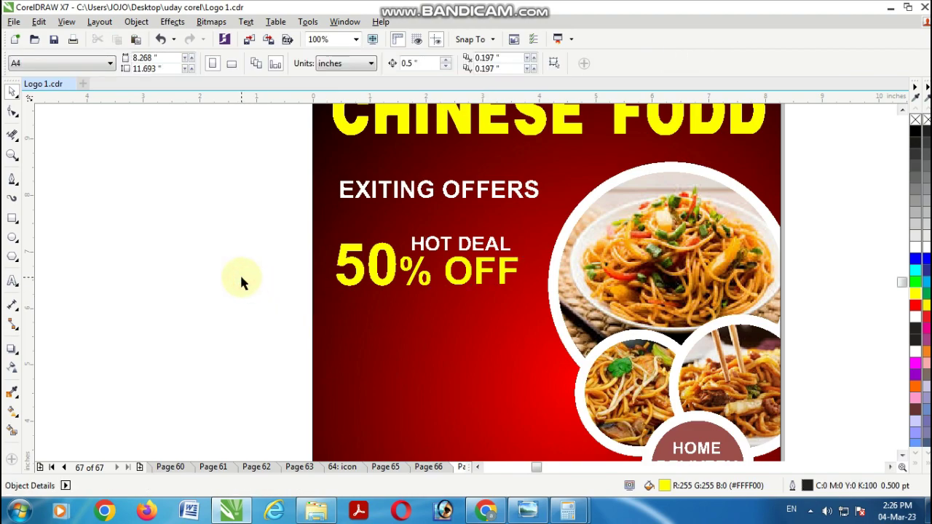
# Step: Move "HOT DEAL" and "50% OFF" up together to sit just below "EXITING OFFERS"
pyautogui.click(469, 250)
pyautogui.keyDown('shift'); pyautogui.click(469, 270); pyautogui.keyUp('shift')
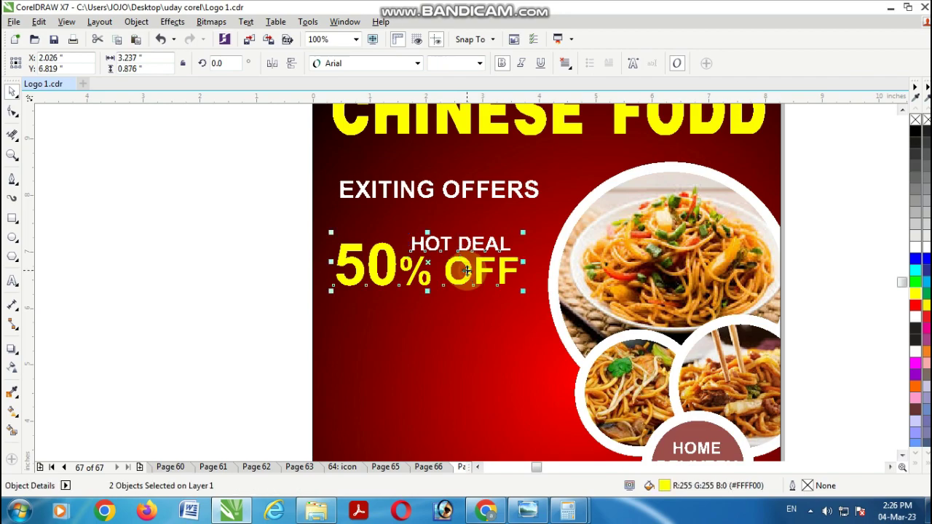
pyautogui.press('Up')
pyautogui.press('Up')
pyautogui.press('Up')
pyautogui.press('Up')
pyautogui.press('Up')
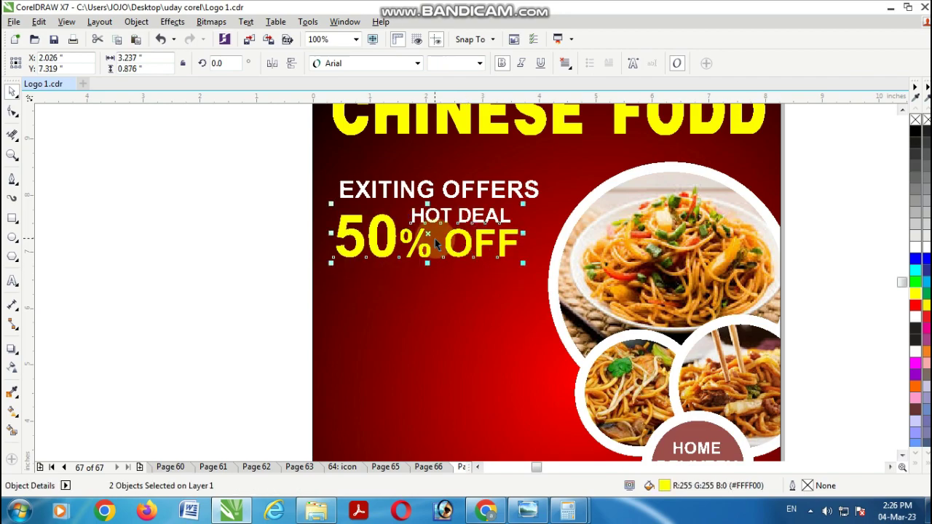
pyautogui.moveTo(428, 235); pyautogui.dragTo(427, 243)
pyautogui.click(253, 258)
pyautogui.scroll(-2, 253, 258)
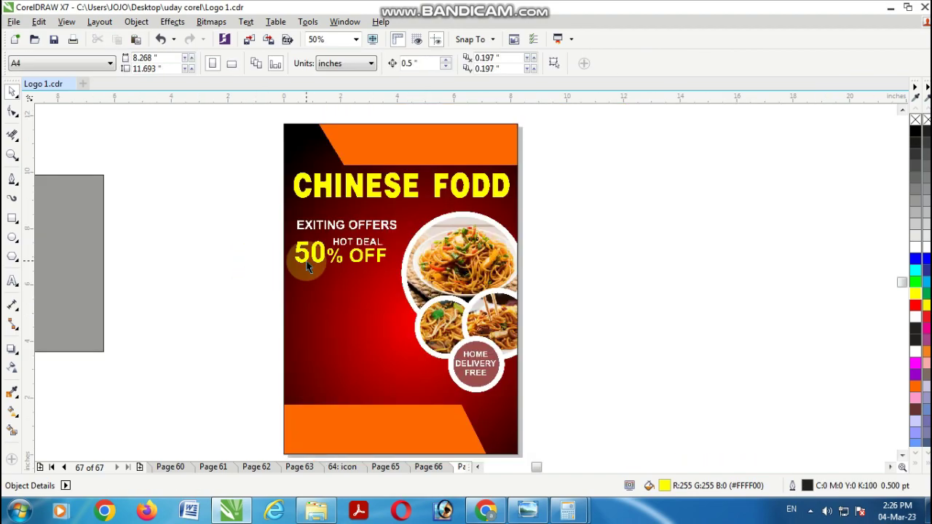
# Step: Duplicate "EXITING OFFERS" below "50% OFF" and replace the copy's text with "ON ALL FAST FOOD ITEMS"
pyautogui.click(358, 228)
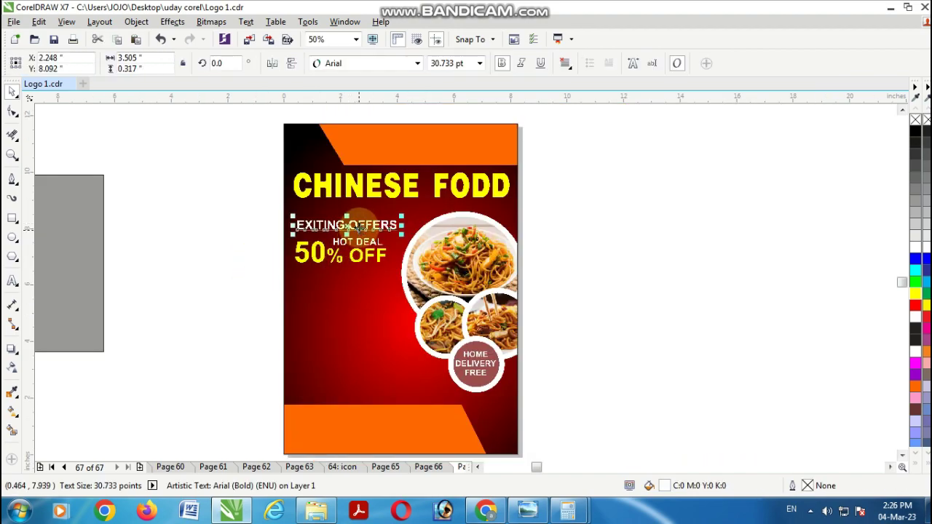
pyautogui.moveTo(359, 228); pyautogui.dragTo(360, 285)
pyautogui.rightClick(360, 285)
pyautogui.click(211, 276)
pyautogui.doubleClick(338, 284)
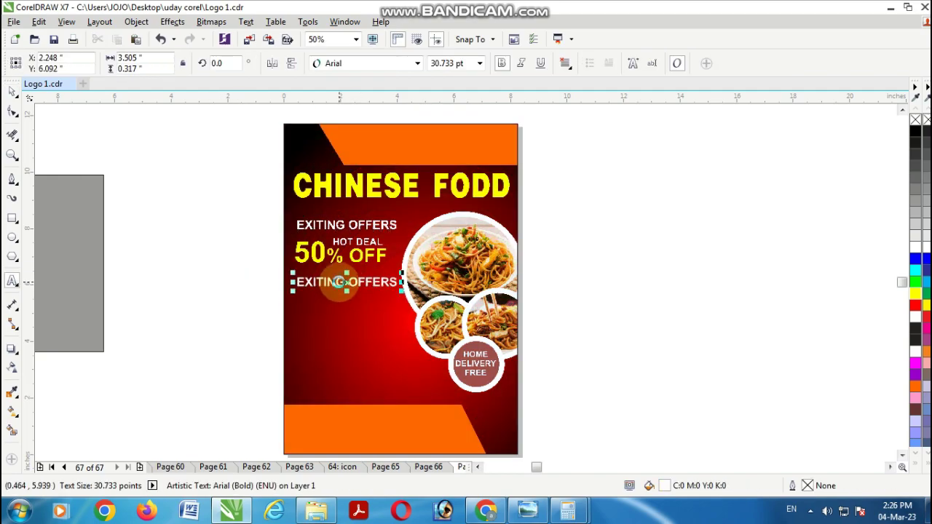
pyautogui.scroll(2, 340, 283)
pyautogui.moveTo(254, 282); pyautogui.dragTo(455, 288)
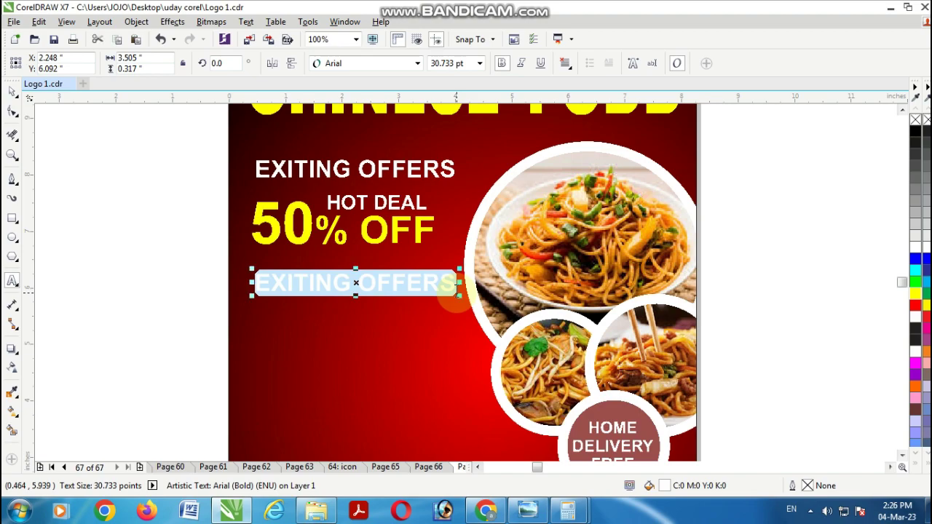
pyautogui.write('ON ALL FAST FOOD ITE')
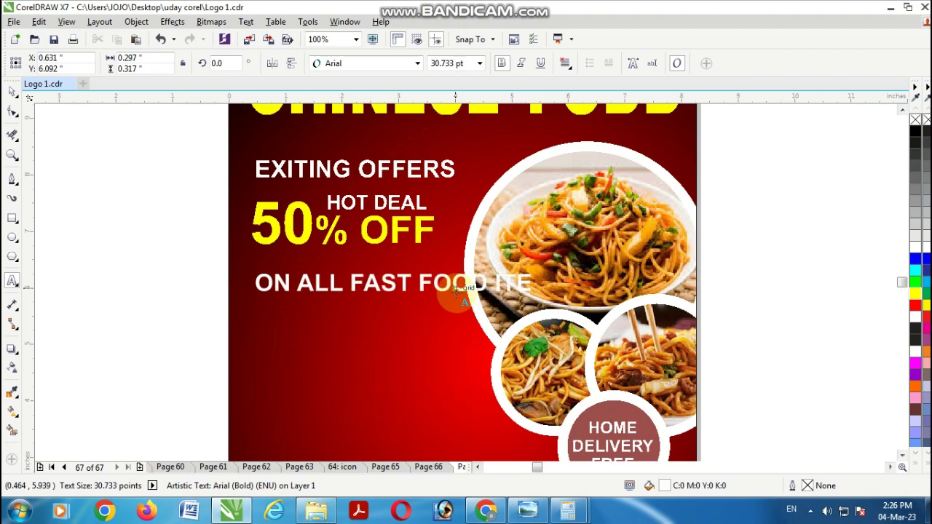
pyautogui.write('MS')
pyautogui.click(10, 91)
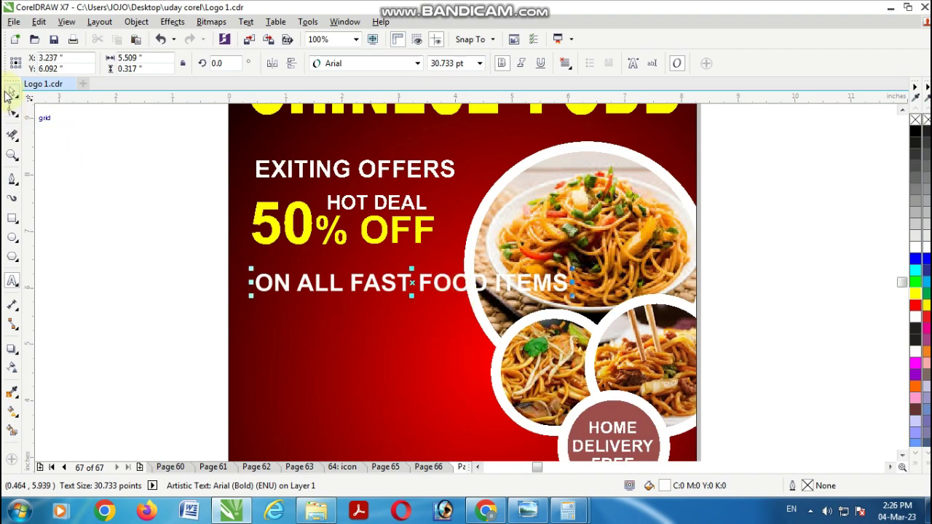
# Step: Set "ON ALL FAST FOOD ITEMS" to 20 pt and place it directly below "50% OFF"
pyautogui.moveTo(455, 62); pyautogui.dragTo(428, 66)
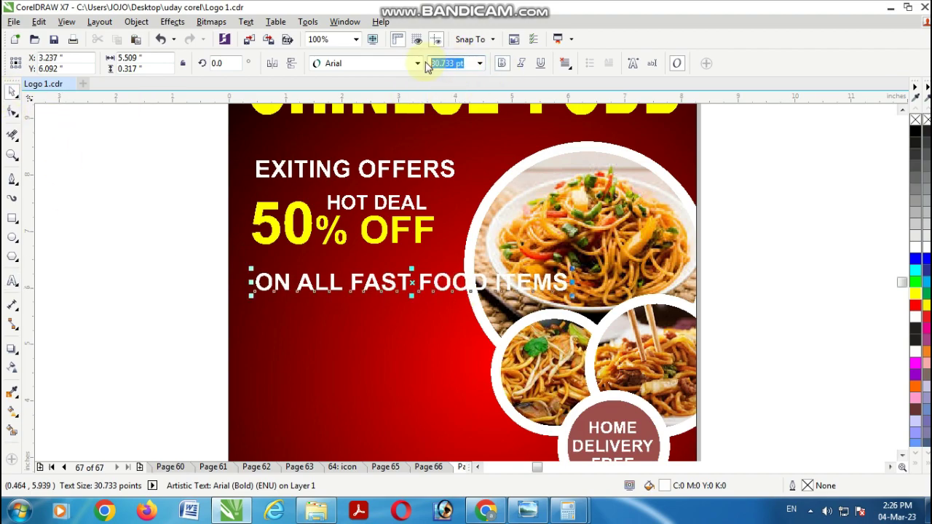
pyautogui.write('22')
pyautogui.press('Return')
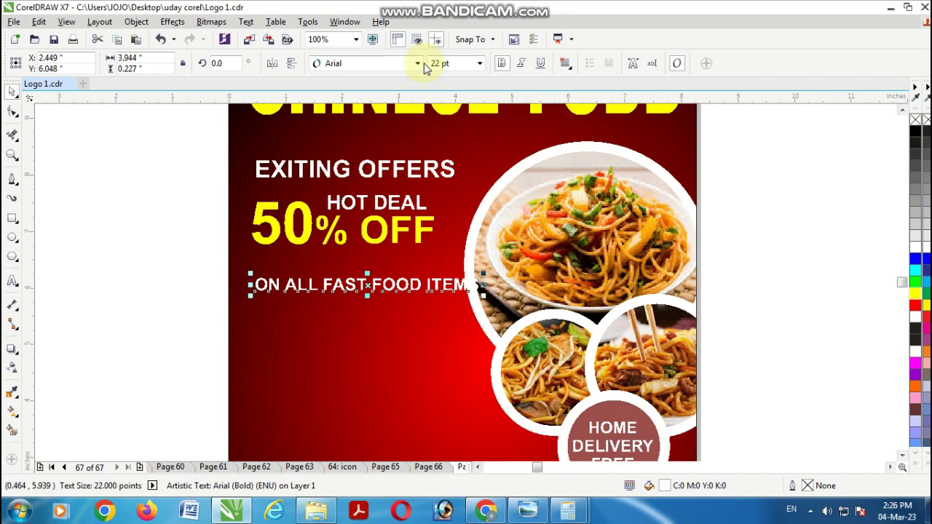
pyautogui.moveTo(453, 66); pyautogui.dragTo(399, 73)
pyautogui.write('20')
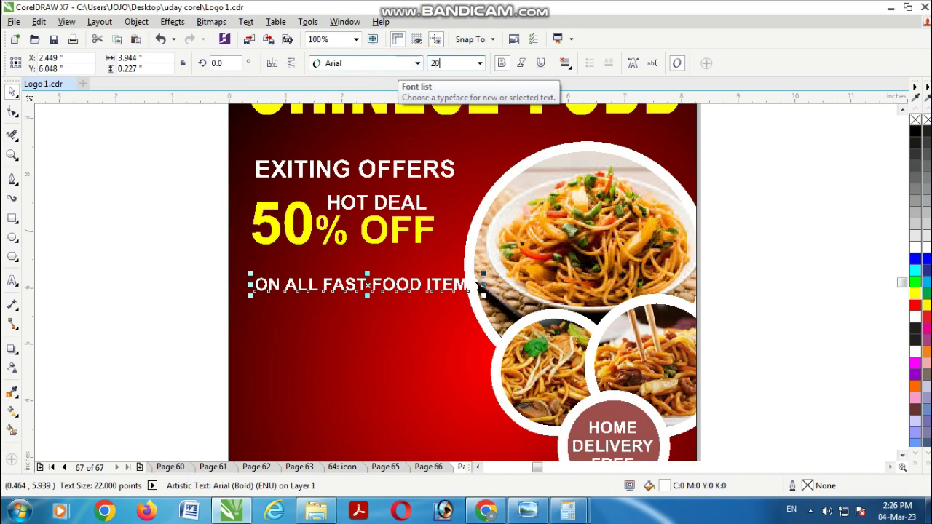
pyautogui.press('Return')
pyautogui.click(357, 286)
pyautogui.moveTo(357, 286); pyautogui.dragTo(352, 268)
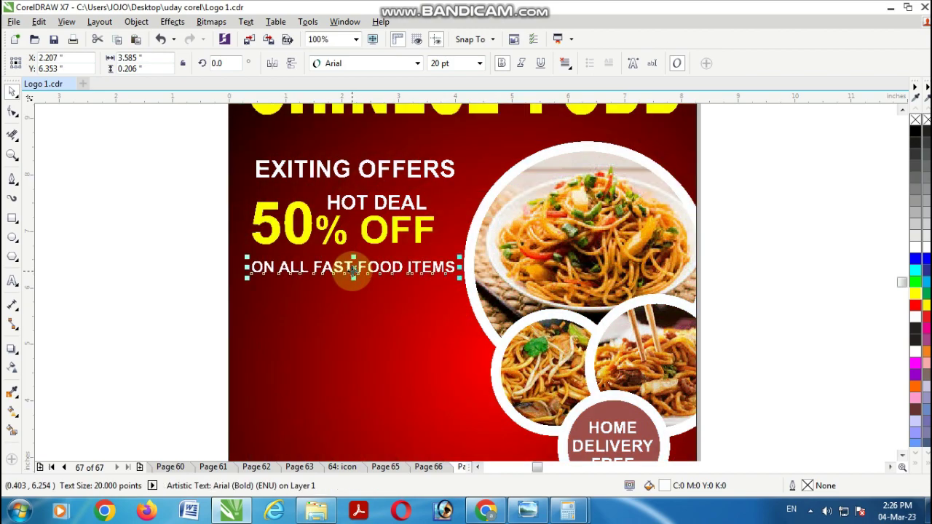
pyautogui.click(779, 329)
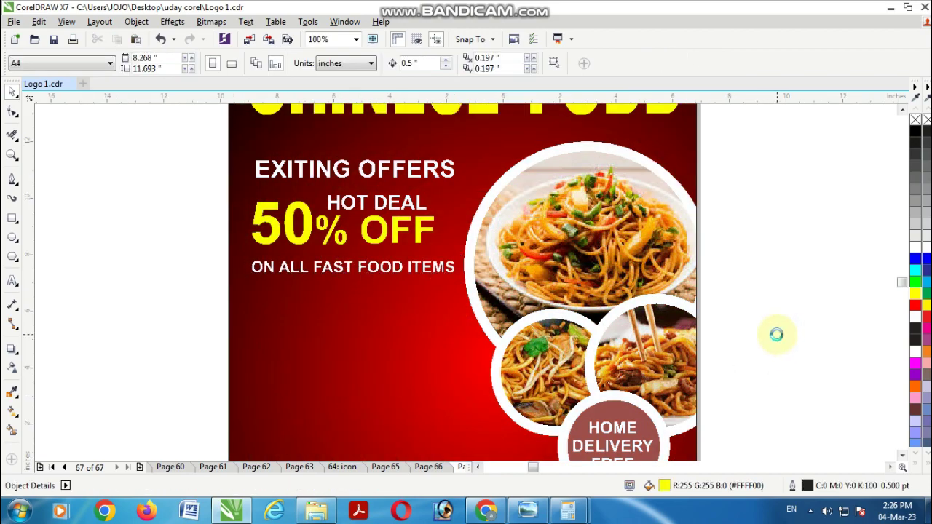
# Step: Move "HOT DEAL", "50% OFF", "ON ALL FAST FOOD ITEMS" and "EXITING OFFERS" down 0.5 inch on the poster
pyautogui.scroll(-1, 776, 331)
pyautogui.click(901, 455)
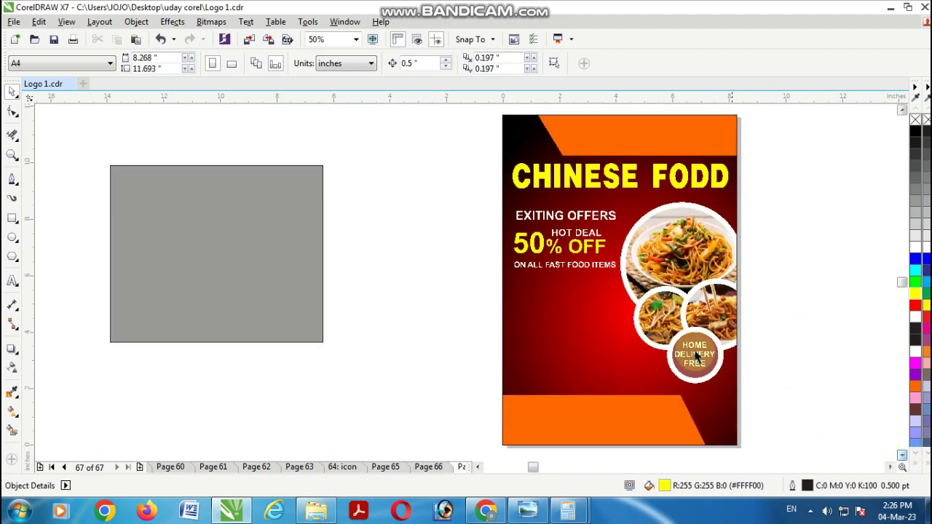
pyautogui.moveTo(463, 221); pyautogui.dragTo(619, 284)
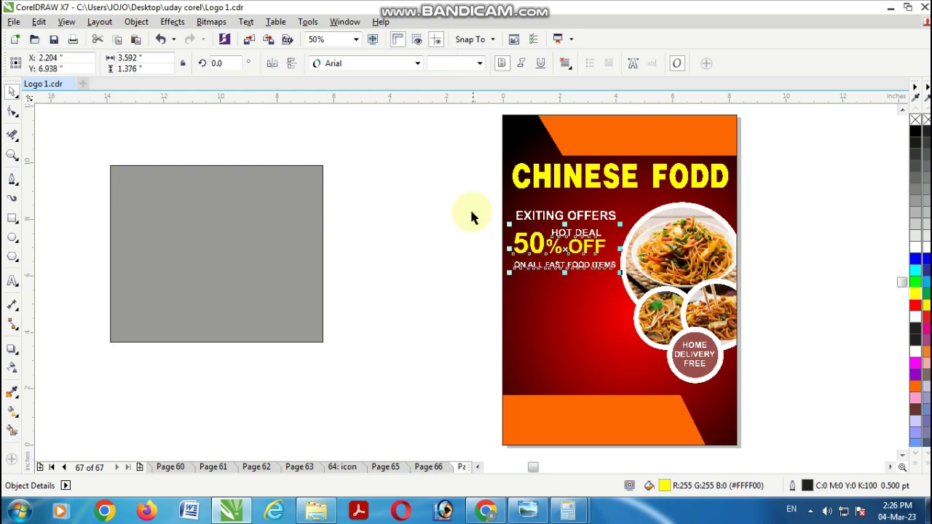
pyautogui.press('Down')
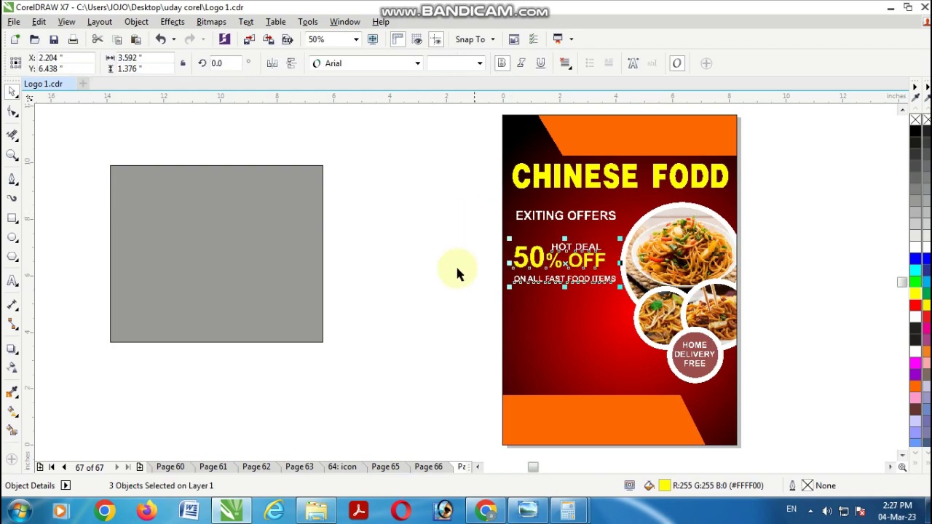
pyautogui.click(583, 216)
pyautogui.press('Down')
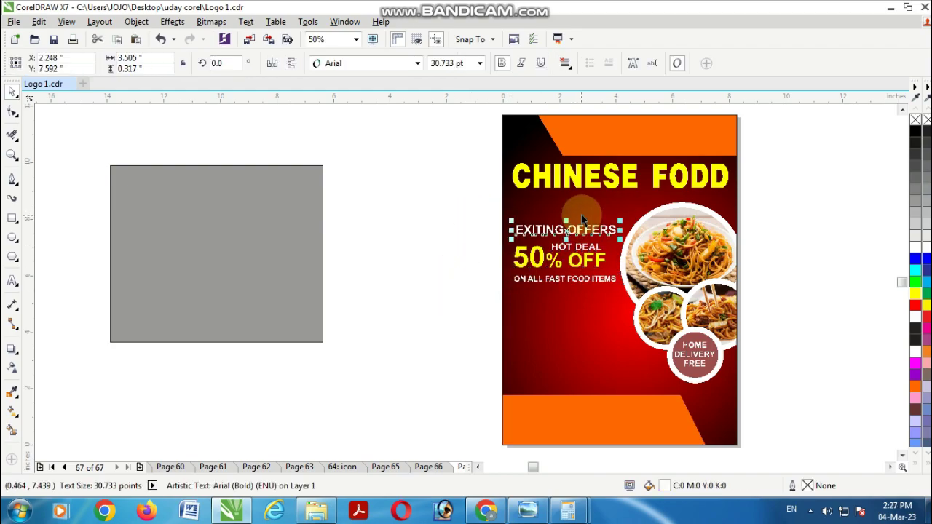
pyautogui.click(311, 277)
pyautogui.click(394, 328)
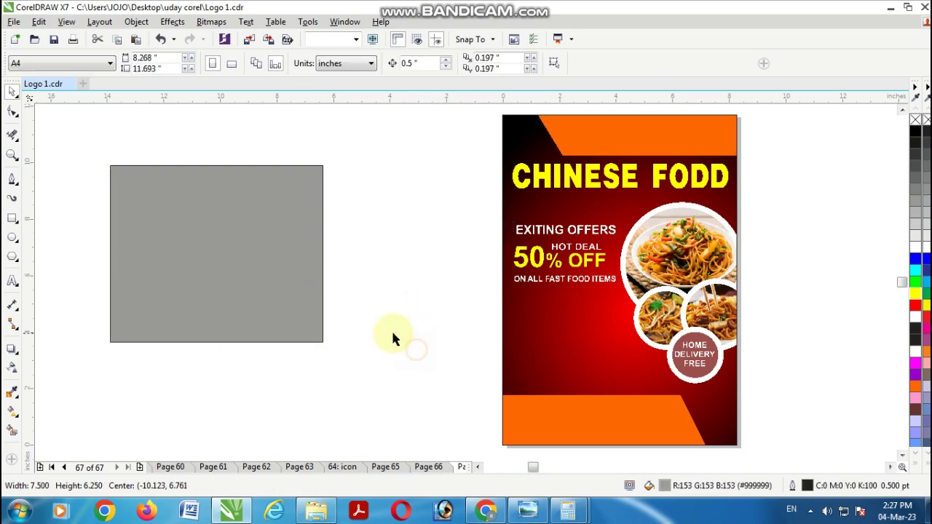
# Step: Duplicate "EXITING OFFERS" to below "ON ALL FAST FOOD ITEMS" and replace the copy's text with "ABOUT OUR COMPANY"
pyautogui.moveTo(572, 229); pyautogui.dragTo(572, 322)
pyautogui.rightClick(572, 322)
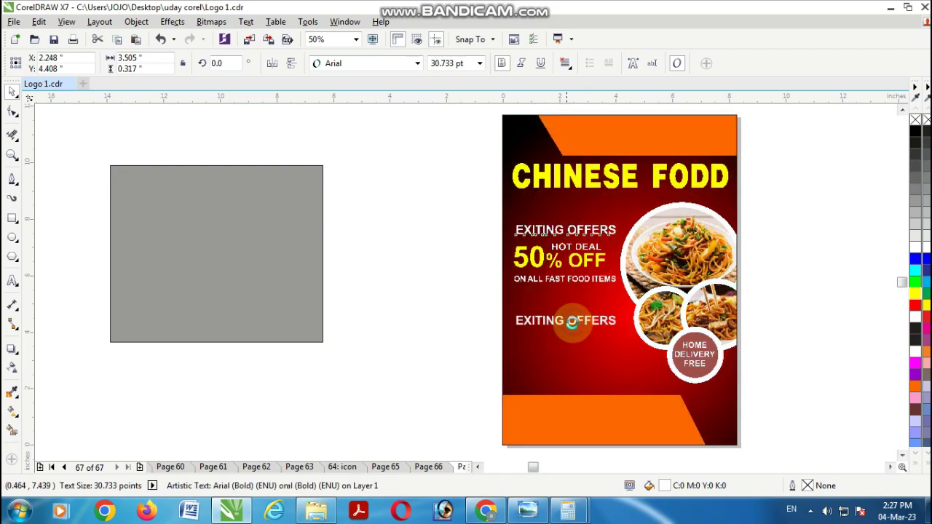
pyautogui.click(427, 311)
pyautogui.doubleClick(554, 320)
pyautogui.scroll(1, 555, 321)
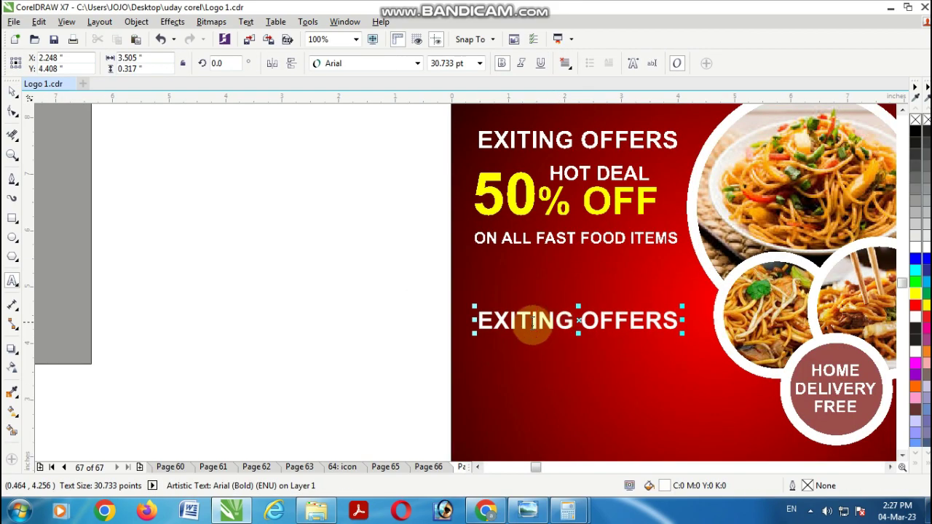
pyautogui.moveTo(481, 321); pyautogui.dragTo(676, 324)
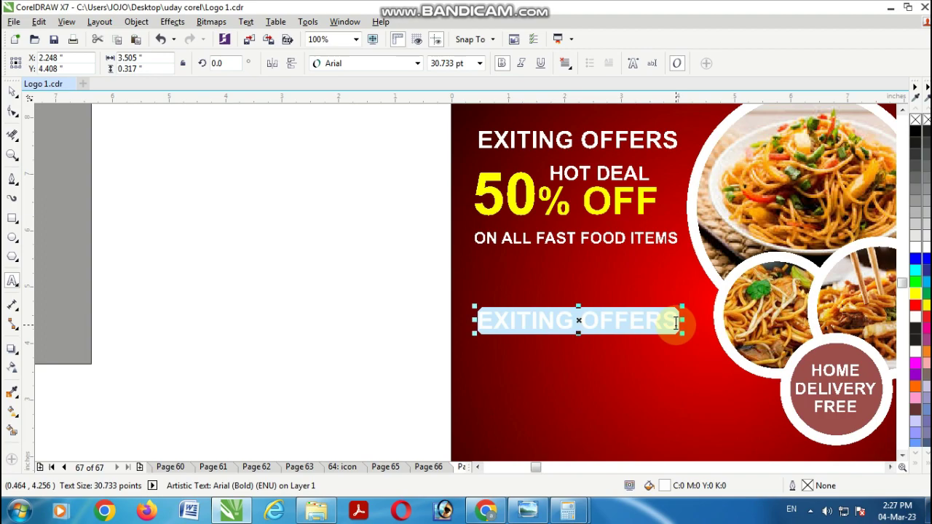
pyautogui.write('ABOUT OUR COMPANY')
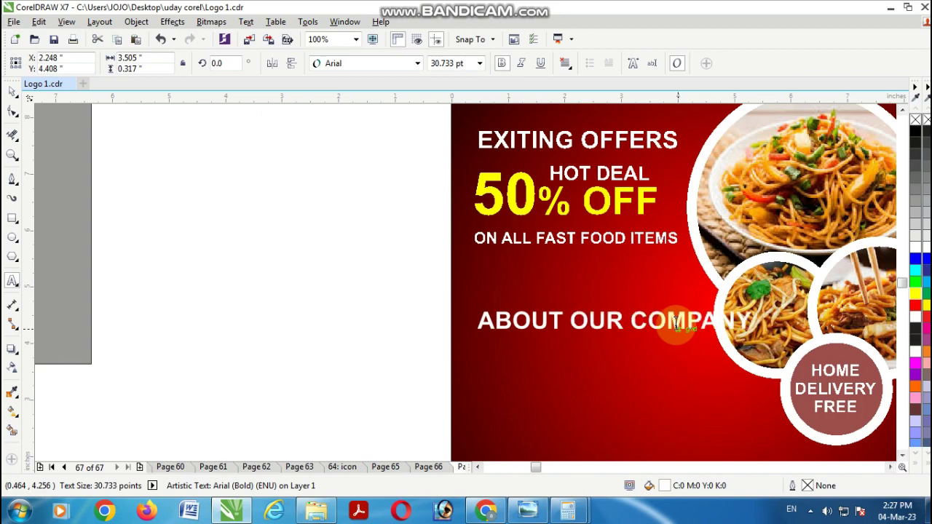
pyautogui.click(676, 328)
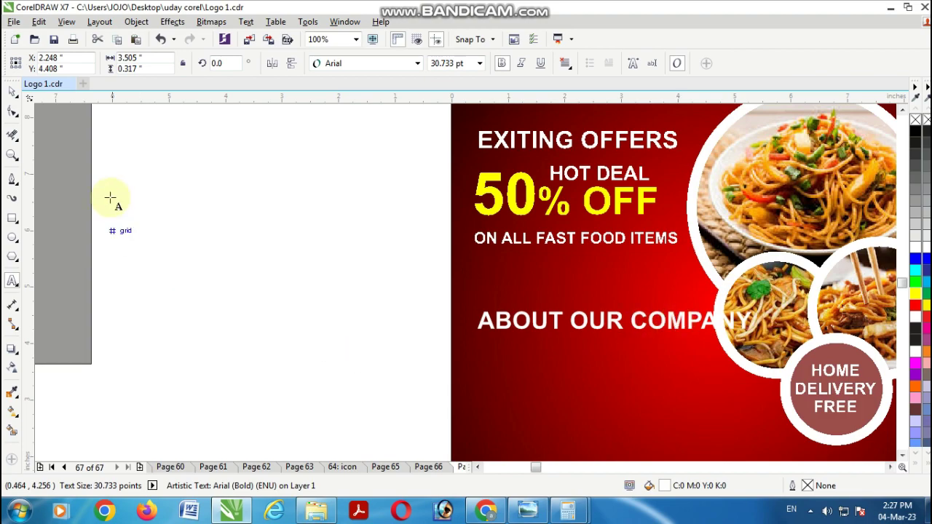
# Step: Set "ABOUT OUR COMPANY" to 25 pt and move it slightly lower on the page
pyautogui.click(14, 93)
pyautogui.moveTo(463, 63); pyautogui.dragTo(419, 64)
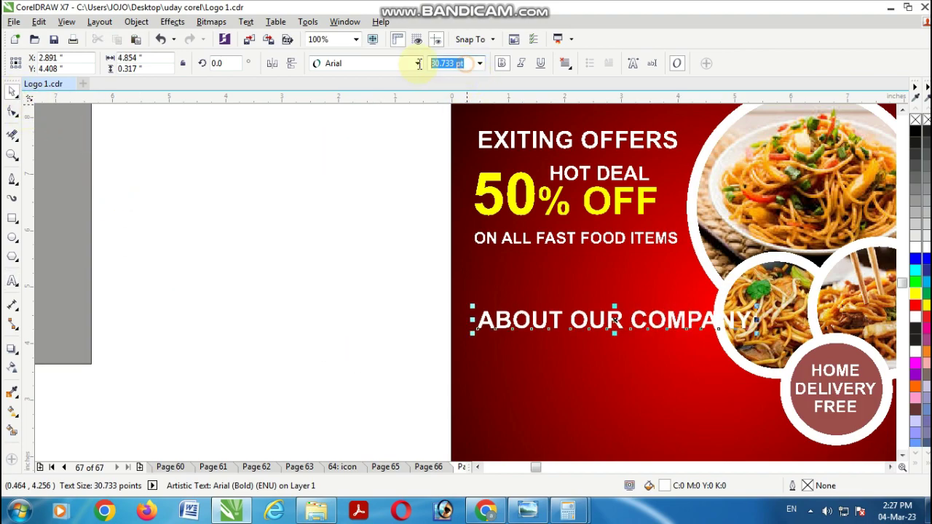
pyautogui.write('25')
pyautogui.press('Return')
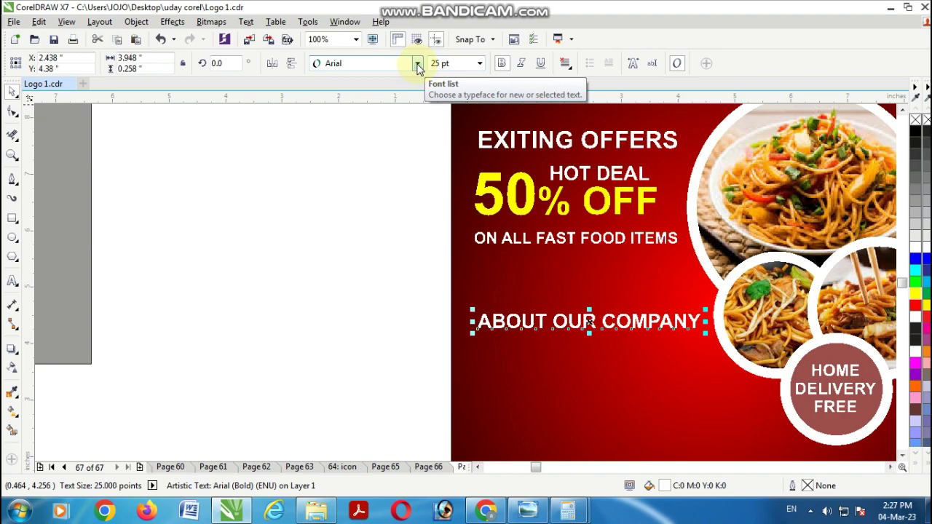
pyautogui.scroll(-1, 560, 359)
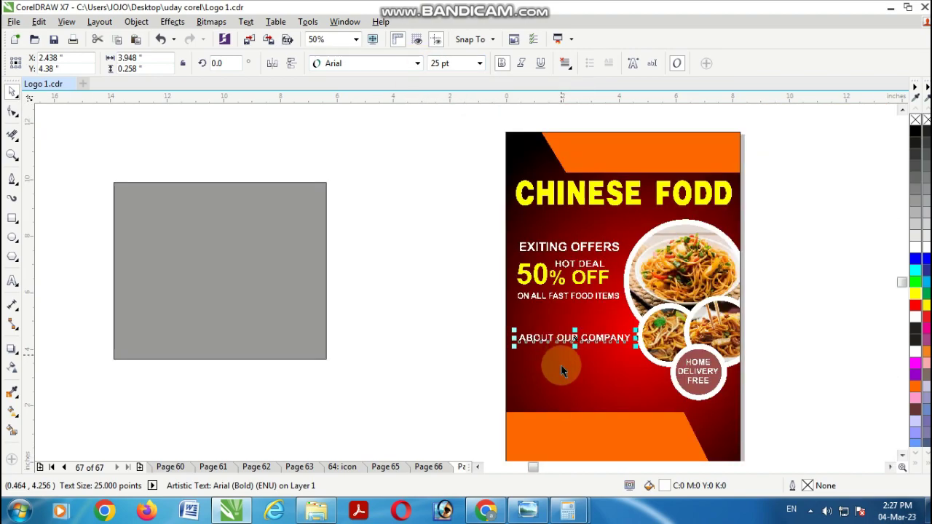
pyautogui.moveTo(574, 342); pyautogui.dragTo(573, 349)
# Step: Move "ON ALL FAST FOOD ITEMS", "EXITING OFFERS", "HOT DEAL" and "50% OFF" down about 0.5 inch towards "ABOUT OUR COMPANY"
pyautogui.click(568, 296)
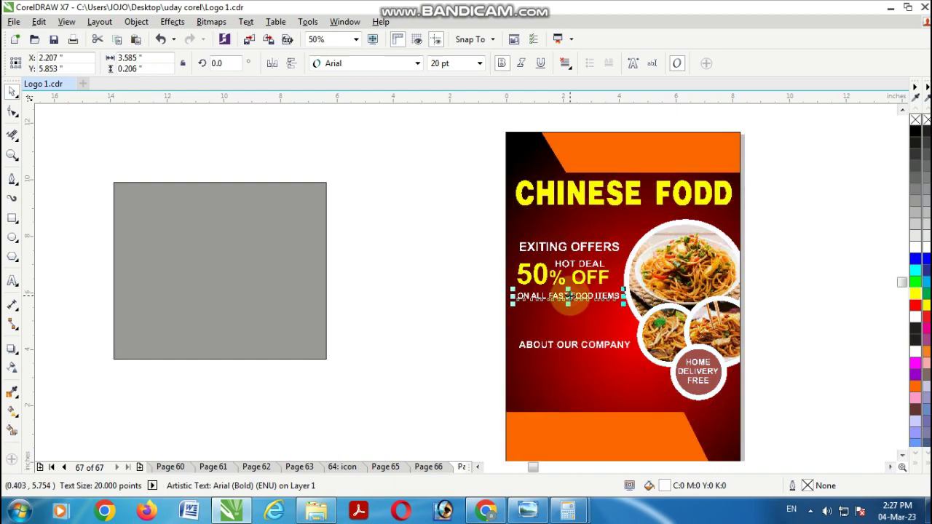
pyautogui.moveTo(568, 296); pyautogui.dragTo(568, 310)
pyautogui.moveTo(471, 256); pyautogui.dragTo(629, 293)
pyautogui.moveTo(474, 223); pyautogui.dragTo(628, 299)
pyautogui.moveTo(566, 264); pyautogui.dragTo(566, 279)
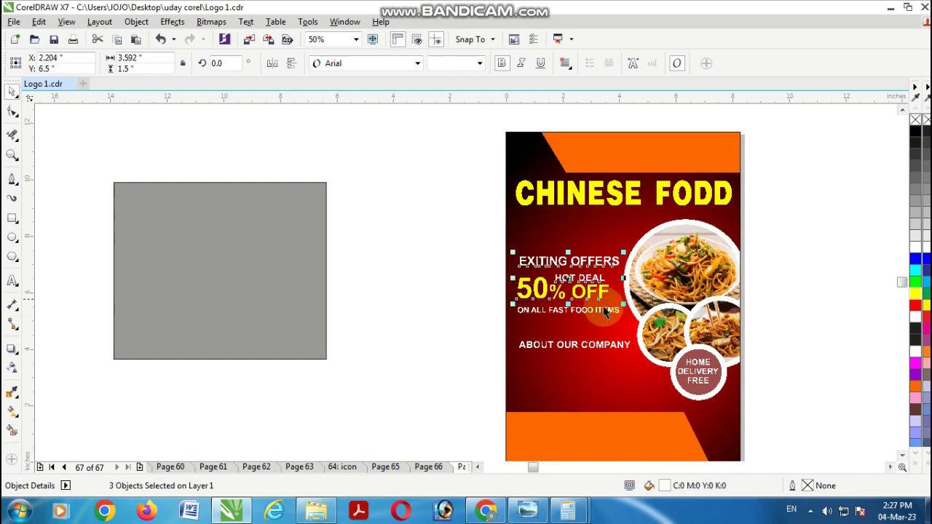
# Step: Move only "EXITING OFFERS" up 0.5 inch, away from "HOT DEAL"
pyautogui.click(372, 335)
pyautogui.click(562, 260)
pyautogui.press('Up')
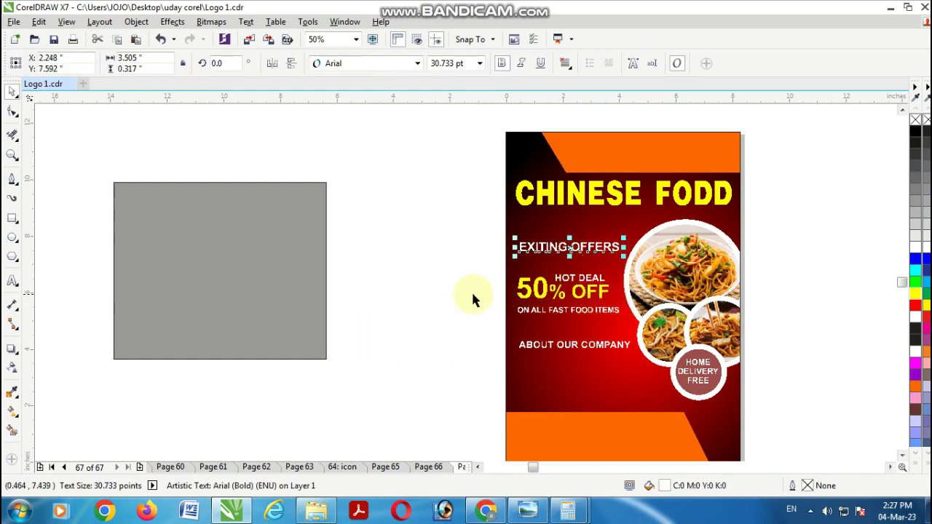
# Step: Underline the "ABOUT OUR COMPANY" heading
pyautogui.click(472, 297)
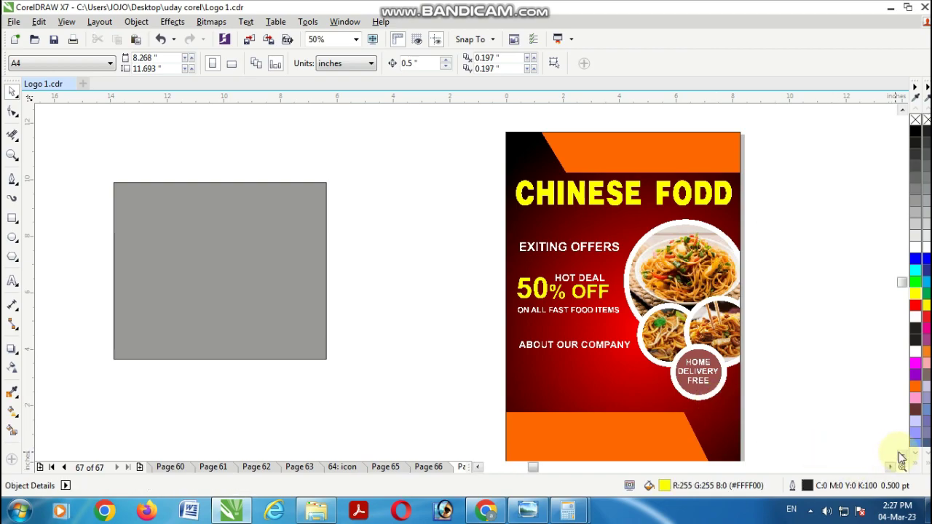
pyautogui.click(902, 455)
pyautogui.click(901, 455)
pyautogui.scroll(1, 623, 306)
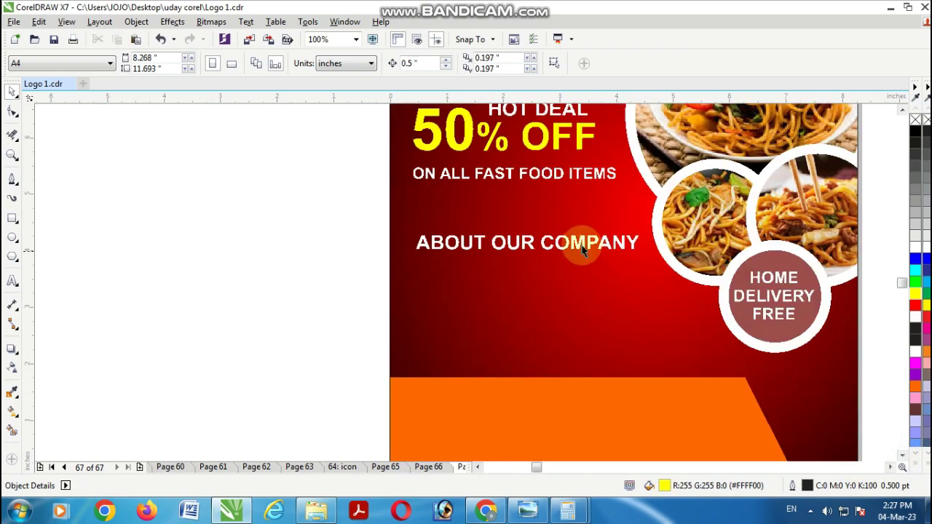
pyautogui.click(586, 247)
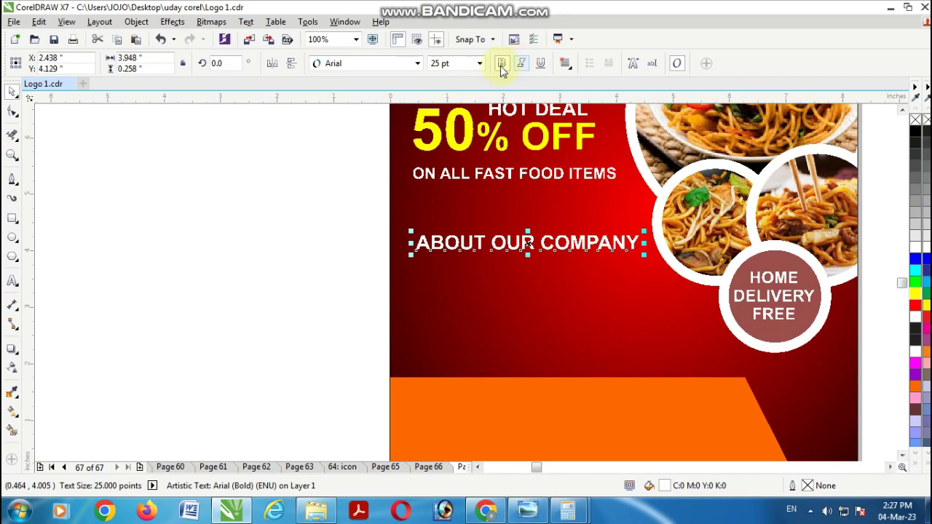
pyautogui.click(540, 65)
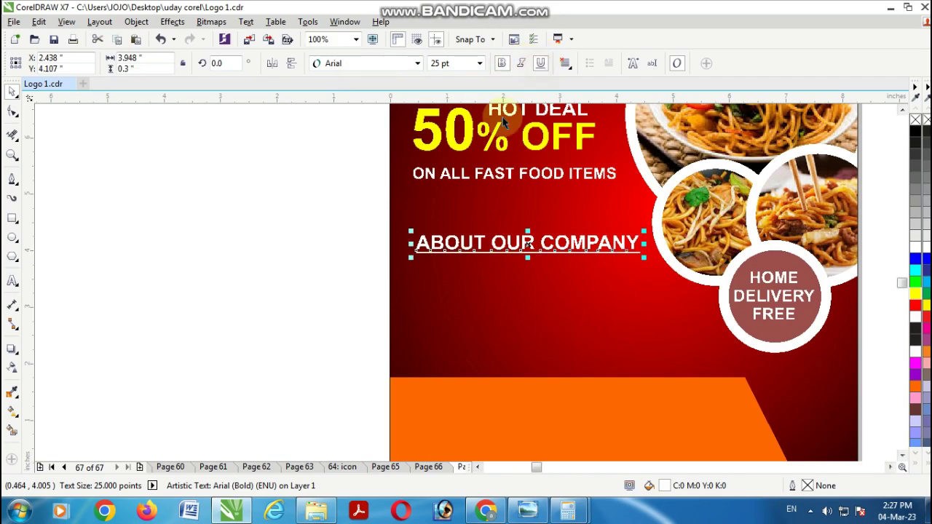
pyautogui.click(289, 284)
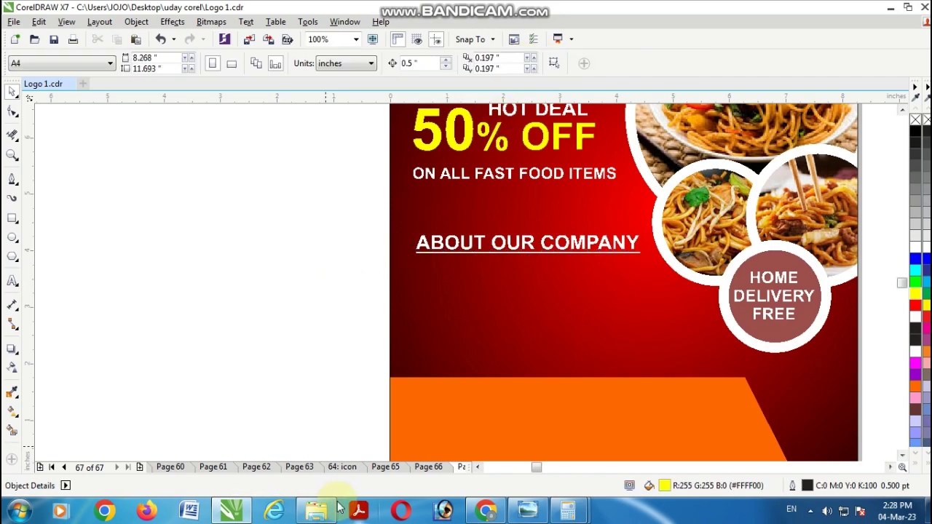
# Step: Copy the Lorem Ipsum paragraph from page "64: icon" onto page 67 and move it down to the "ABOUT OUR COMPANY" heading
pyautogui.click(341, 467)
pyautogui.click(505, 136)
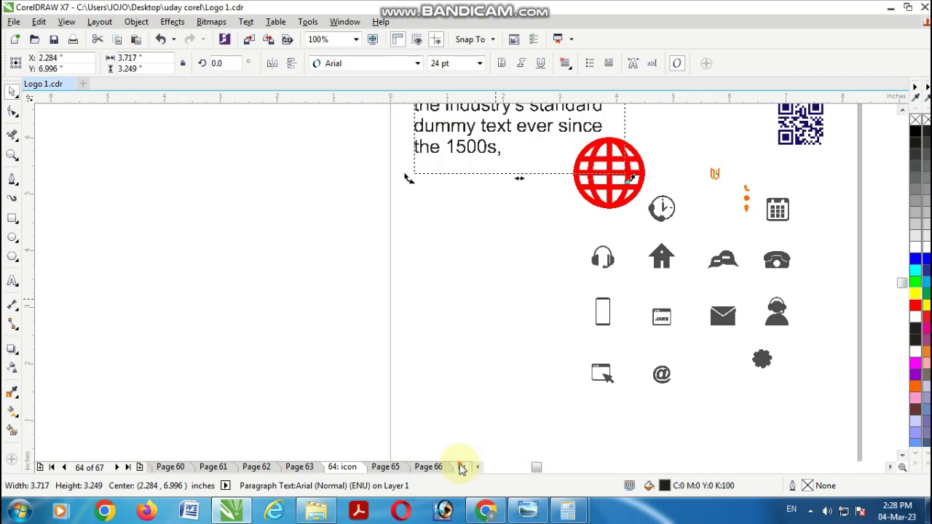
pyautogui.click(461, 466)
pyautogui.hotkey('ctrl', 'v')
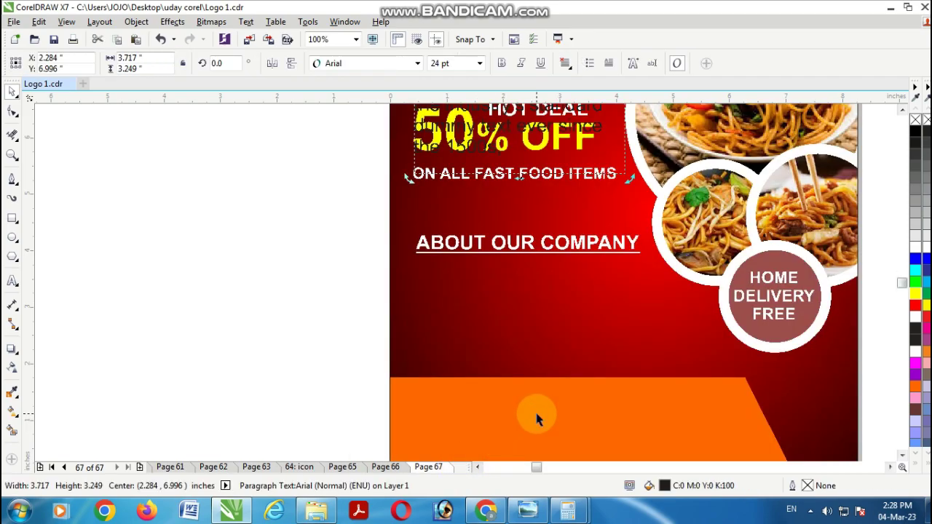
pyautogui.moveTo(523, 127); pyautogui.dragTo(542, 375)
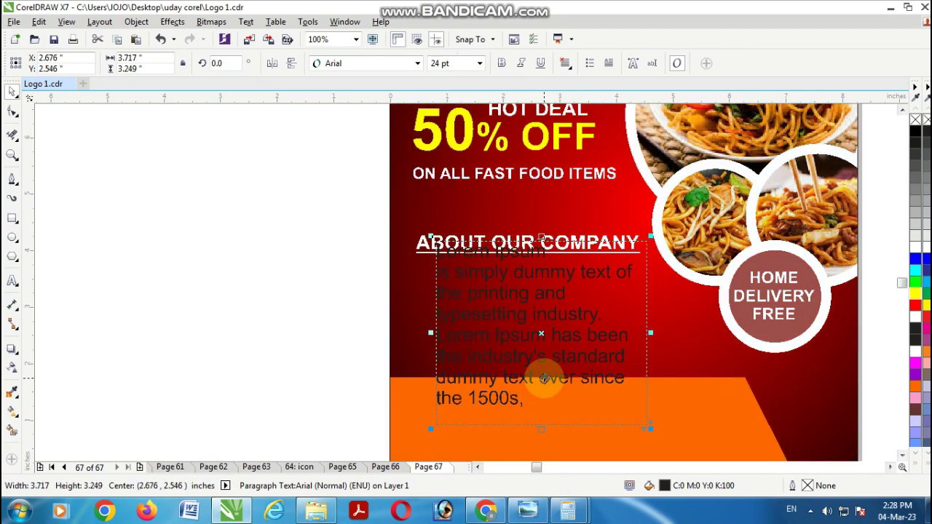
# Step: Fit the Lorem Ipsum paragraph beneath "ABOUT OUR COMPANY" in a frame about 4.35 by 1.42 inches and colour its text yellow
pyautogui.moveTo(543, 426); pyautogui.dragTo(547, 327)
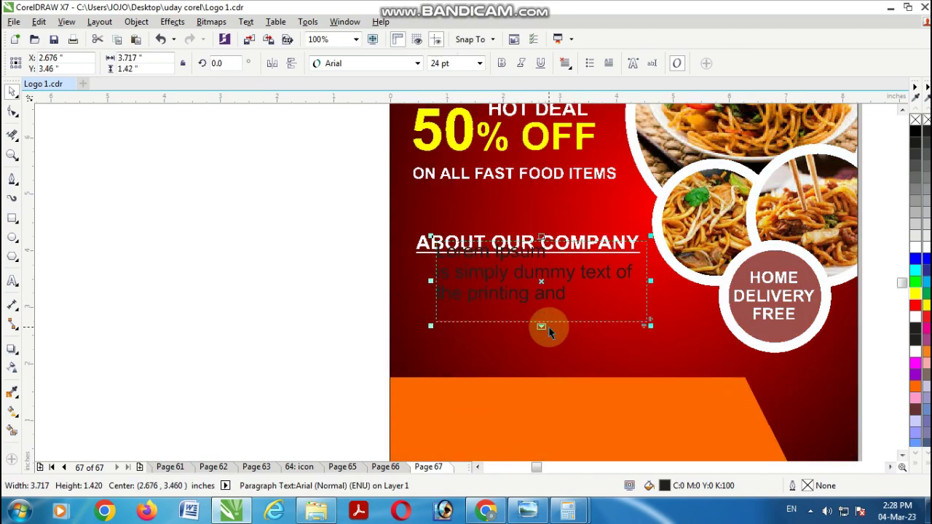
pyautogui.moveTo(545, 278); pyautogui.dragTo(531, 308)
pyautogui.click(915, 299)
pyautogui.moveTo(914, 298); pyautogui.dragTo(662, 302)
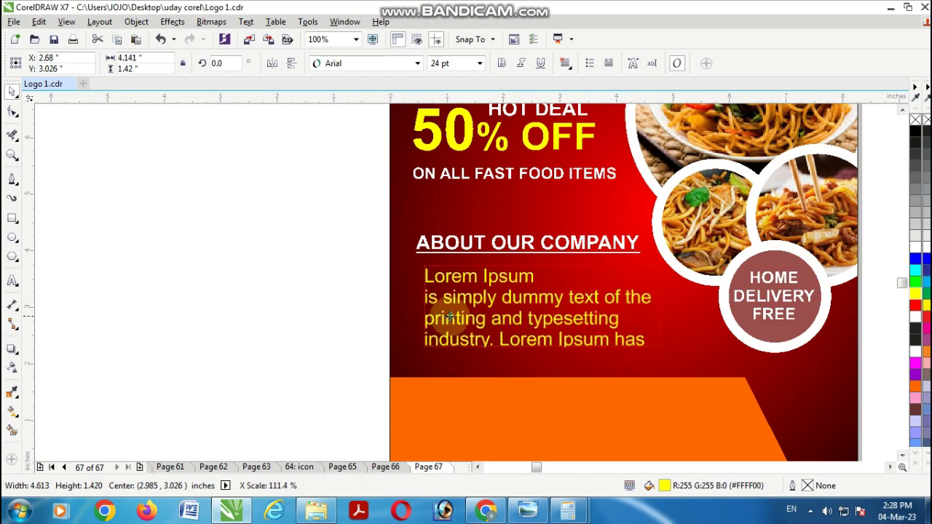
pyautogui.moveTo(424, 306); pyautogui.dragTo(405, 313)
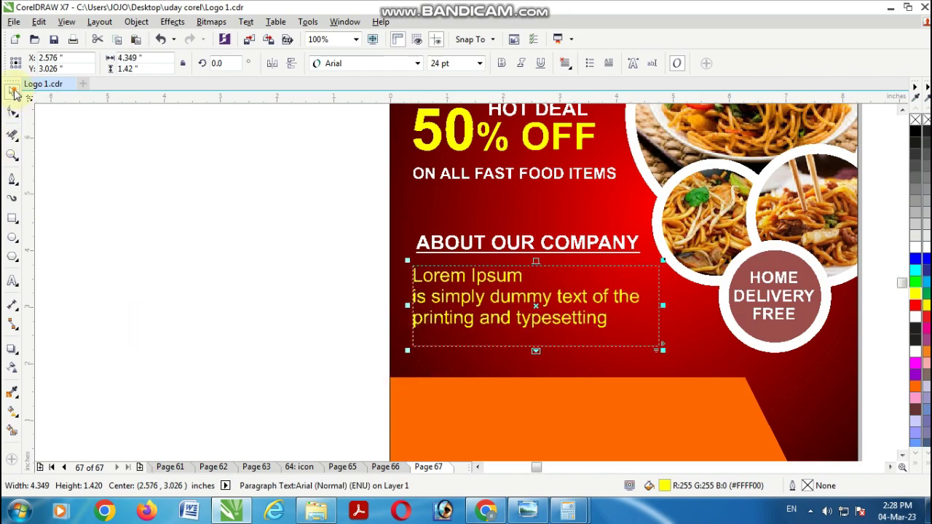
# Step: Extend the Lorem Ipsum frame to about 2 inches high, filling the space between the heading and the lower orange banner
pyautogui.moveTo(280, 235); pyautogui.dragTo(668, 368)
pyautogui.click(493, 325)
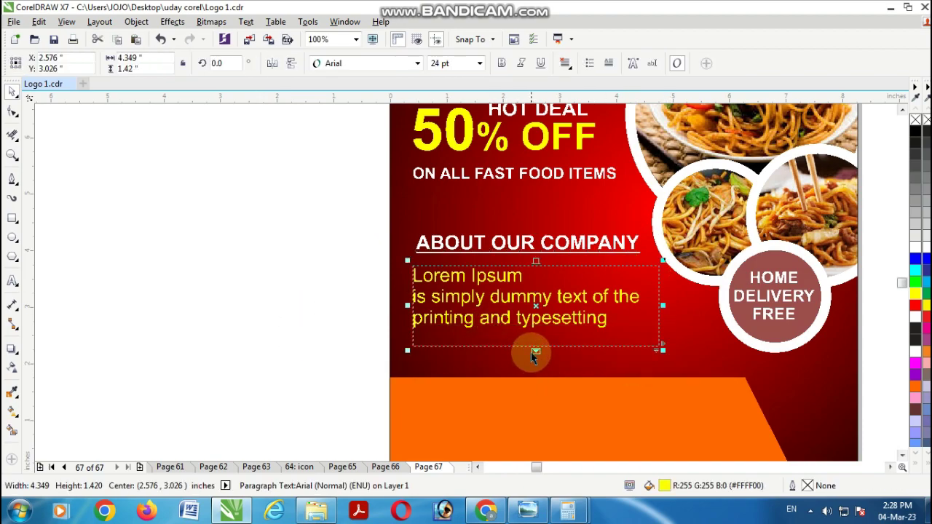
pyautogui.moveTo(536, 350); pyautogui.dragTo(536, 378)
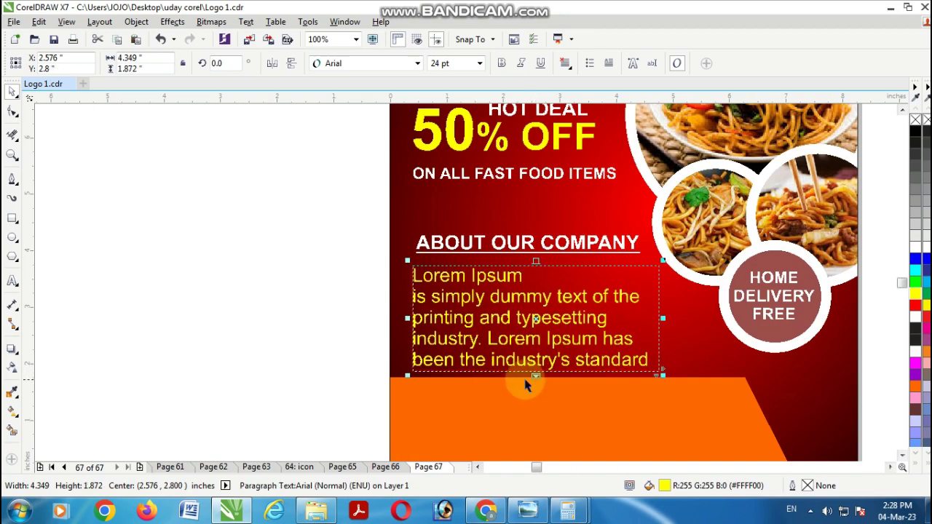
pyautogui.moveTo(536, 262); pyautogui.dragTo(536, 253)
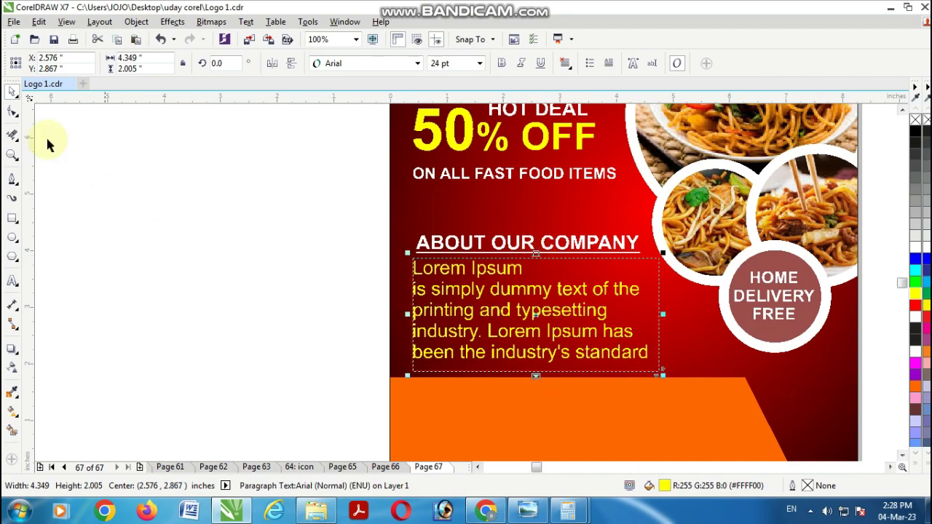
pyautogui.click(131, 267)
# Step: Duplicate "CHINESE FODD" onto the lower orange banner and replace the copy's text with "YOUR COMPANY" and "BEST NAME HERE" on two lines
pyautogui.scroll(-1, 286, 331)
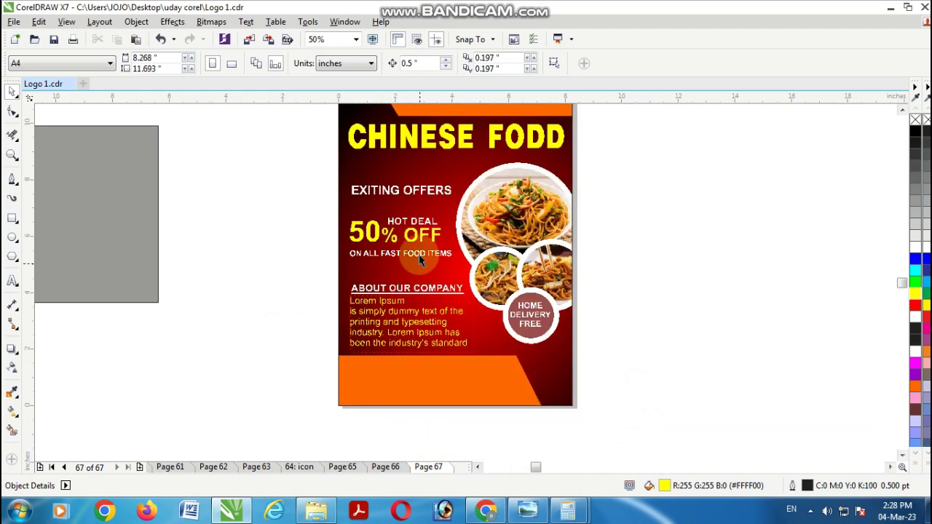
pyautogui.moveTo(408, 141); pyautogui.dragTo(413, 378)
pyautogui.click(738, 358)
pyautogui.click(431, 375)
pyautogui.click(431, 375)
pyautogui.moveTo(349, 378); pyautogui.dragTo(573, 378)
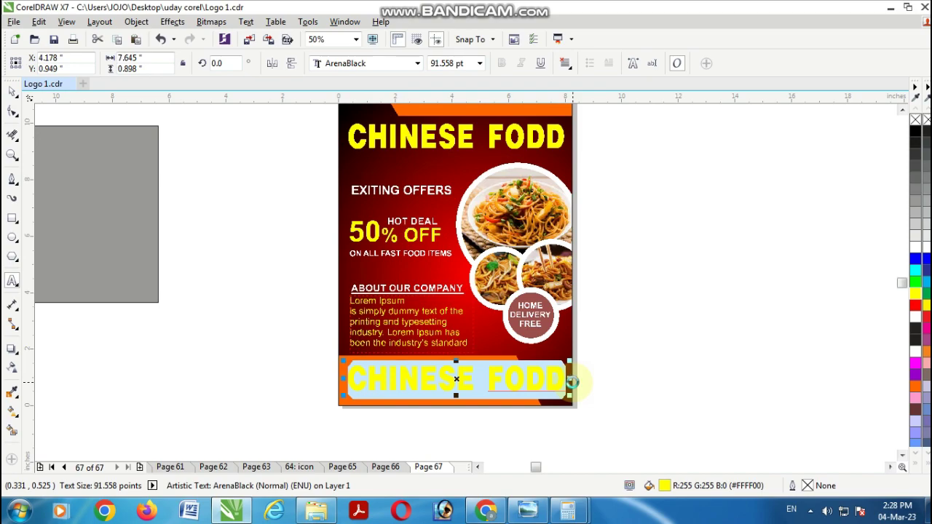
pyautogui.write('YOUR')
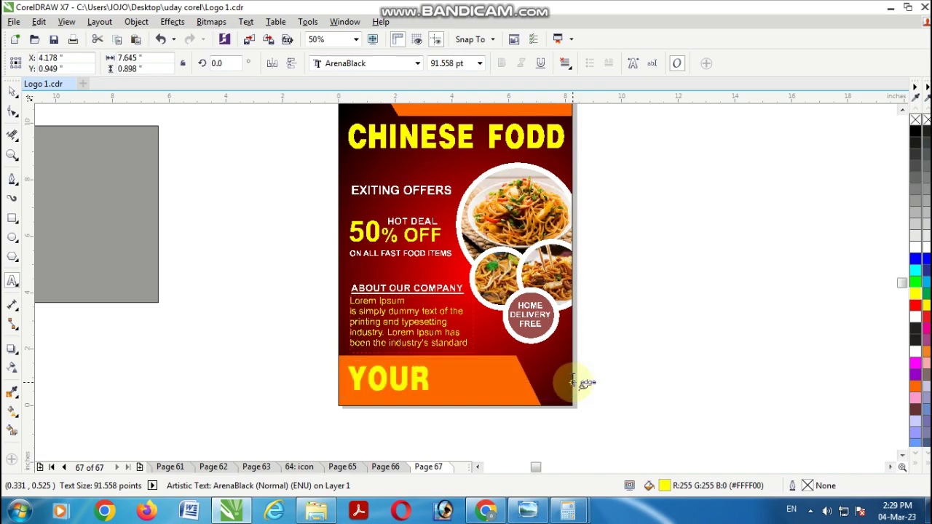
pyautogui.write(' COMPANY')
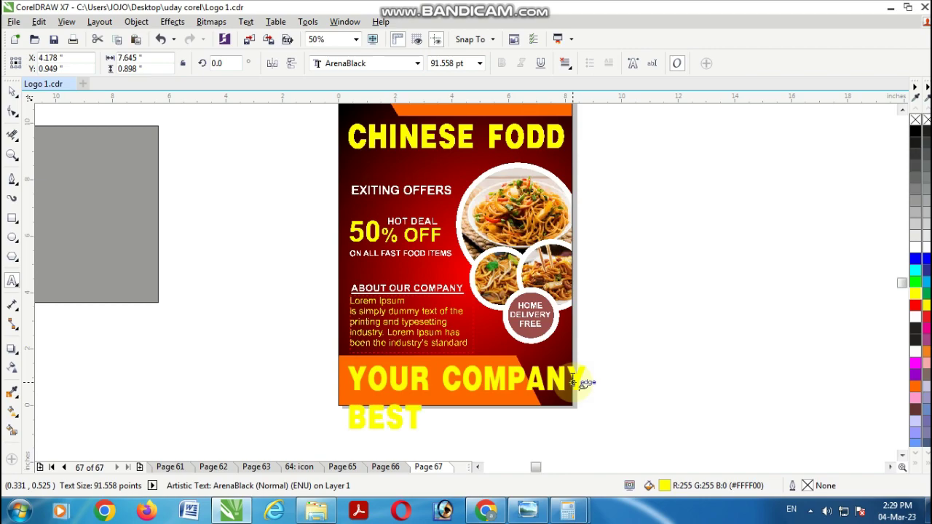
pyautogui.write('NAME HE')
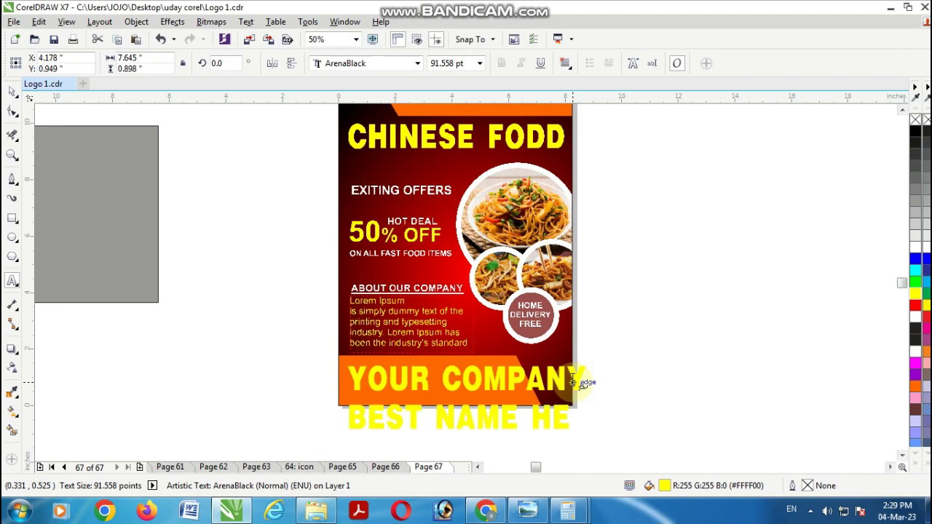
pyautogui.write('RE')
pyautogui.click(13, 91)
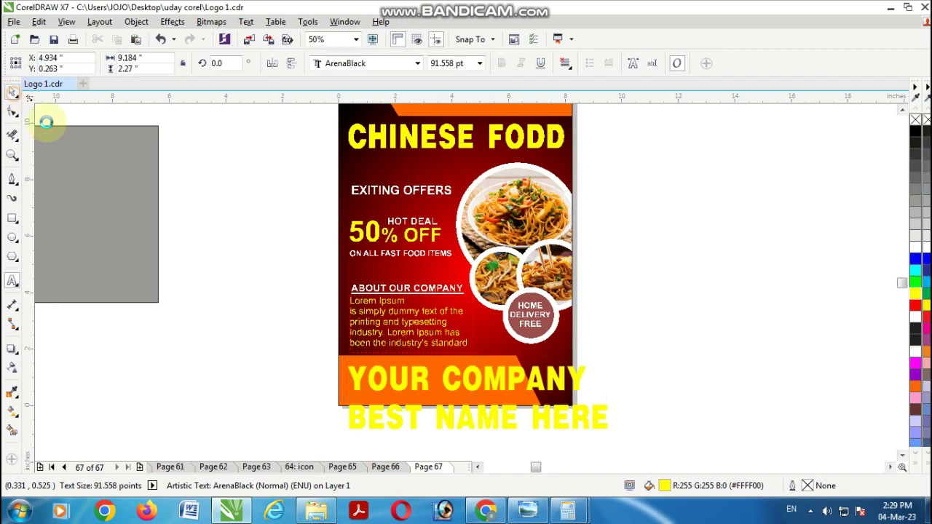
# Step: Resize the two-line company name to about 5.66 by 1.03 inches inside the lower orange banner and colour it white
pyautogui.moveTo(476, 432); pyautogui.dragTo(477, 423)
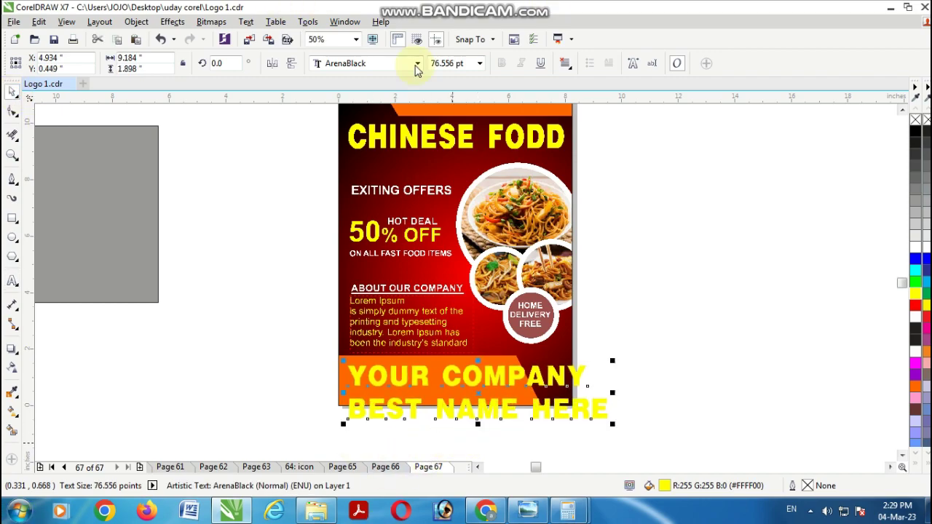
pyautogui.moveTo(612, 423); pyautogui.dragTo(549, 393)
pyautogui.moveTo(475, 379); pyautogui.dragTo(502, 386)
pyautogui.scroll(2, 501, 386)
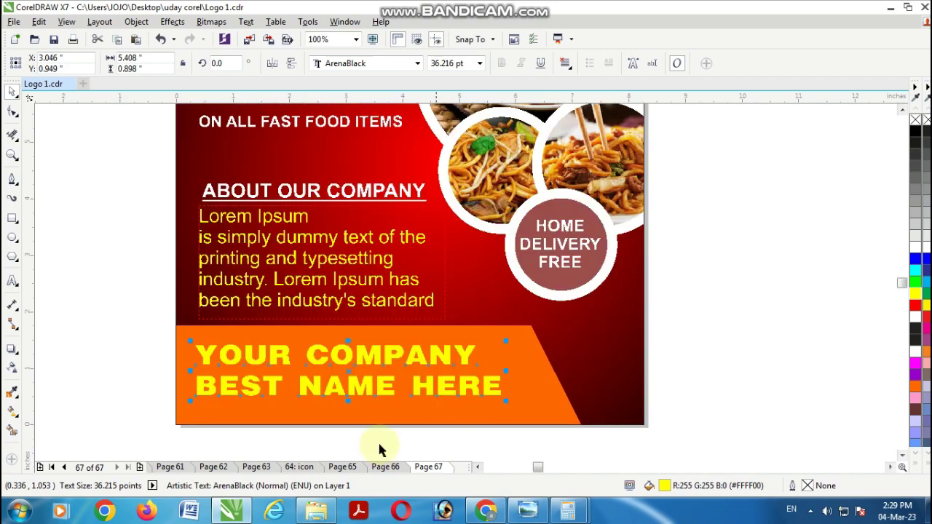
pyautogui.moveTo(348, 403); pyautogui.dragTo(348, 411)
pyautogui.moveTo(505, 374); pyautogui.dragTo(520, 376)
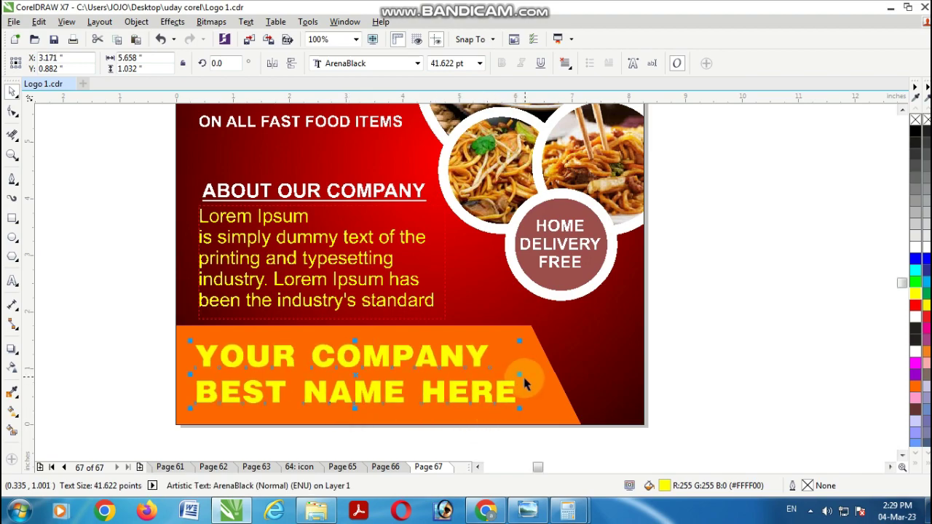
pyautogui.click(915, 246)
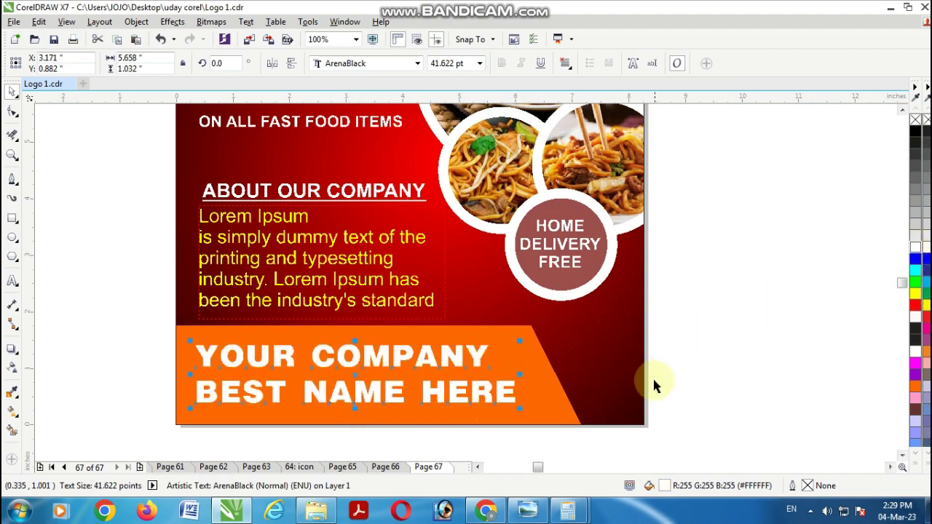
pyautogui.click(723, 328)
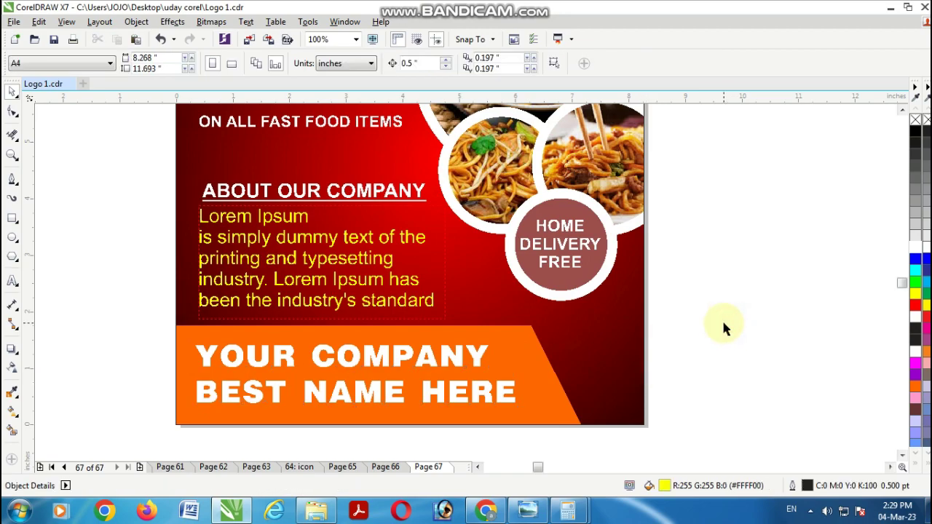
# Step: Copy the letter "C" from "CHINESE FODD" into a new text beside the page and replace it with "LOGO"
pyautogui.scroll(-2, 723, 328)
pyautogui.click(902, 108)
pyautogui.click(903, 109)
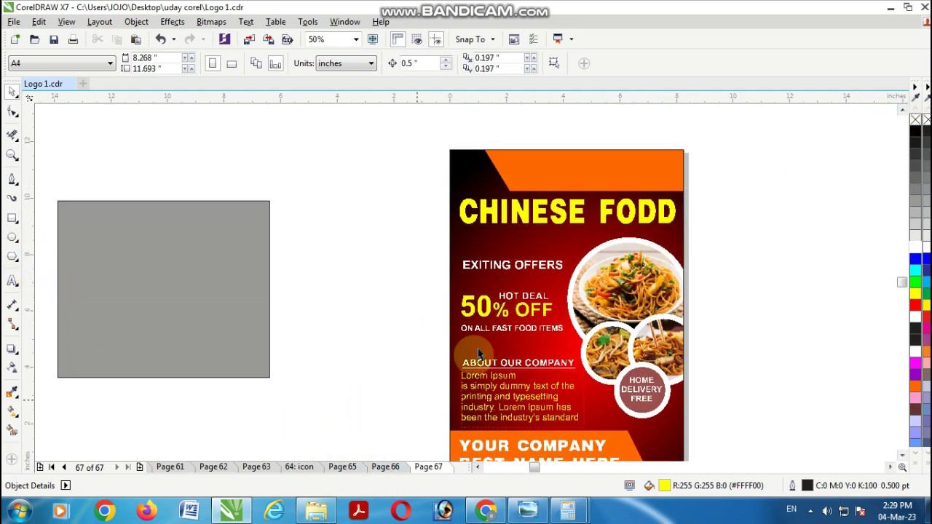
pyautogui.click(494, 213)
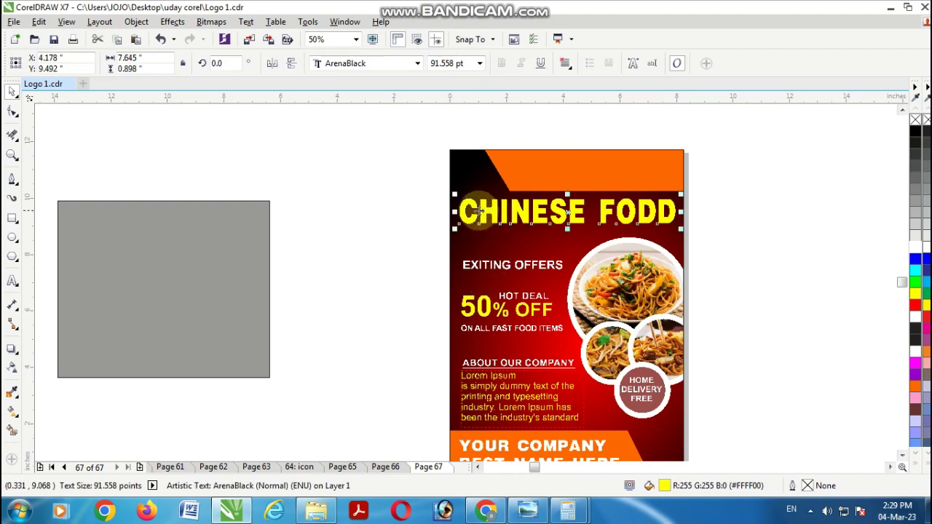
pyautogui.doubleClick(477, 215)
pyautogui.moveTo(478, 216); pyautogui.dragTo(448, 216)
pyautogui.hotkey('ctrl', 'c')
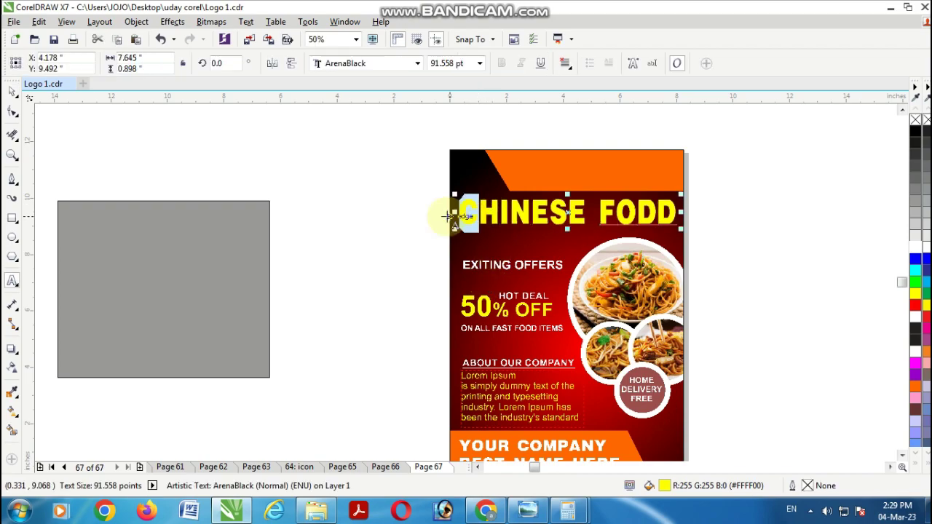
pyautogui.click(356, 251)
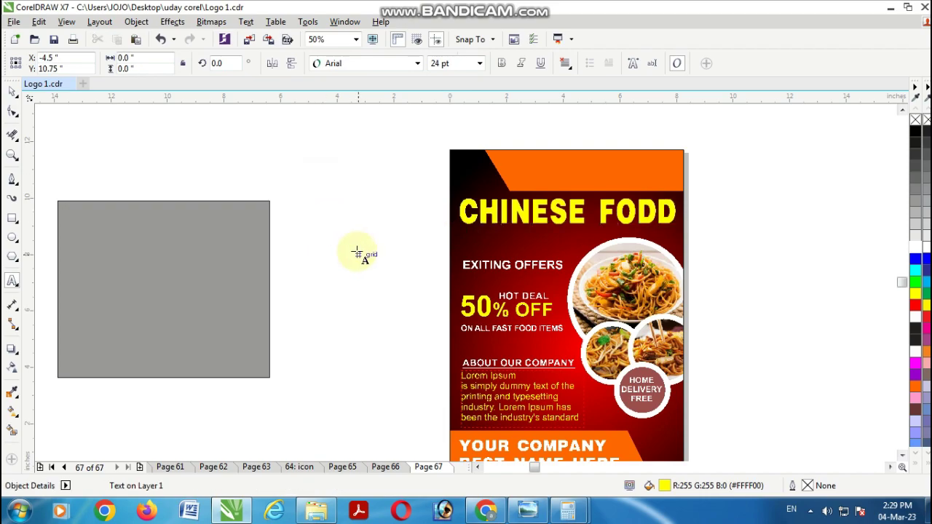
pyautogui.hotkey('ctrl', 'v')
pyautogui.moveTo(340, 163); pyautogui.dragTo(316, 168)
pyautogui.write('LOGO')
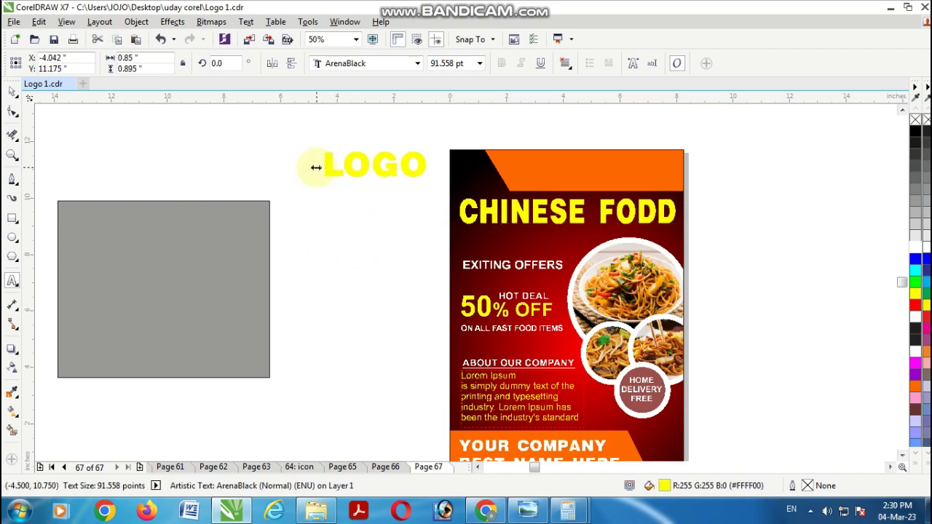
# Step: Split "LOGO" into the two lines "LO" and "GO" and tighten the spacing between them
pyautogui.click(372, 167)
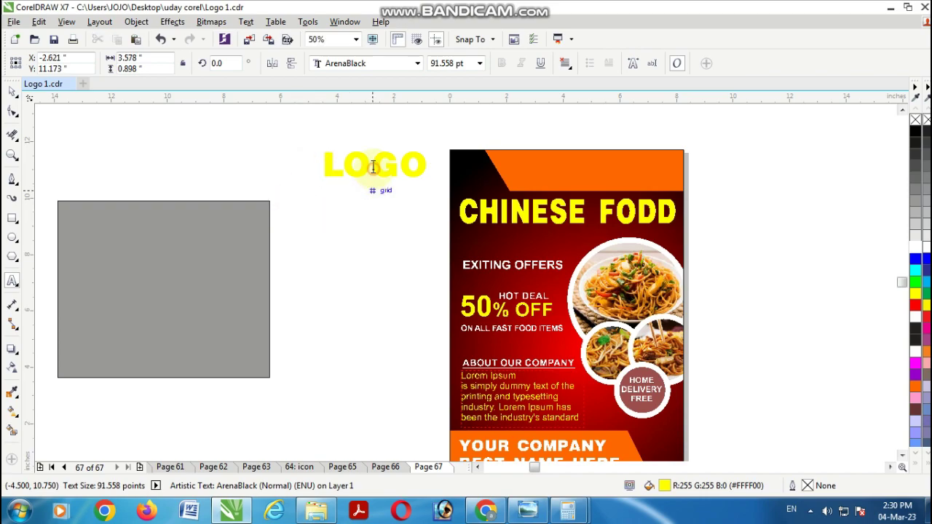
pyautogui.click(373, 167)
pyautogui.press('Return')
pyautogui.click(11, 91)
pyautogui.click(12, 111)
pyautogui.moveTo(318, 220); pyautogui.dragTo(319, 202)
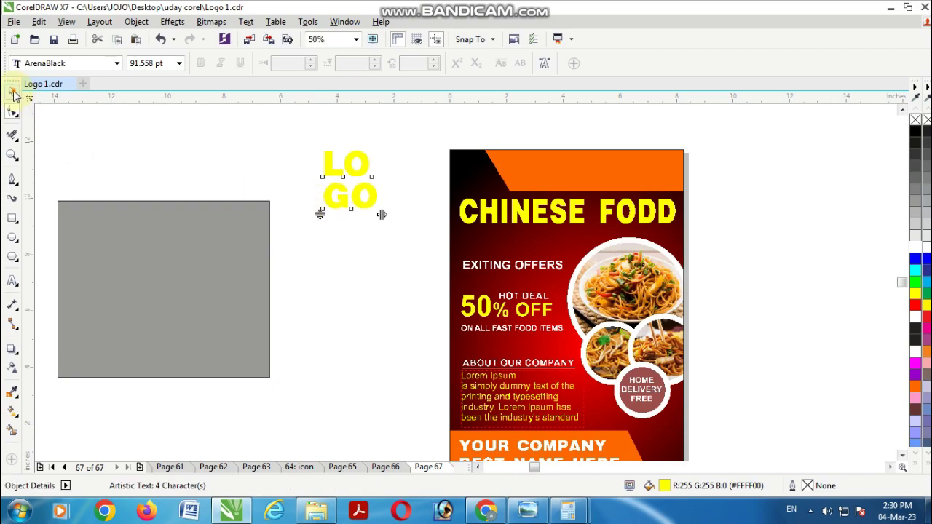
# Step: Place the two-line "LOGO" text in the poster's black upper corner, about 1.16 by 1.25 inches, in white
pyautogui.click(12, 91)
pyautogui.click(344, 176)
pyautogui.moveTo(344, 176); pyautogui.dragTo(472, 169)
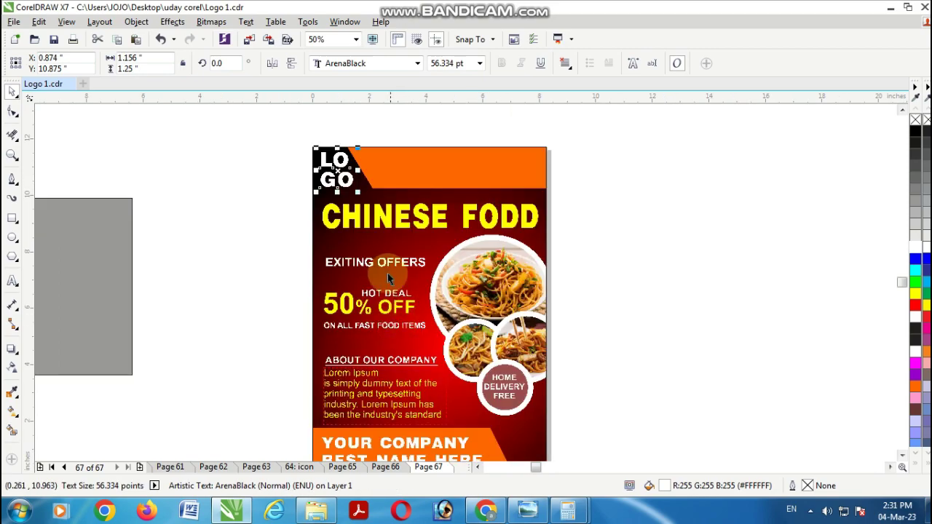
# Step: Duplicate "EXITING OFFERS" onto the poster's upper orange banner beside the logo and select the copy
pyautogui.click(386, 266)
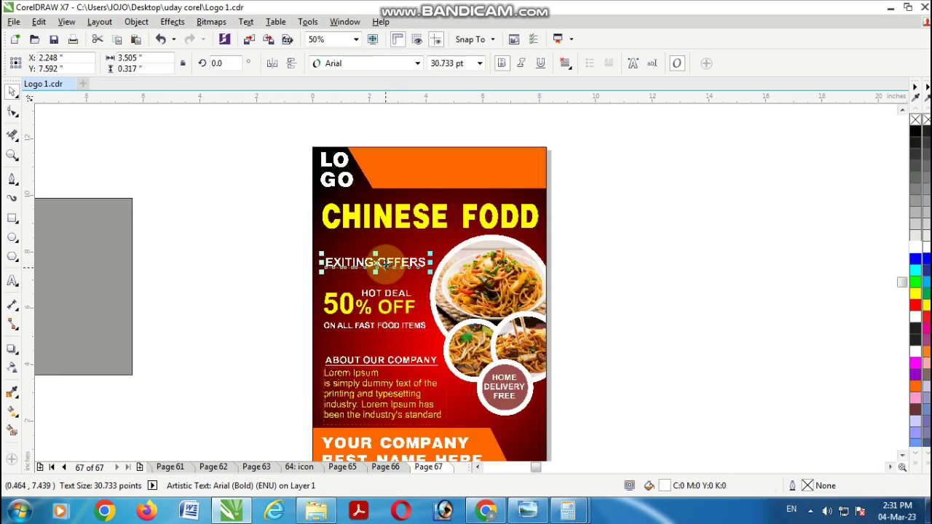
pyautogui.moveTo(375, 262); pyautogui.dragTo(418, 160)
pyautogui.click(661, 229)
pyautogui.click(422, 158)
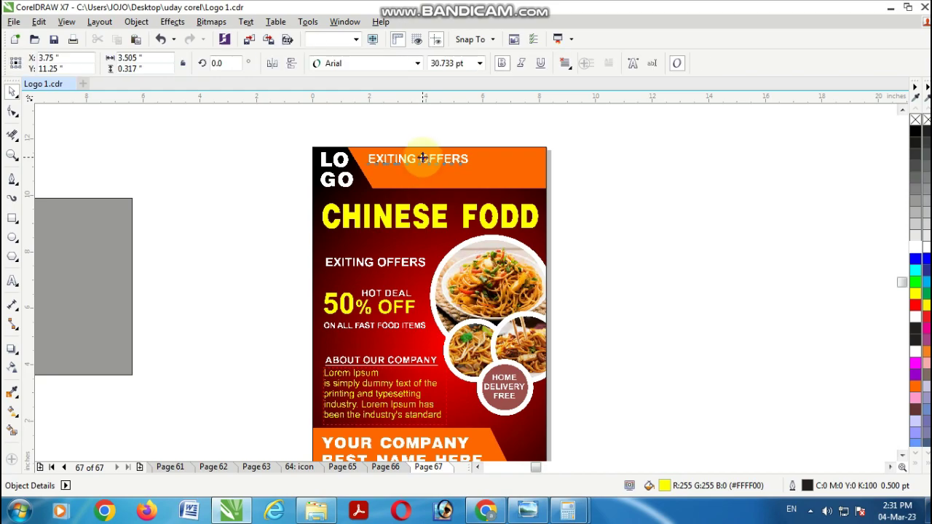
# Step: Replace the banner's "EXITING OFFERS" copy with "COLL :" above a phone number, and shift the text slightly away from the logo
pyautogui.doubleClick(422, 158)
pyautogui.moveTo(370, 157); pyautogui.dragTo(473, 159)
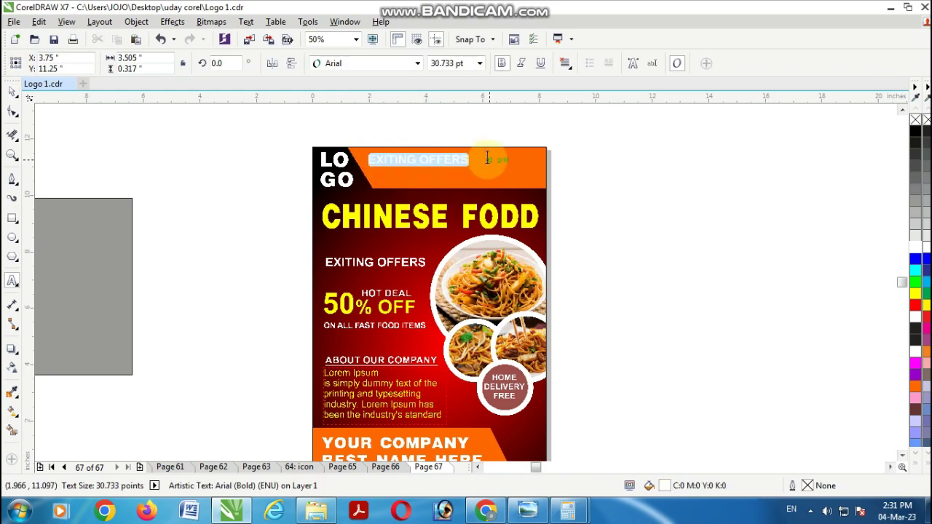
pyautogui.scroll(1, 410, 162)
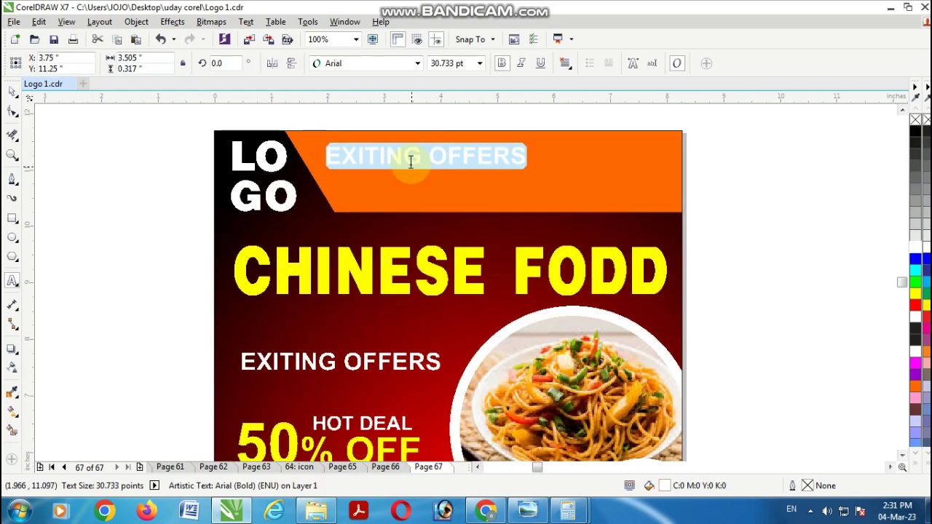
pyautogui.write('COLL :')
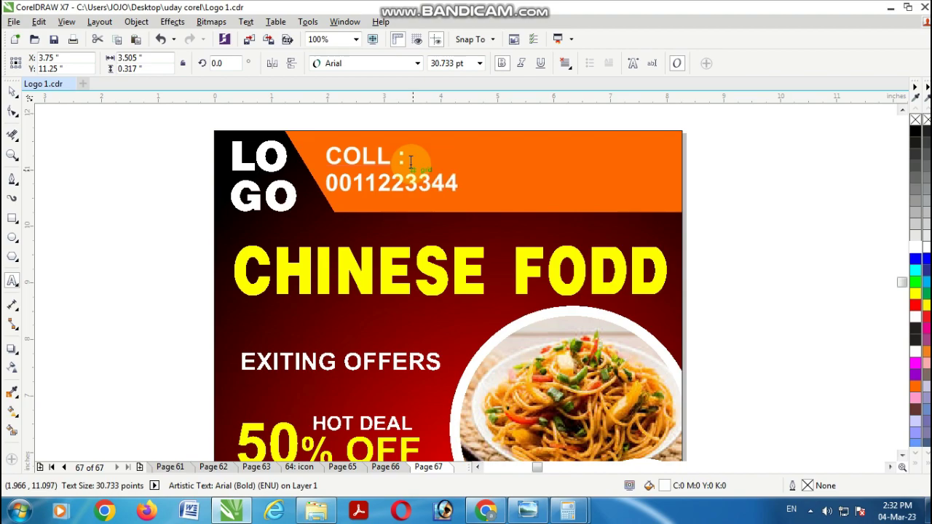
pyautogui.click(12, 91)
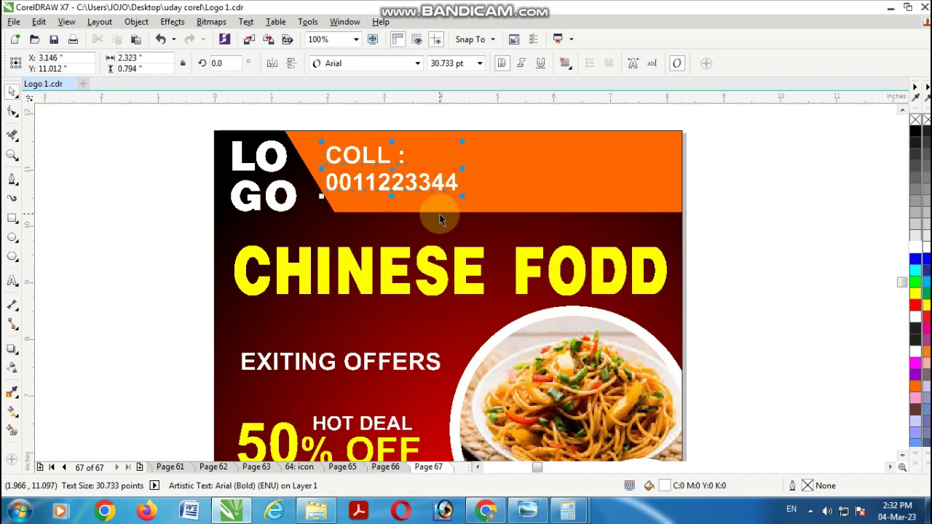
pyautogui.moveTo(393, 169); pyautogui.dragTo(399, 169)
pyautogui.click(787, 215)
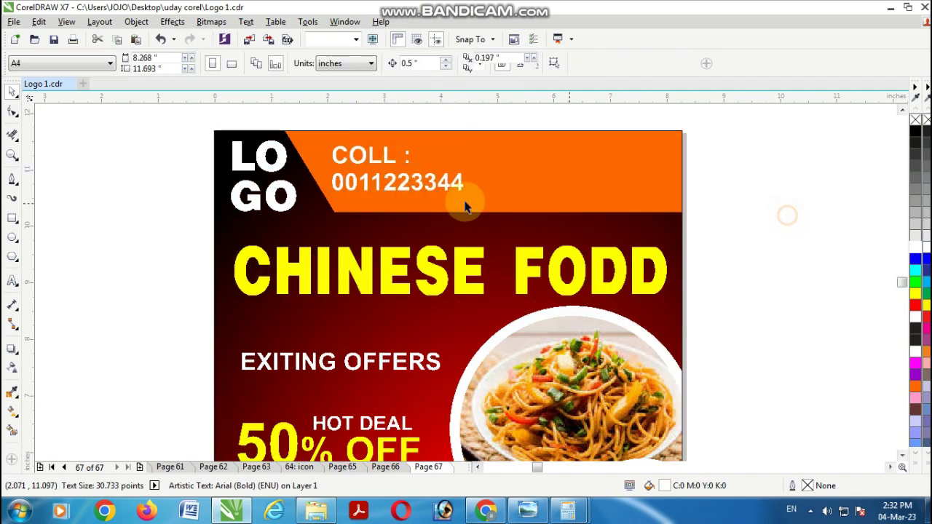
# Step: Duplicate the phone text to the far end of the orange banner and change the copy's heading to "Address :"
pyautogui.click(402, 172)
pyautogui.moveTo(524, 162); pyautogui.dragTo(597, 171)
pyautogui.press('F8')
pyautogui.click(552, 146)
pyautogui.click(527, 148)
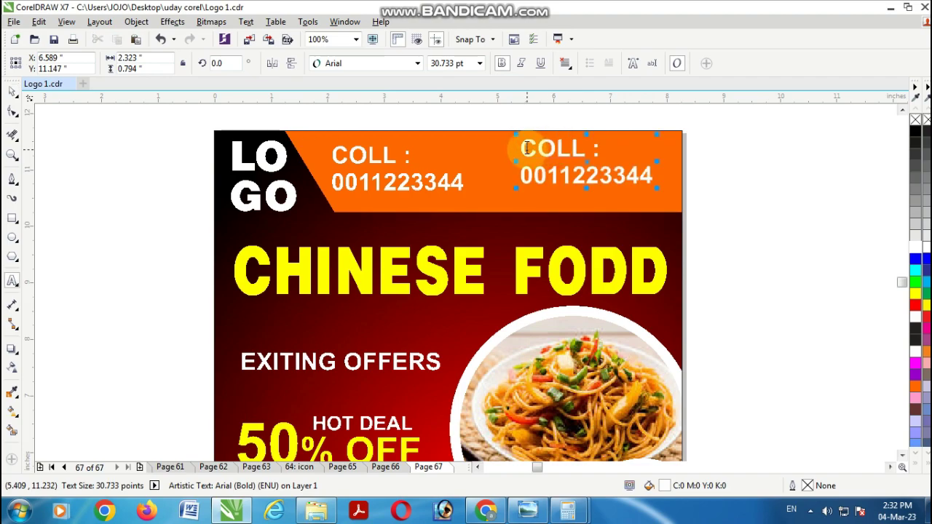
pyautogui.moveTo(522, 145); pyautogui.dragTo(581, 150)
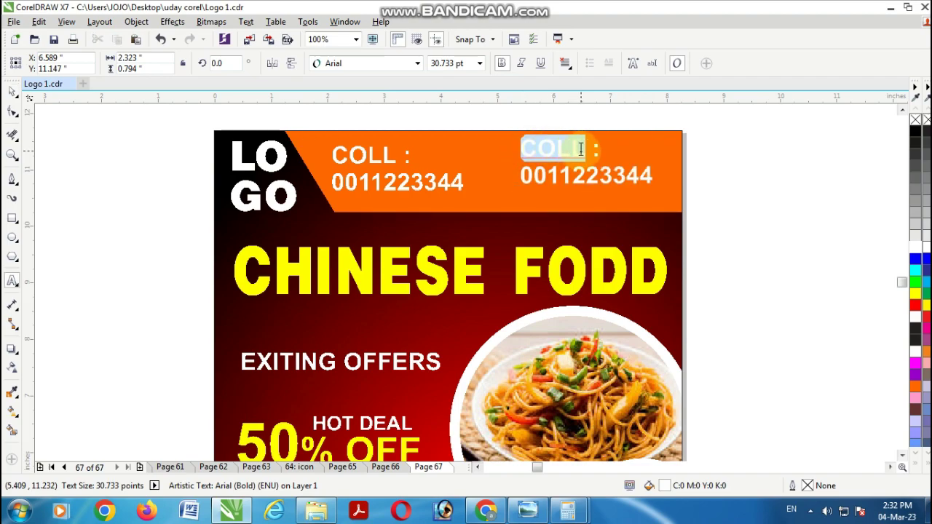
pyautogui.press('BackSpace')
pyautogui.write('Add')
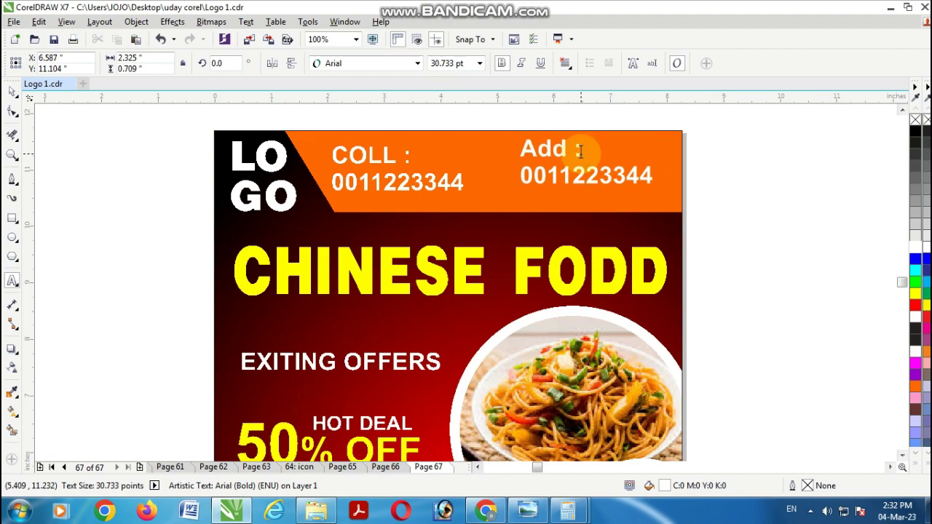
pyautogui.write('ress')
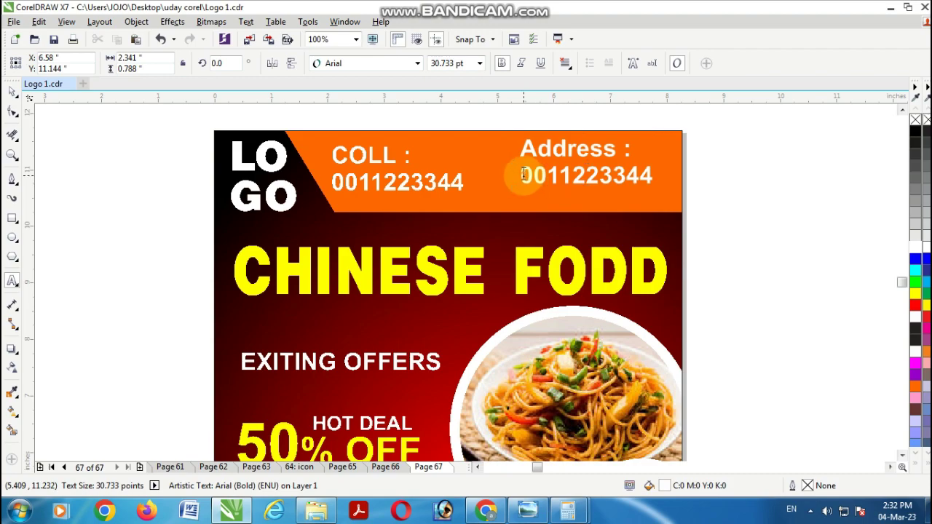
# Step: Replace the number under "Address :" with "your city, dist0 -----" and a "pin code :" line ending in a placeholder code
pyautogui.moveTo(515, 176); pyautogui.dragTo(653, 177)
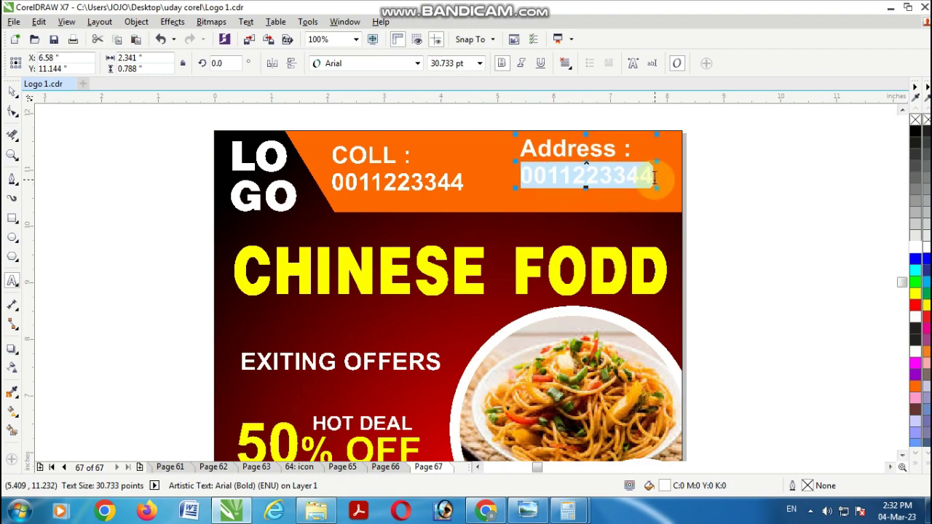
pyautogui.write('your s')
pyautogui.press('BackSpace')
pyautogui.write('city')
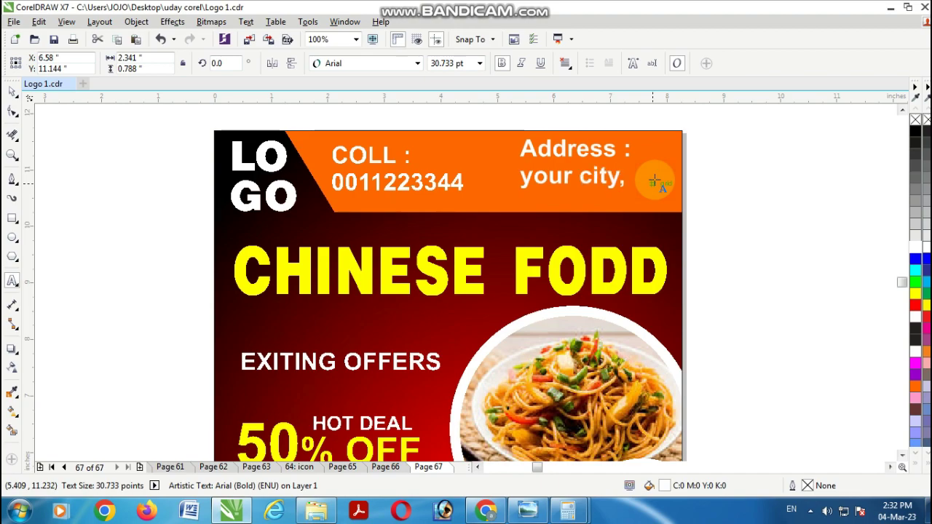
pyautogui.write(', dist')
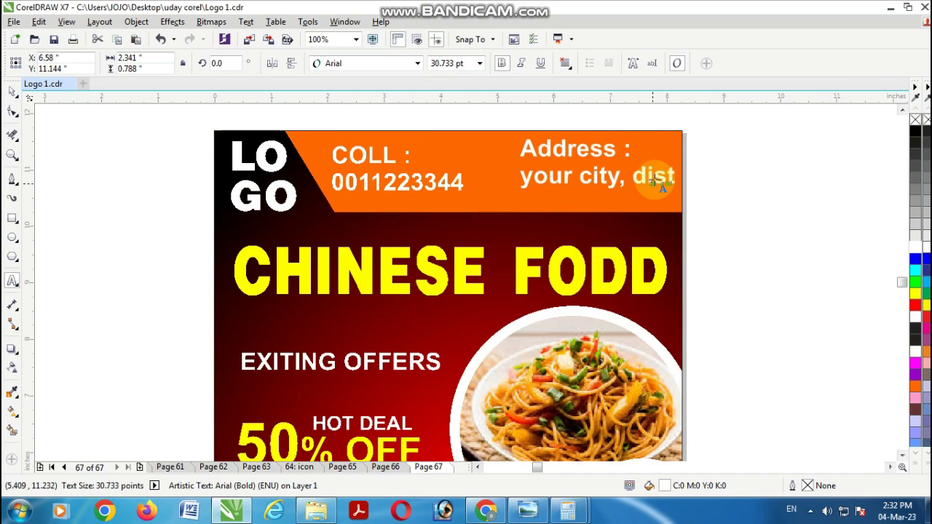
pyautogui.write('0')
pyautogui.press('Return')
pyautogui.write('pin')
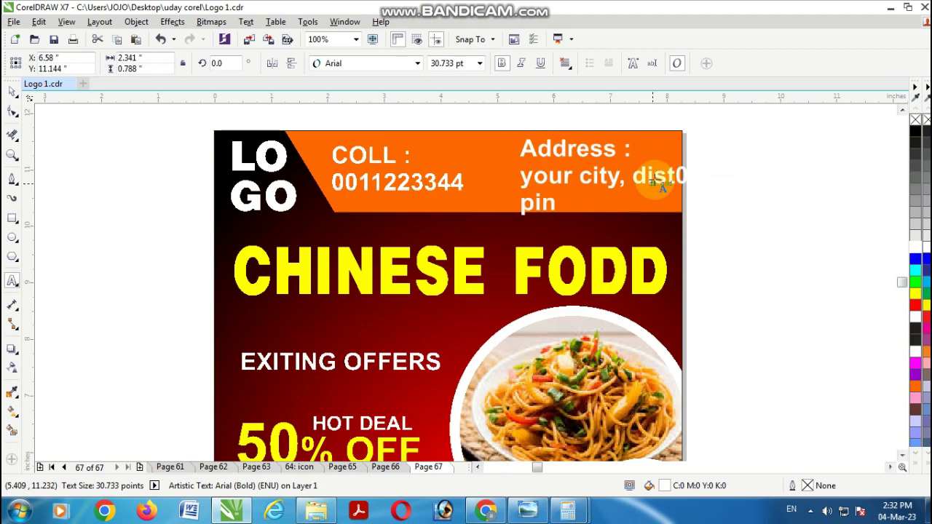
pyautogui.write(' code :')
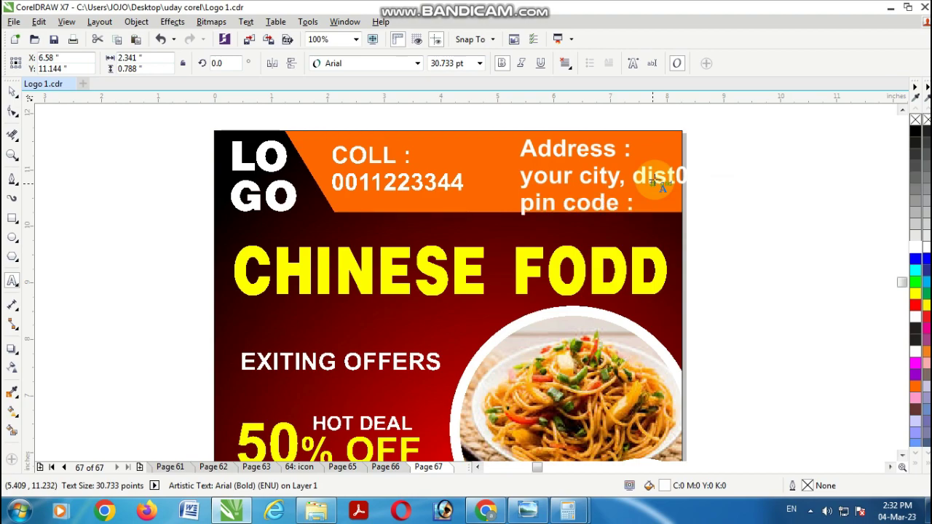
pyautogui.write(' 0000')
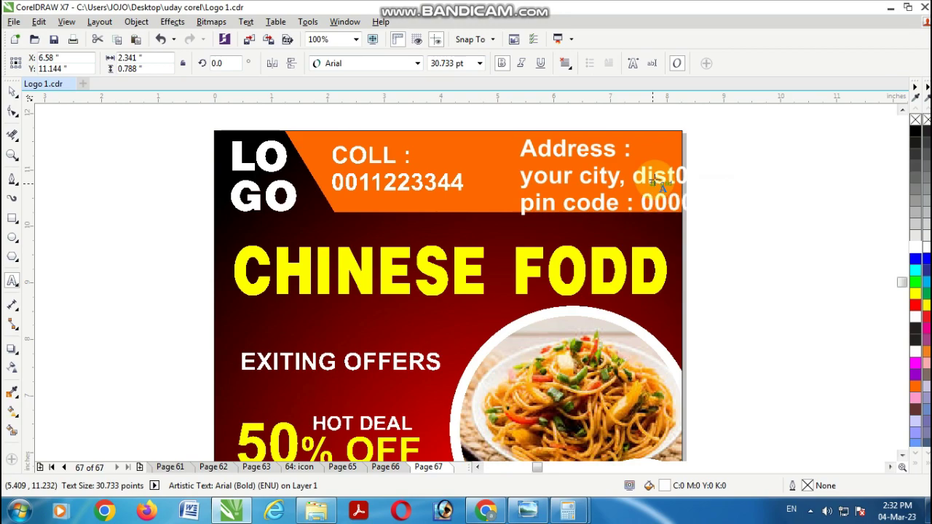
# Step: Shrink the address text to about 22.9 pt to fit the banner and remove the stray "0" after "dist"
pyautogui.click(11, 92)
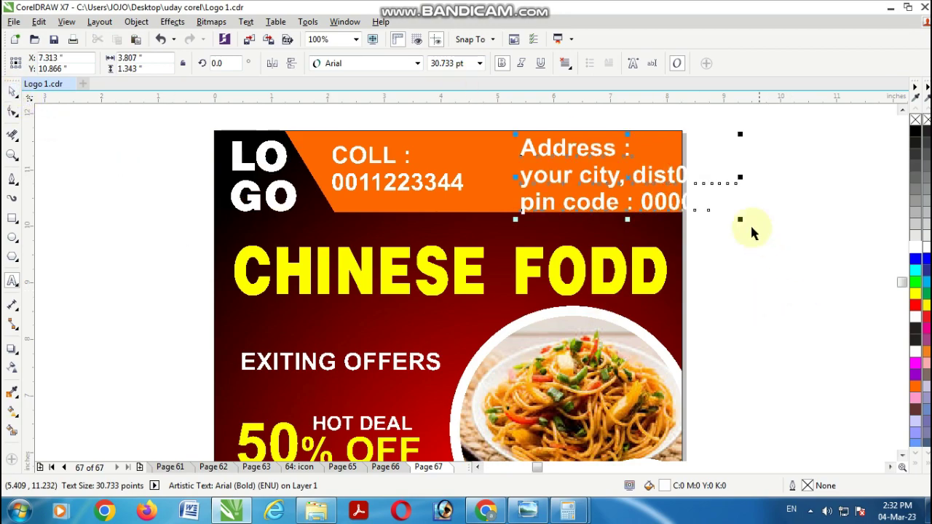
pyautogui.moveTo(740, 220); pyautogui.dragTo(688, 203)
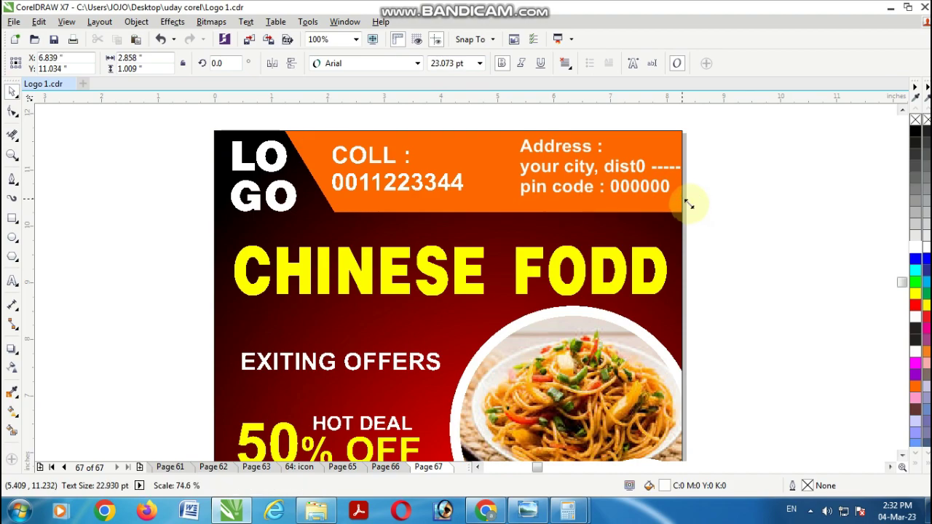
pyautogui.click(642, 166)
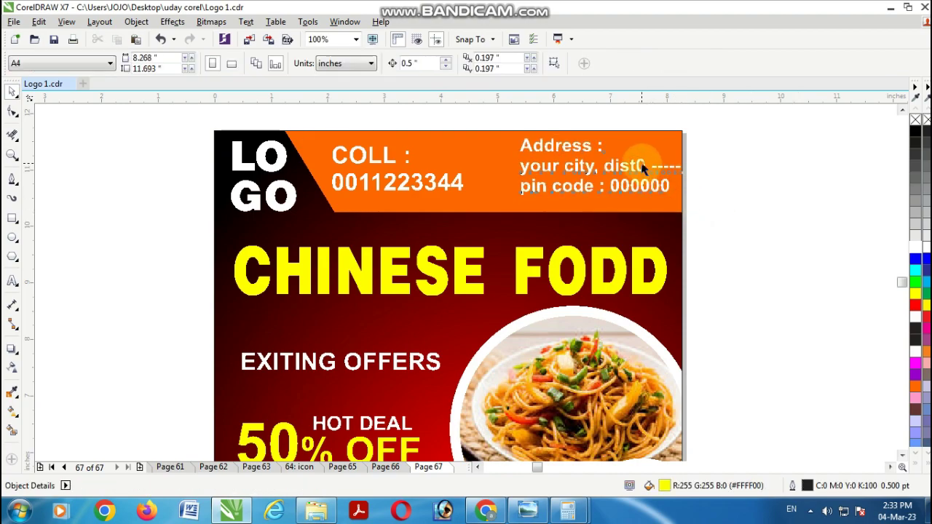
pyautogui.doubleClick(642, 166)
pyautogui.press('BackSpace')
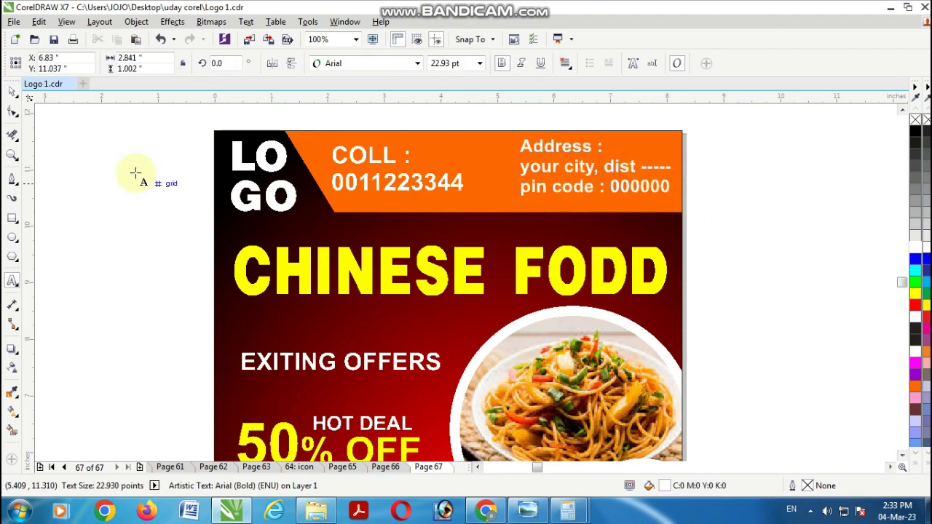
pyautogui.click(12, 93)
pyautogui.hotkey('ctrl', 'space')
# Step: Colour the address text black and scale it down to about 2.43 by 0.92 inches
pyautogui.click(915, 132)
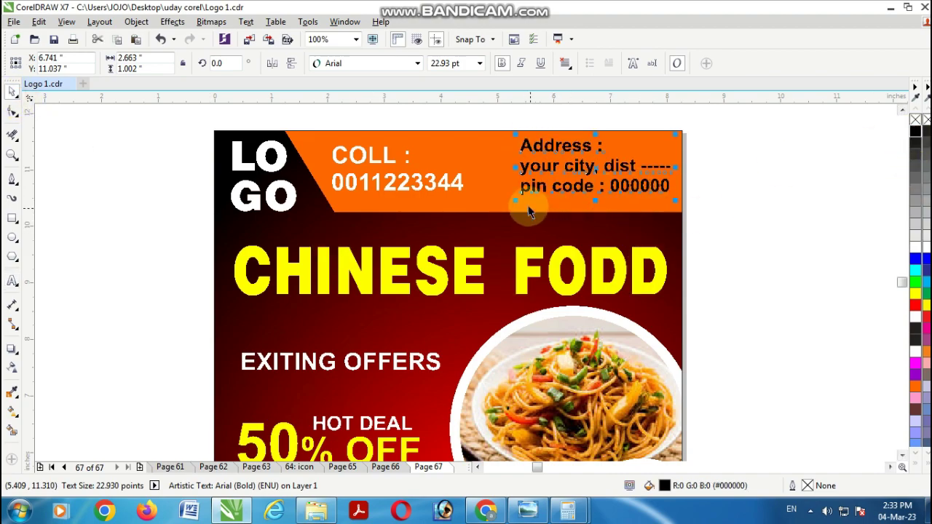
pyautogui.moveTo(516, 199)
pyautogui.mouseDown()
pyautogui.moveTo(534, 190)
pyautogui.moveTo(526, 192)
pyautogui.mouseUp()
pyautogui.click(765, 358)
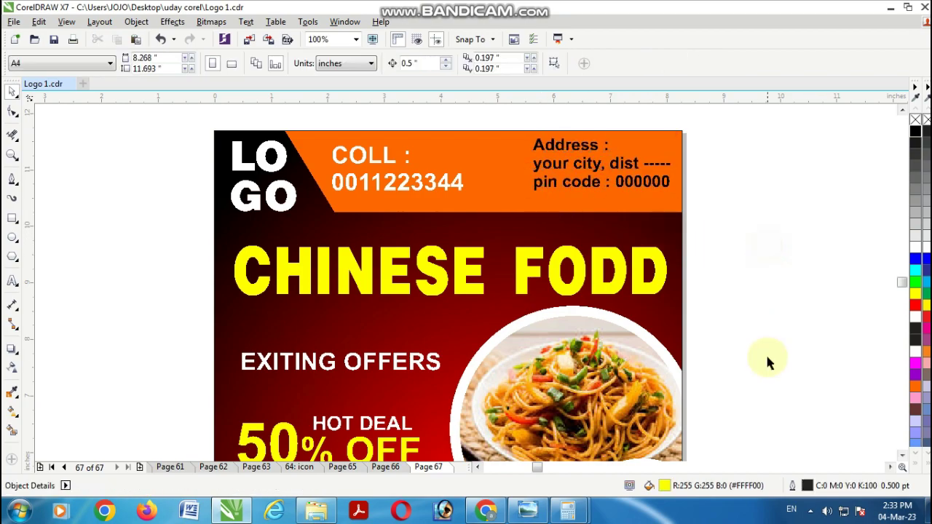
# Step: Examine the poster's lower half with the company text and banner, and review the whole page layout
pyautogui.click(902, 454)
pyautogui.click(902, 455)
pyautogui.click(902, 454)
pyautogui.click(902, 455)
pyautogui.click(903, 456)
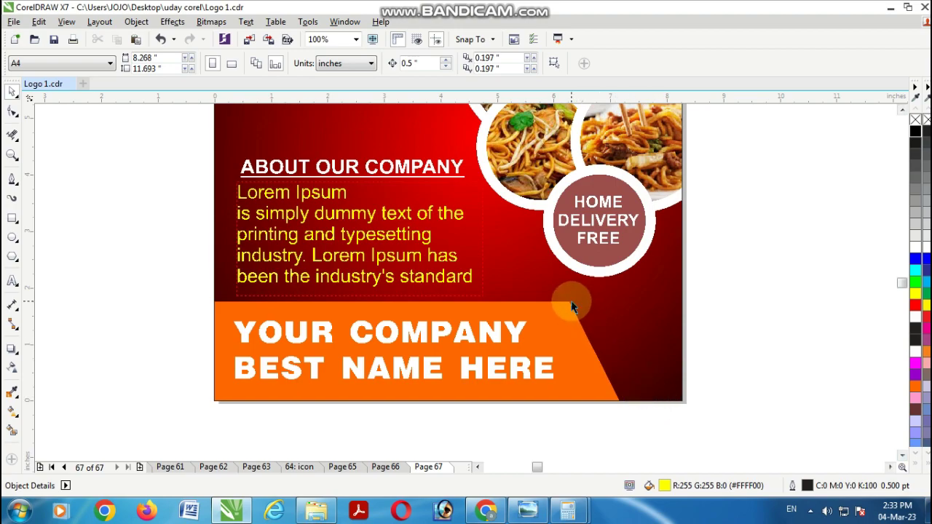
pyautogui.scroll(-2, 571, 306)
pyautogui.click(902, 109)
pyautogui.click(902, 109)
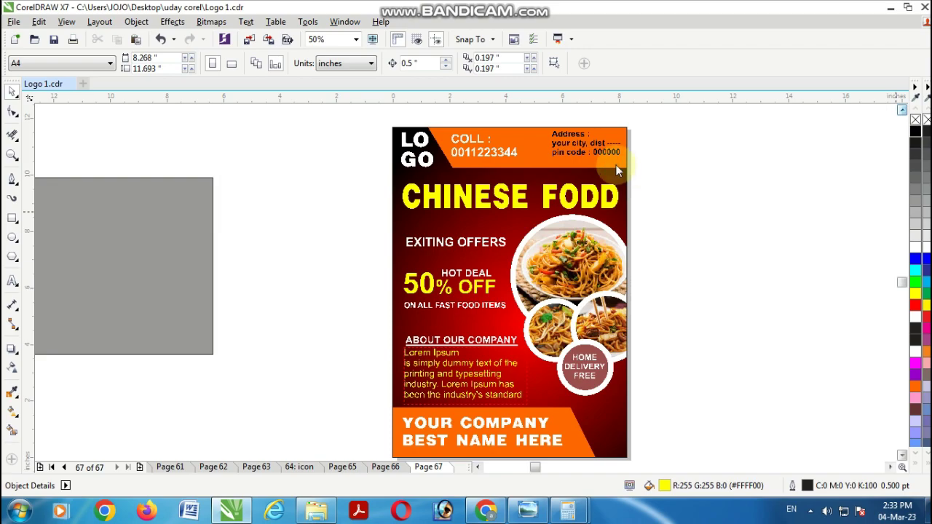
# Step: Bring "your city," up beside "Address :" and start a new line at "dist" in the address text
pyautogui.click(578, 152)
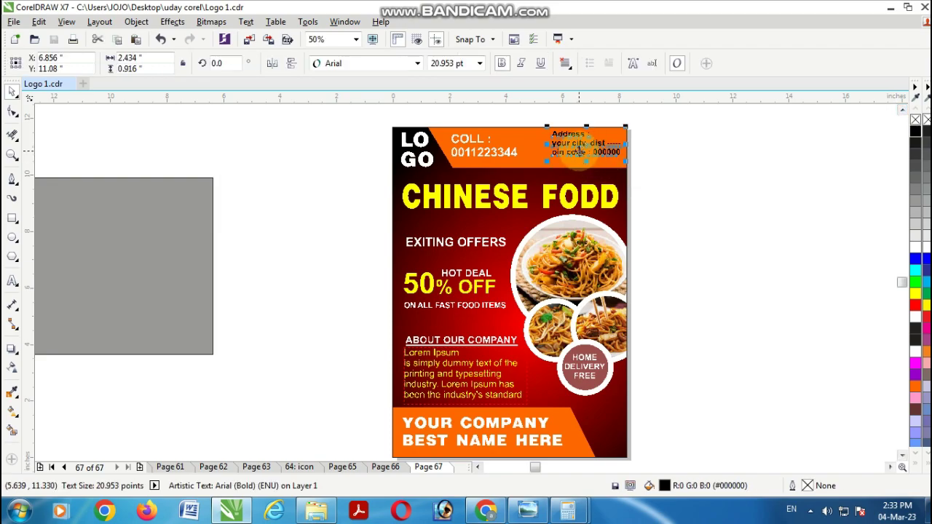
pyautogui.scroll(1, 578, 149)
pyautogui.click(750, 157)
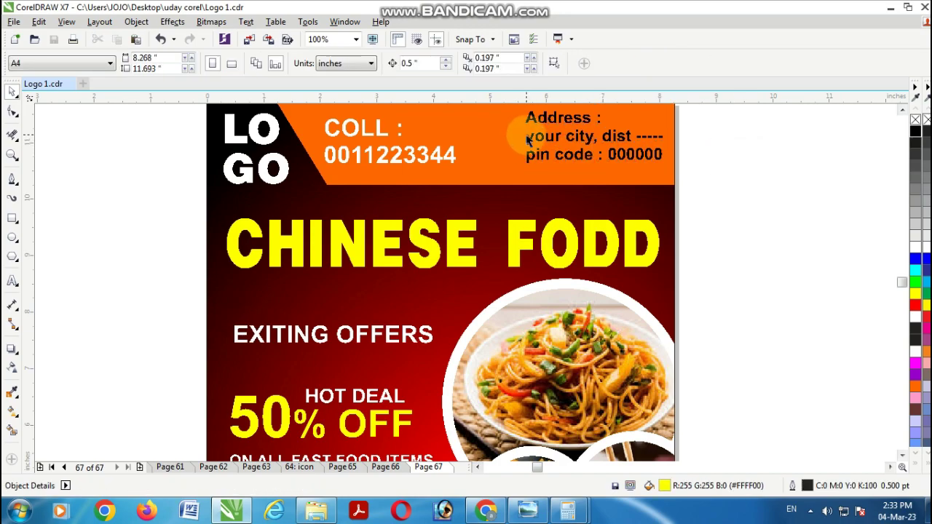
pyautogui.doubleClick(529, 140)
pyautogui.press('BackSpace')
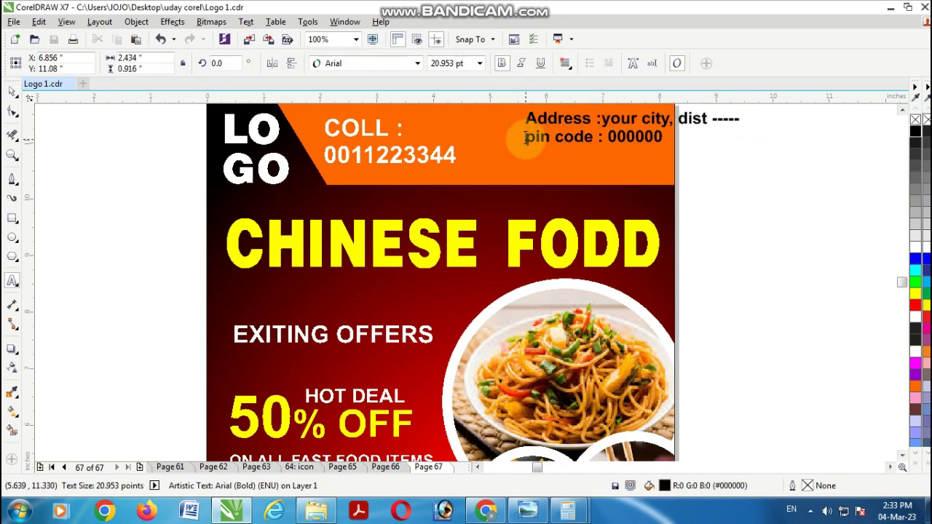
pyautogui.click(688, 137)
pyautogui.click(685, 125)
pyautogui.click(683, 120)
pyautogui.press('Return')
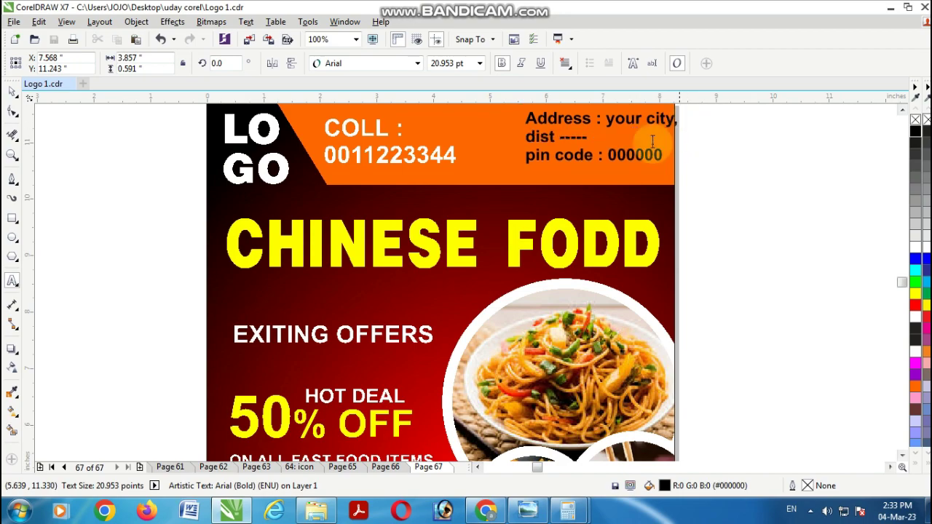
# Step: Join the pin code to the "dist" line and replace the dashes after "dist" with a row of dots
pyautogui.press('BackSpace')
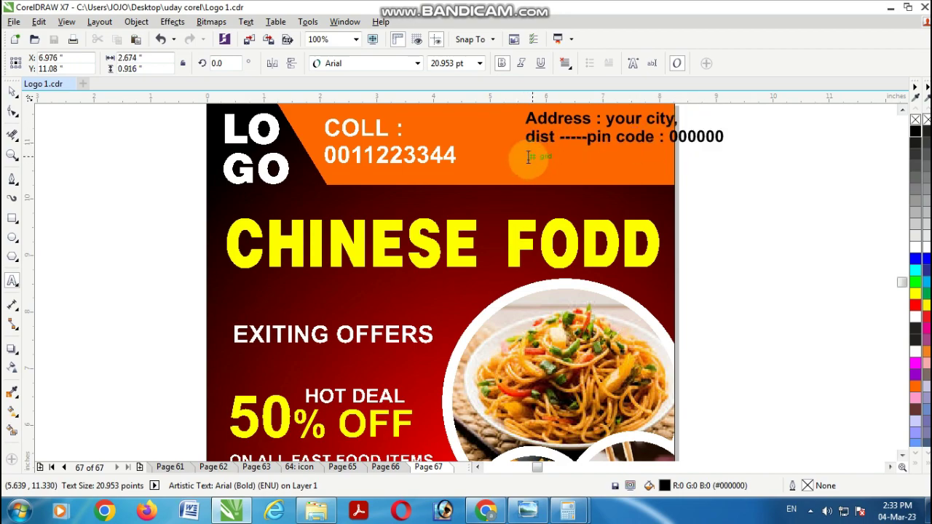
pyautogui.press('BackSpace')
pyautogui.press('BackSpace')
pyautogui.press('BackSpace')
pyautogui.press('BackSpace')
pyautogui.press('BackSpace')
pyautogui.write('...........')
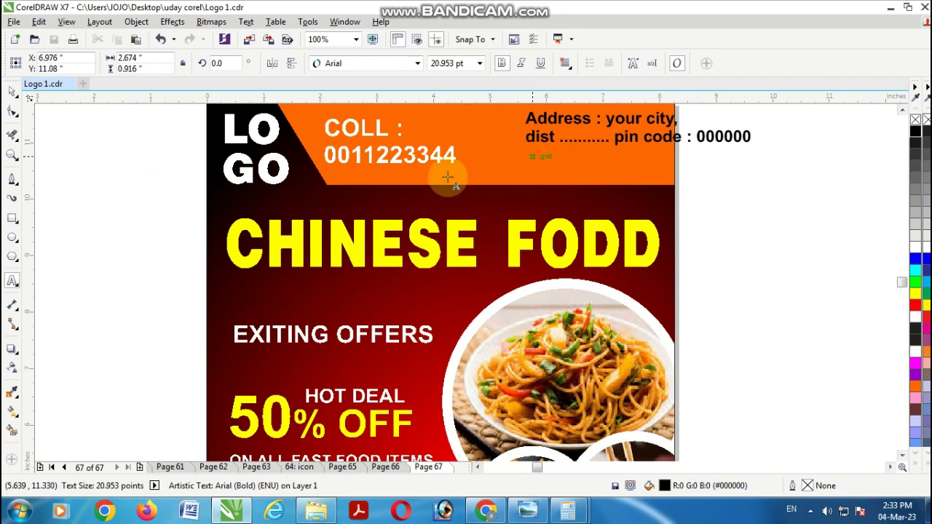
# Step: Scale the two-line address text to about 3.11 by 0.46 inches and shift it within the page edge
pyautogui.click(12, 92)
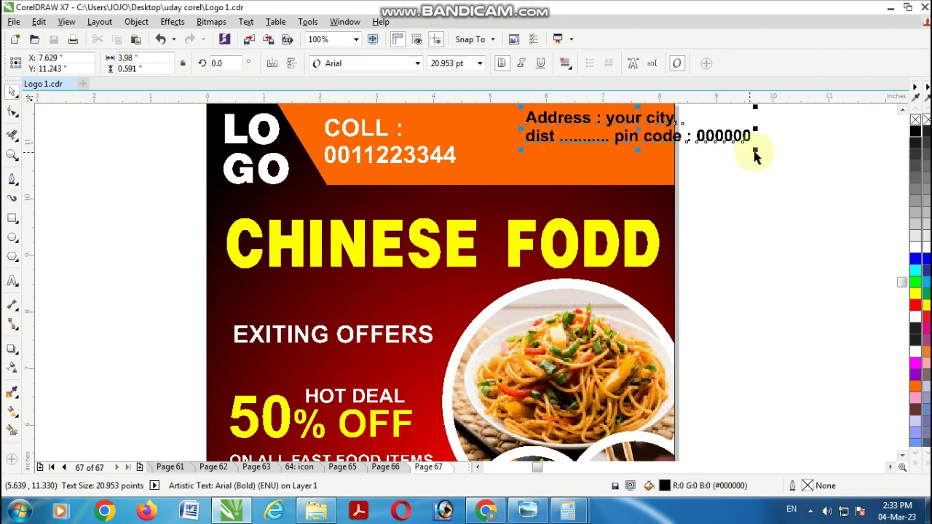
pyautogui.moveTo(755, 150); pyautogui.dragTo(712, 151)
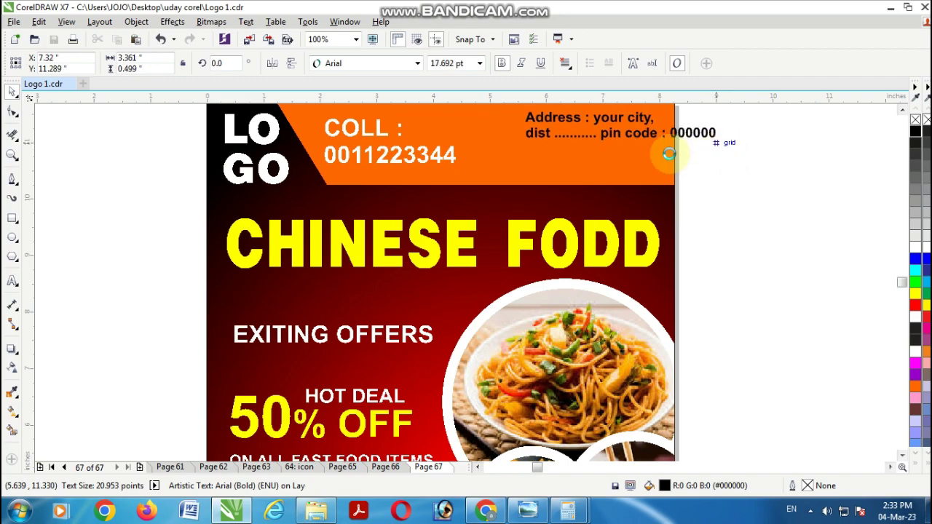
pyautogui.moveTo(618, 120); pyautogui.dragTo(560, 112)
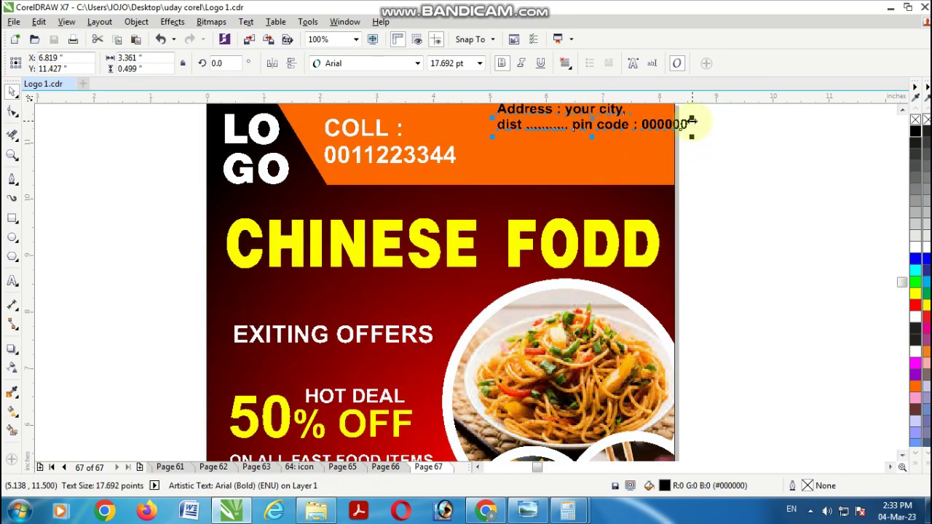
pyautogui.moveTo(692, 129); pyautogui.dragTo(678, 132)
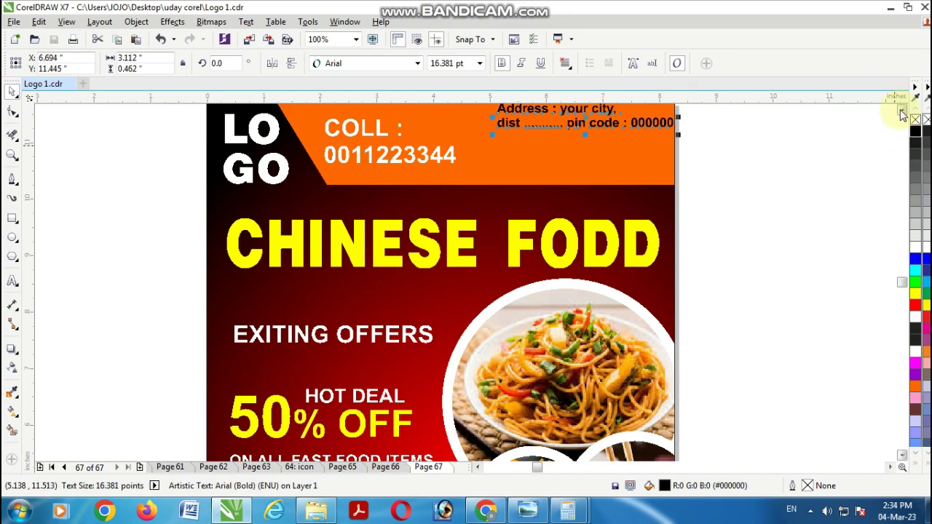
# Step: Move the address text lower inside the orange banner, clear of the page edges, and leave it selected
pyautogui.click(902, 110)
pyautogui.click(902, 110)
pyautogui.moveTo(587, 186); pyautogui.dragTo(582, 206)
pyautogui.click(763, 242)
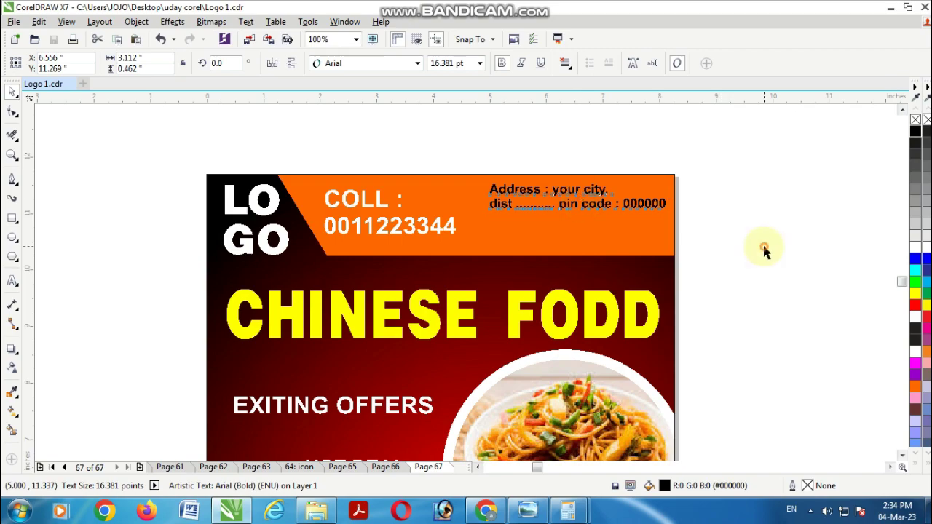
pyautogui.click(574, 200)
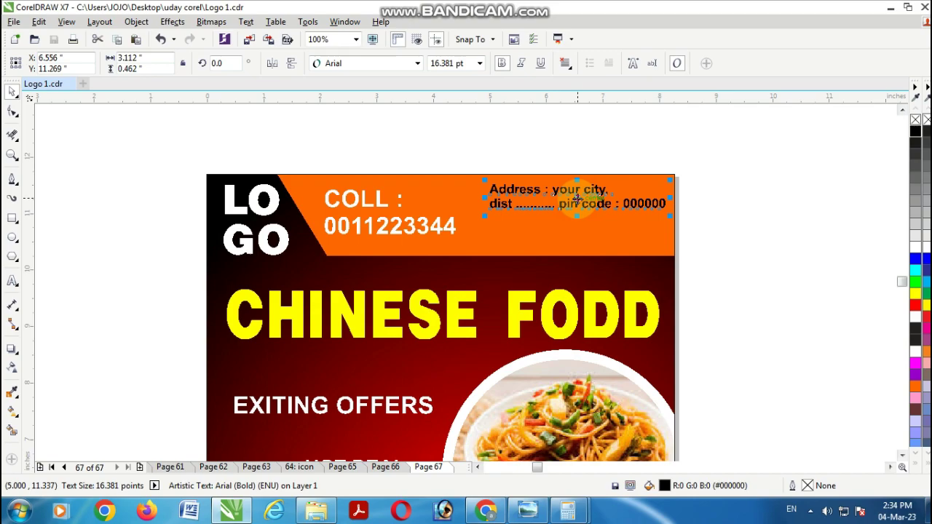
# Step: Lower the two-line address text inside the orange banner and stretch it vertically to about 0.6 inches tall at the same width
pyautogui.moveTo(577, 200); pyautogui.dragTo(580, 225)
pyautogui.click(765, 275)
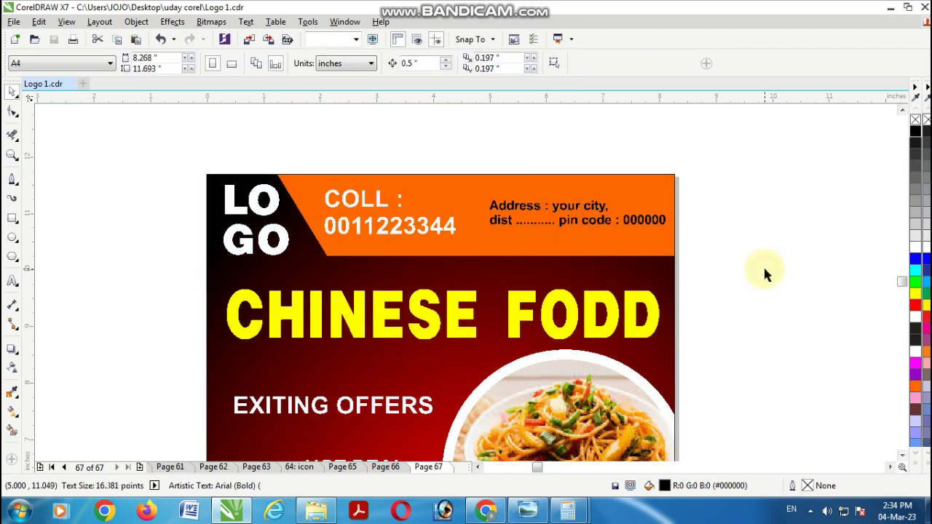
pyautogui.click(592, 222)
pyautogui.moveTo(576, 231)
pyautogui.mouseDown()
pyautogui.moveTo(576, 244)
pyautogui.moveTo(579, 236)
pyautogui.mouseUp()
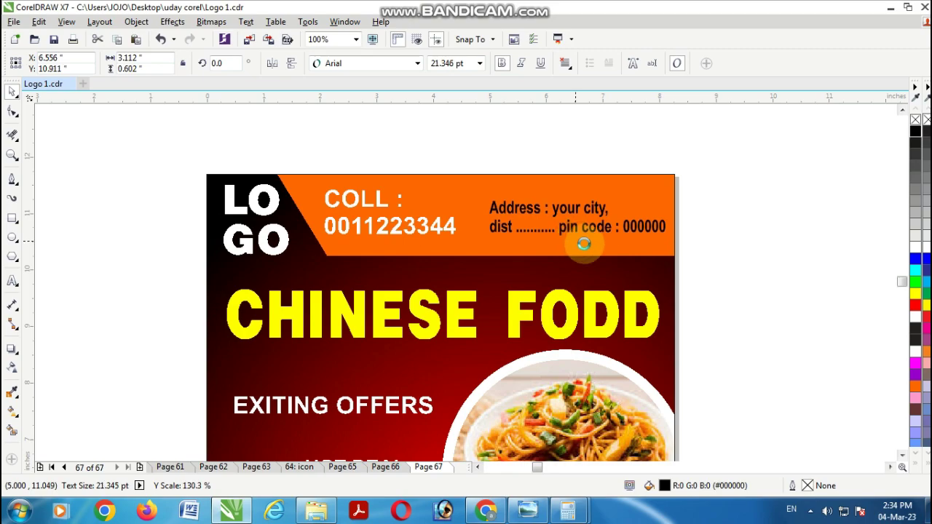
pyautogui.click(745, 268)
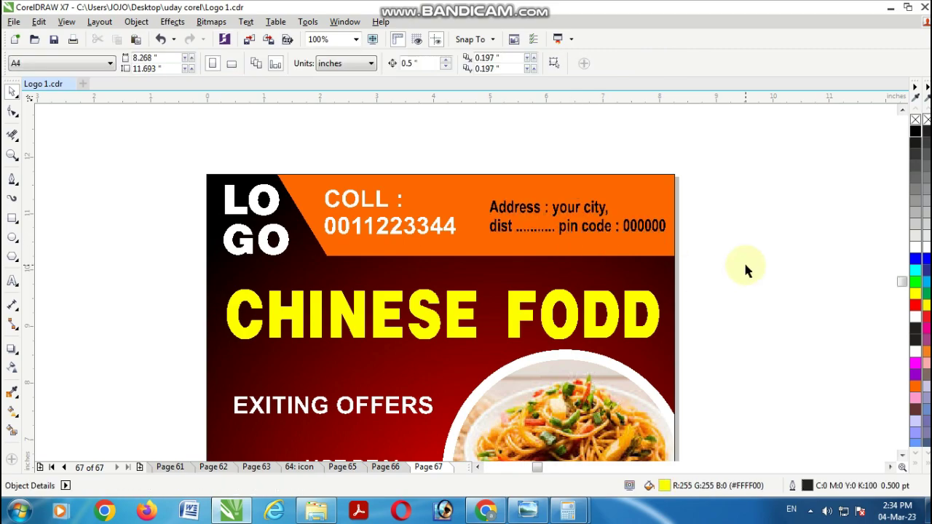
# Step: Delete the leftover grey rectangle lying outside the poster page
pyautogui.click(902, 455)
pyautogui.scroll(-1, 683, 360)
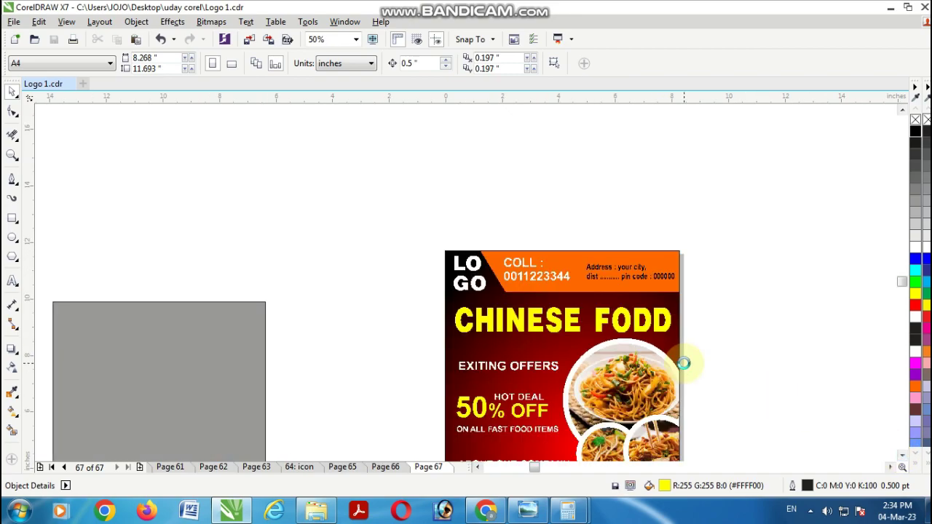
pyautogui.click(902, 455)
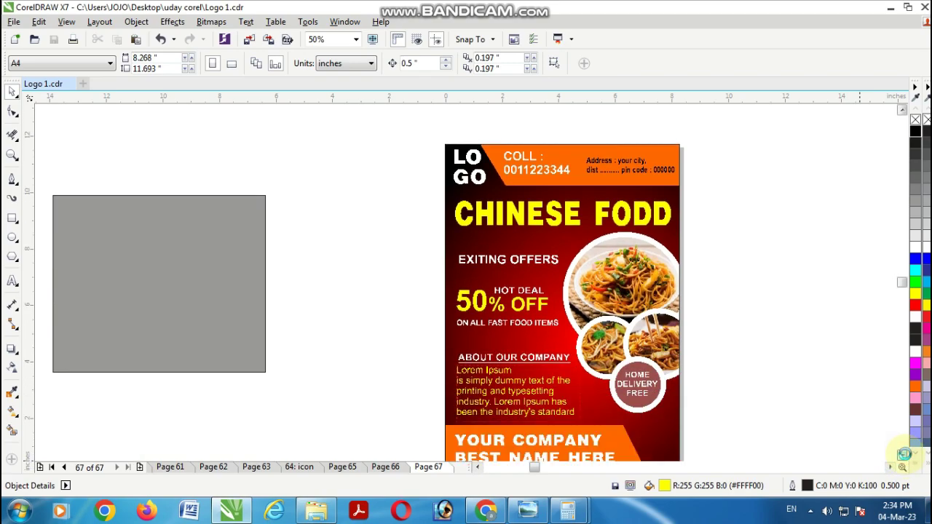
pyautogui.click(238, 281)
pyautogui.press('Delete')
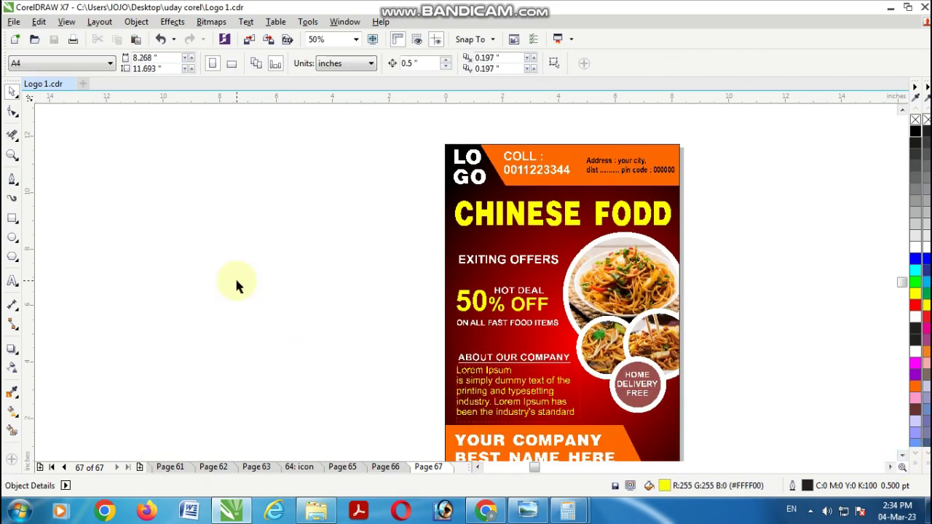
pyautogui.press('z')
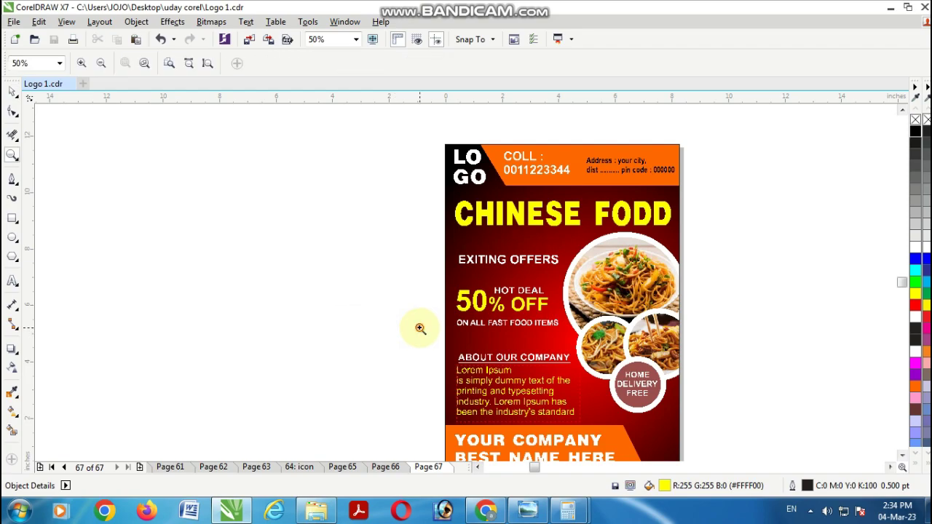
pyautogui.click(420, 328)
pyautogui.rightClick(420, 328)
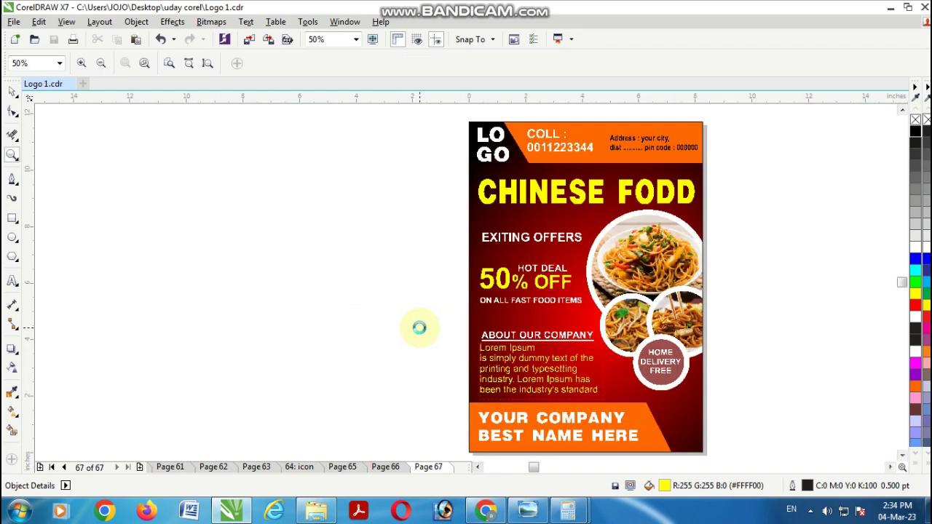